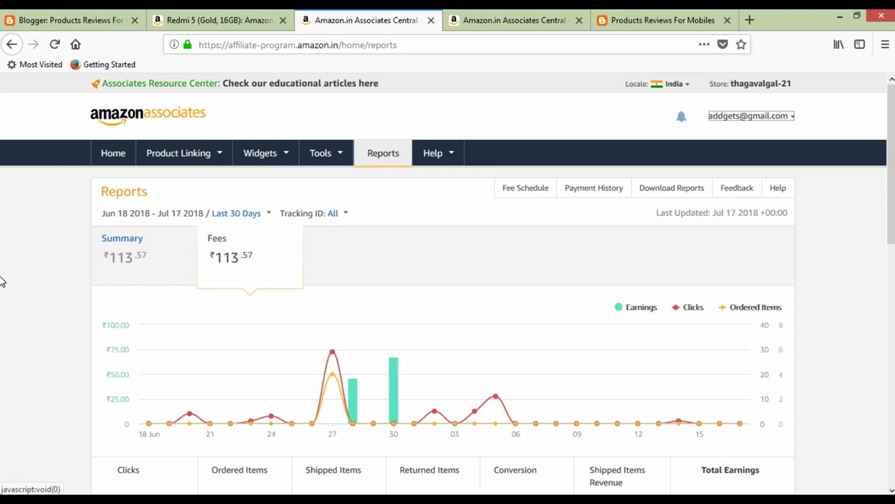
From the account menu, go to Account Settings and open Change Payment Method.
{"action": "left_click", "coordinate": [778, 117]}
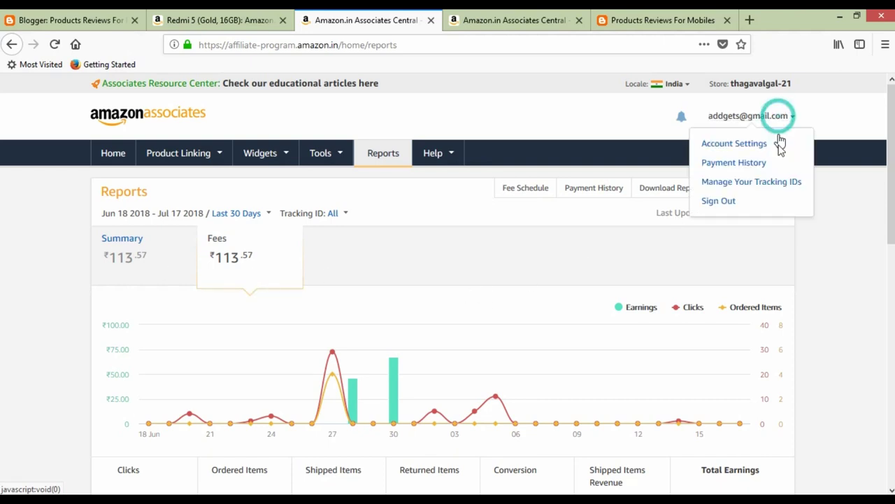
{"action": "left_click", "coordinate": [736, 145]}
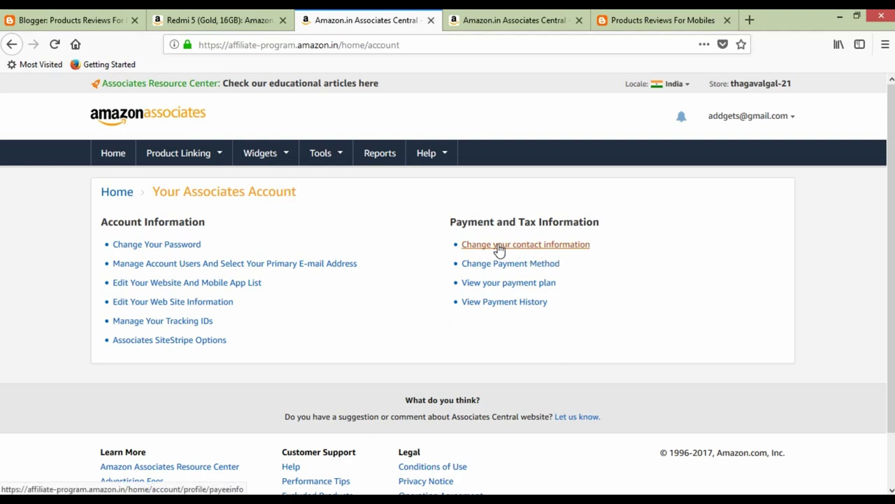
{"action": "left_click", "coordinate": [554, 266]}
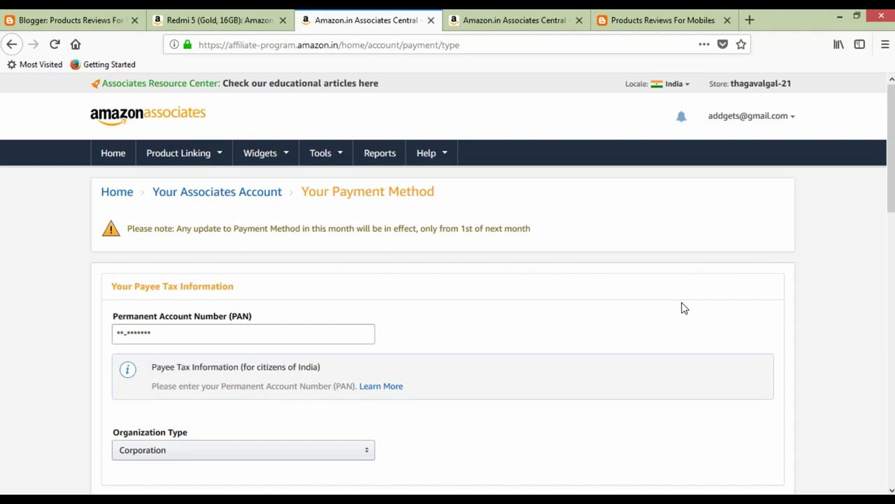
Review the payment form's PAN field, keep Organization Type as Corporation, and return to Reports.
{"action": "scroll", "coordinate": [684, 308], "scroll_direction": "down", "scroll_amount": 2}
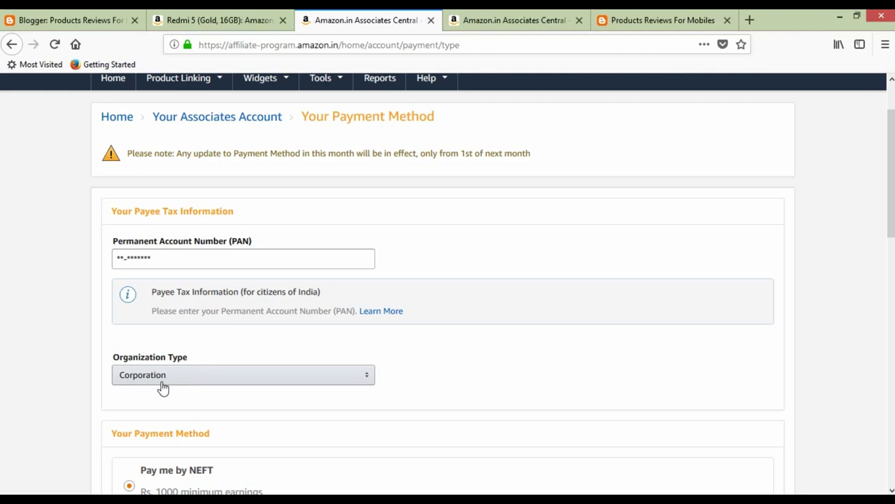
{"action": "scroll", "coordinate": [162, 388], "scroll_direction": "down", "scroll_amount": 2}
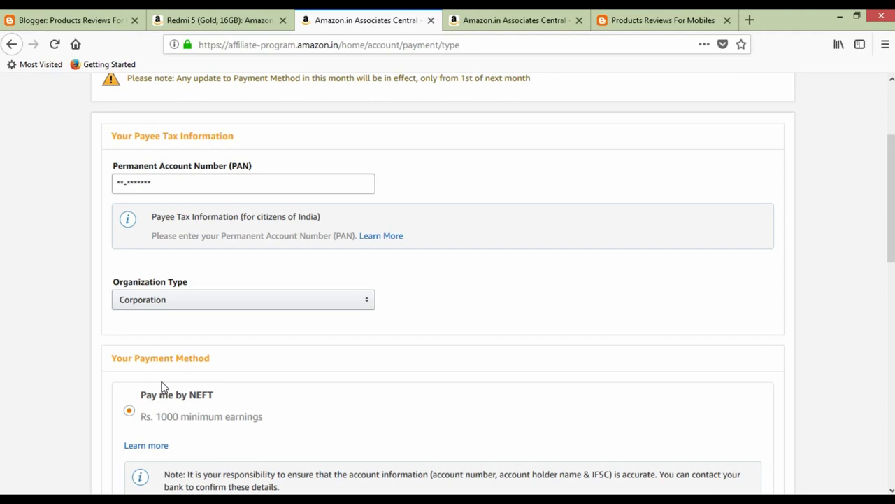
{"action": "left_click", "coordinate": [195, 190]}
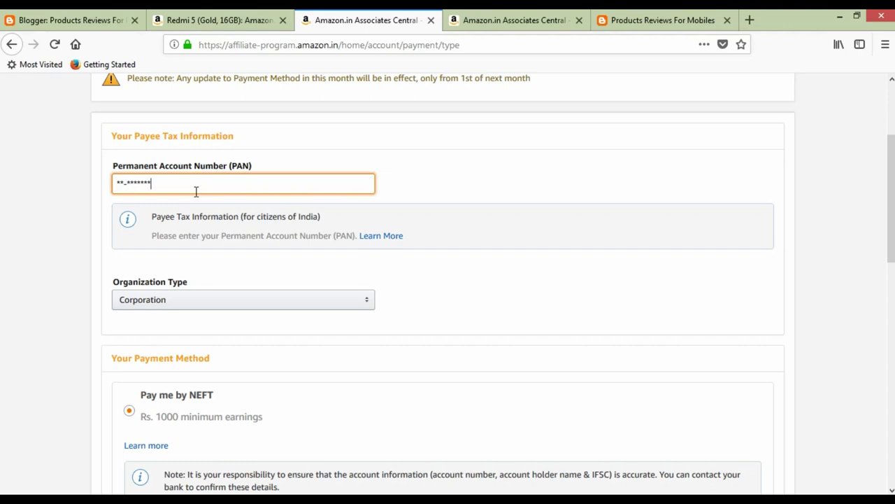
{"action": "left_click", "coordinate": [211, 300]}
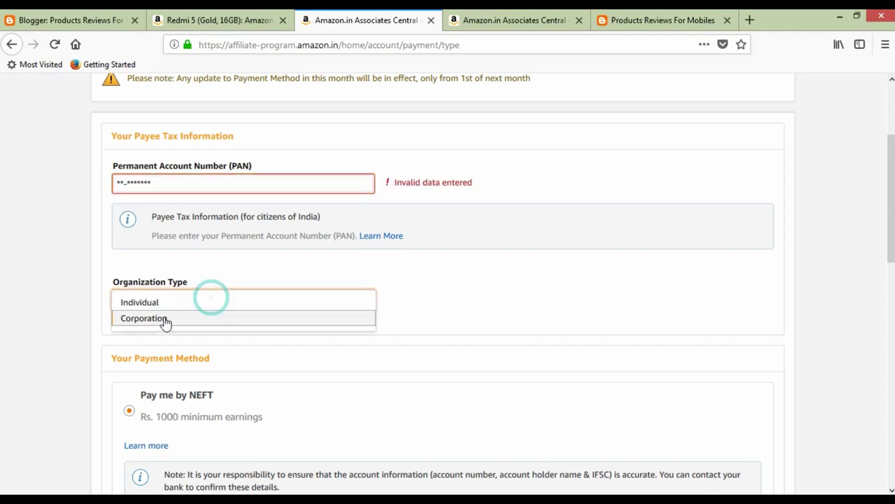
{"action": "left_click", "coordinate": [93, 258]}
{"action": "left_click", "coordinate": [445, 282]}
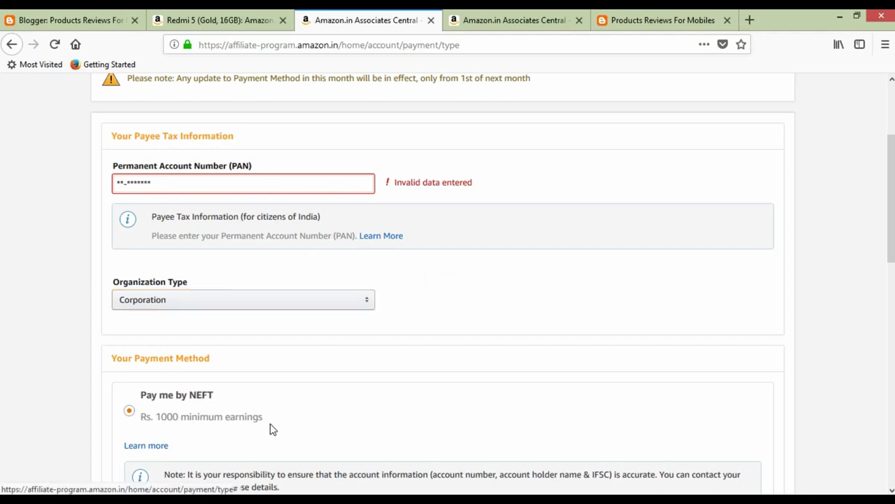
{"action": "scroll", "coordinate": [272, 426], "scroll_direction": "down", "scroll_amount": 2}
{"action": "scroll", "coordinate": [272, 426], "scroll_direction": "up", "scroll_amount": 5}
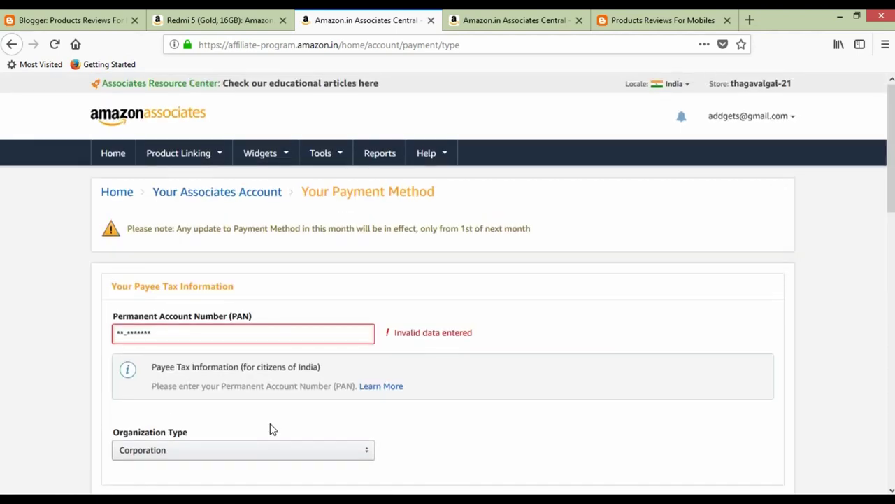
{"action": "left_click", "coordinate": [387, 159]}
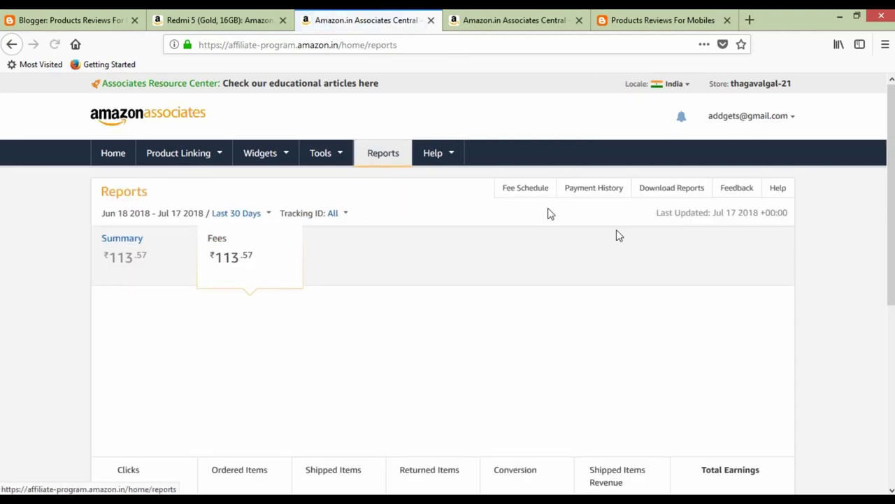
Check the Last 30 Days date range options on the Reports page.
{"action": "scroll", "coordinate": [815, 256], "scroll_direction": "down", "scroll_amount": 4}
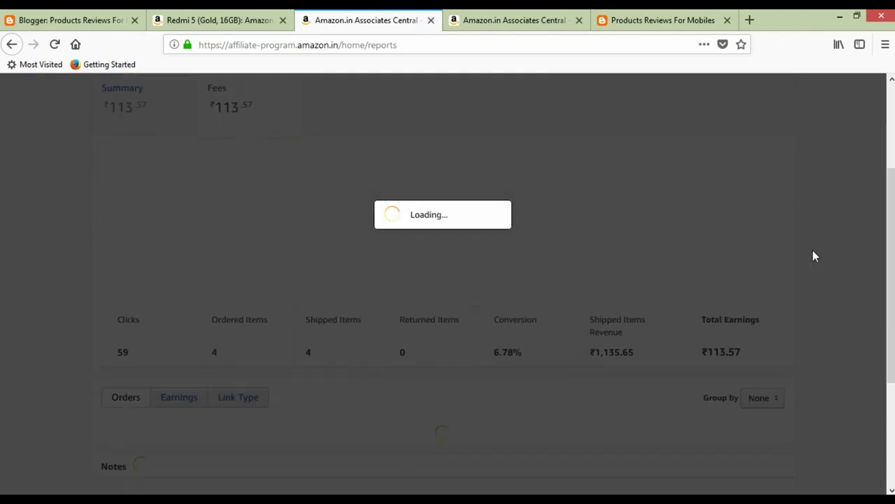
{"action": "scroll", "coordinate": [385, 285], "scroll_direction": "up", "scroll_amount": 4}
{"action": "mouse_move", "coordinate": [234, 270]}
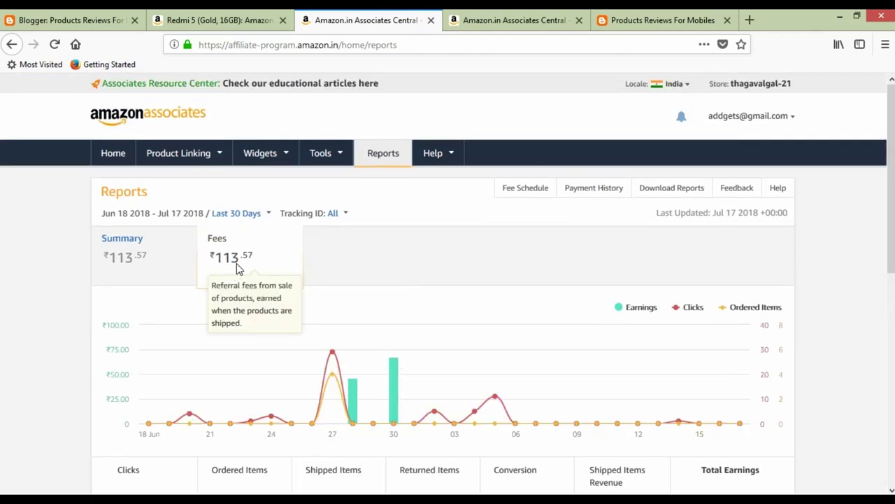
{"action": "left_click", "coordinate": [121, 218]}
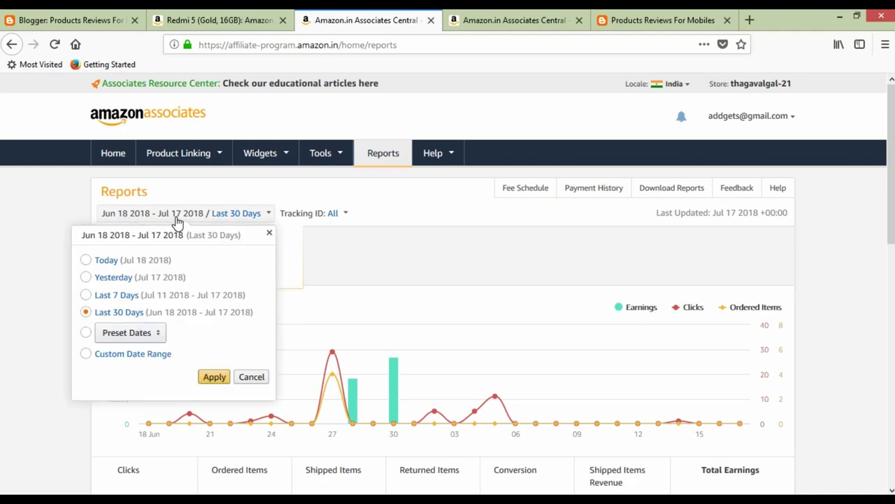
{"action": "left_click", "coordinate": [14, 354]}
{"action": "scroll", "coordinate": [231, 347], "scroll_direction": "down", "scroll_amount": 1}
{"action": "scroll", "coordinate": [231, 348], "scroll_direction": "down", "scroll_amount": 2}
{"action": "scroll", "coordinate": [231, 347], "scroll_direction": "up", "scroll_amount": 2}
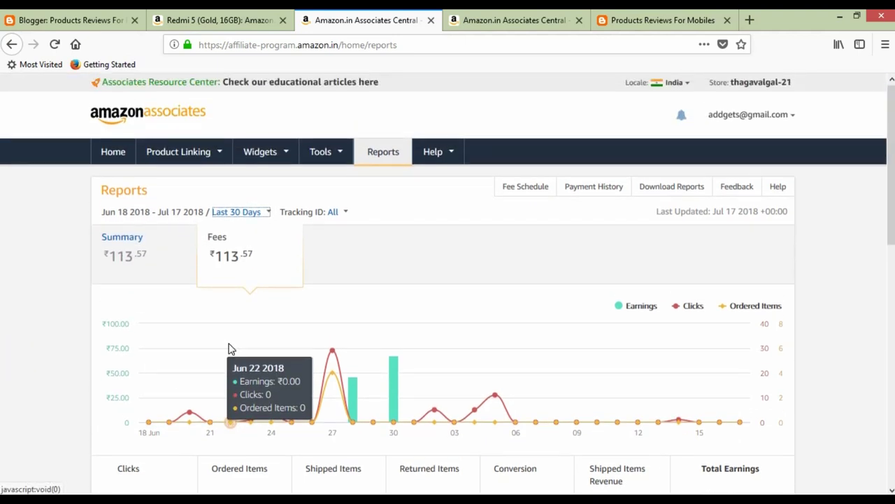
{"action": "scroll", "coordinate": [231, 347], "scroll_direction": "down", "scroll_amount": 4}
{"action": "scroll", "coordinate": [231, 347], "scroll_direction": "up", "scroll_amount": 2}
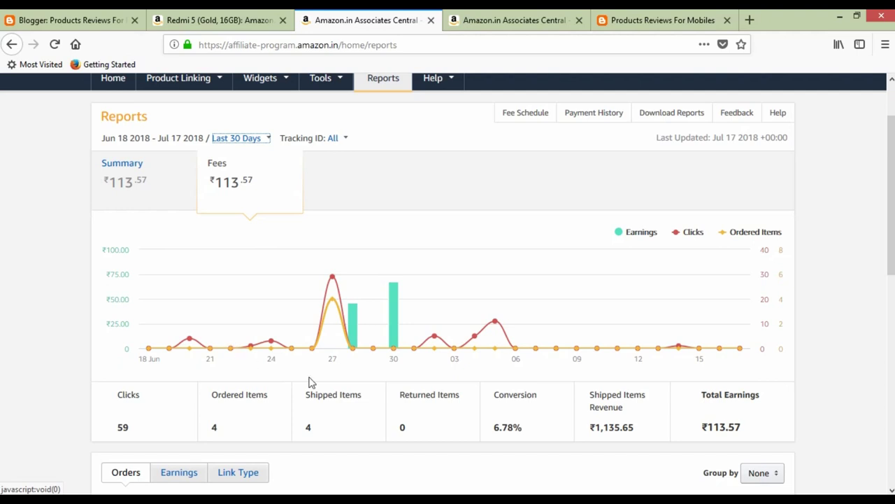
Inspect the Shipped Items Revenue and ₹113.57 Total Earnings figures, then open Payment History in a new tab.
{"action": "left_click_drag", "start_coordinate": [591, 429], "coordinate": [631, 424]}
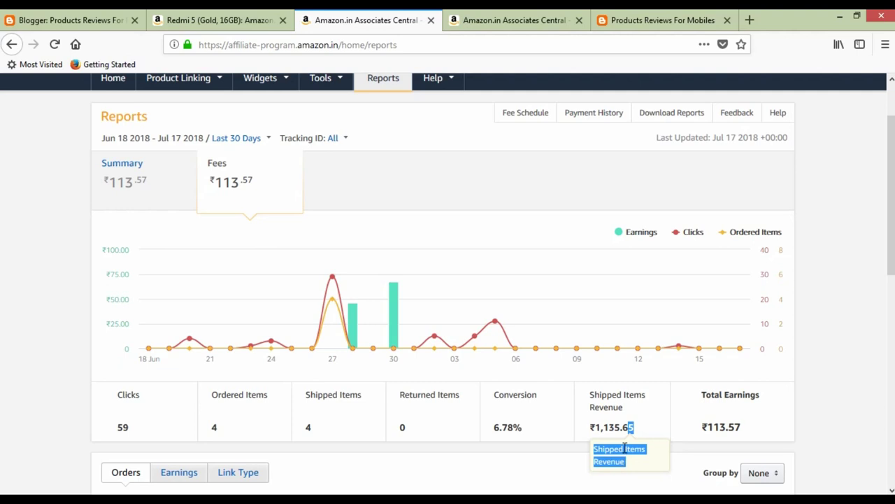
{"action": "left_click", "coordinate": [645, 431]}
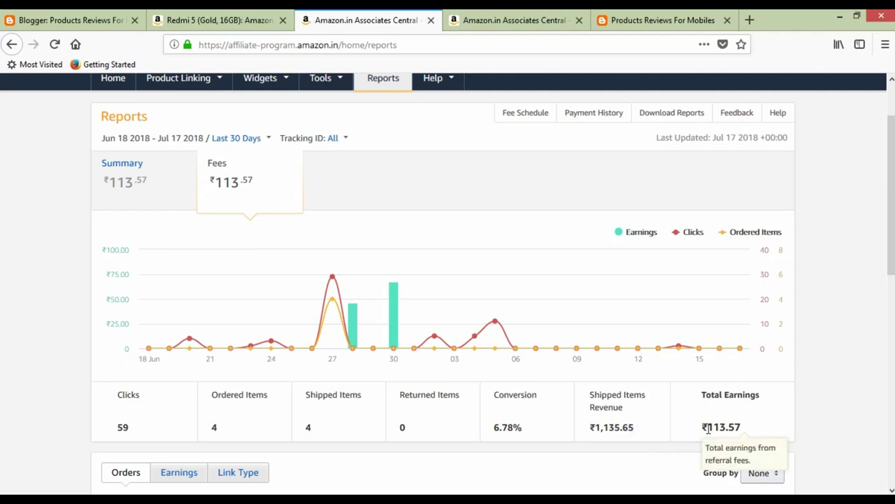
{"action": "mouse_move", "coordinate": [705, 428]}
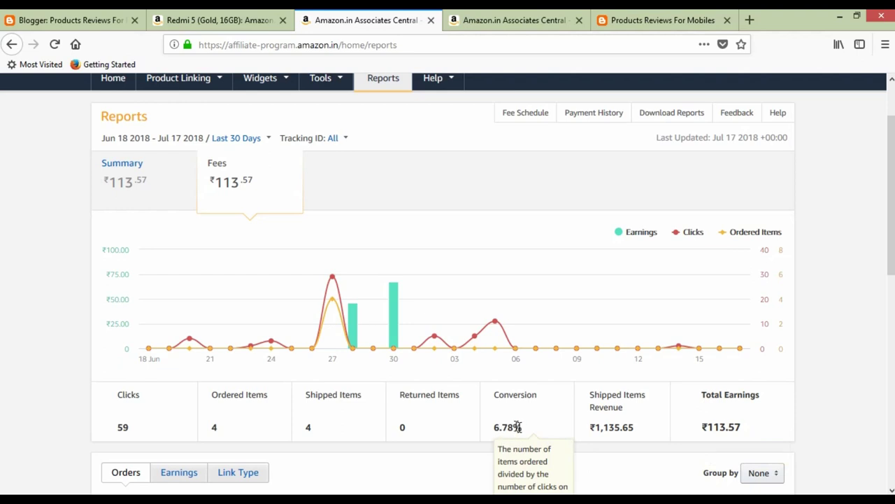
{"action": "double_click", "coordinate": [701, 428]}
{"action": "left_click_drag", "start_coordinate": [724, 427], "coordinate": [734, 427]}
{"action": "left_click", "coordinate": [830, 403]}
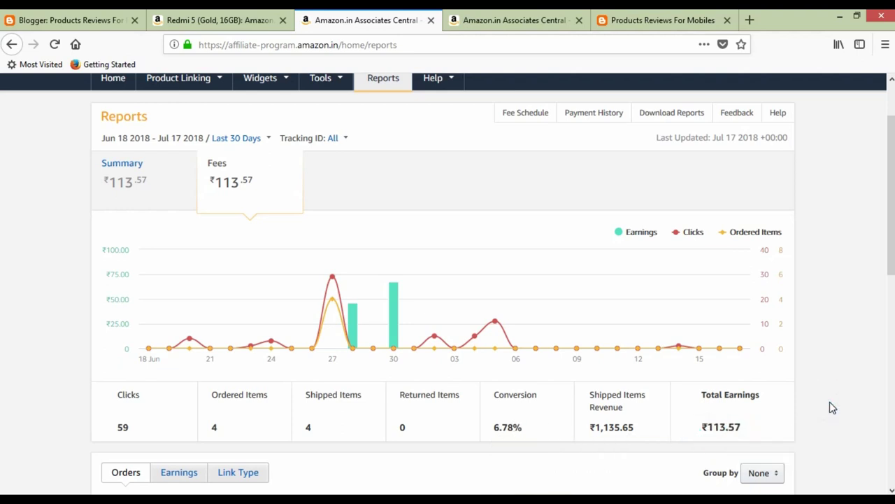
{"action": "scroll", "coordinate": [618, 254], "scroll_direction": "up", "scroll_amount": 2}
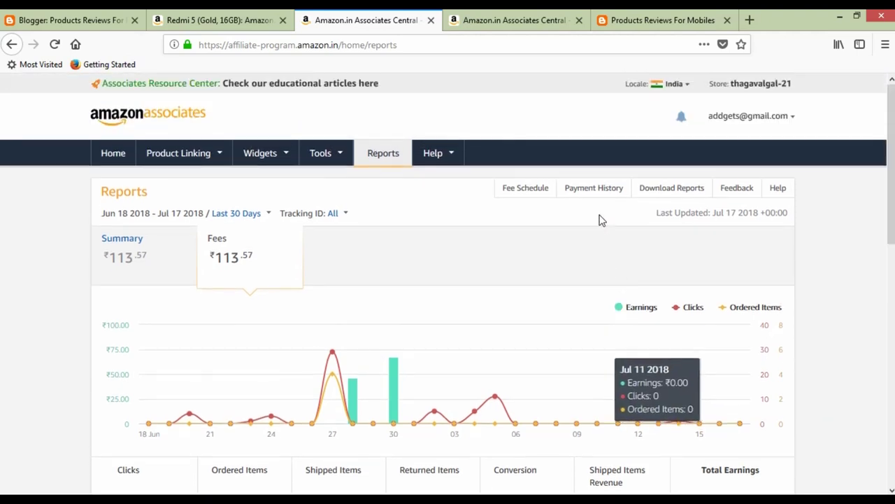
{"action": "left_click", "coordinate": [597, 198]}
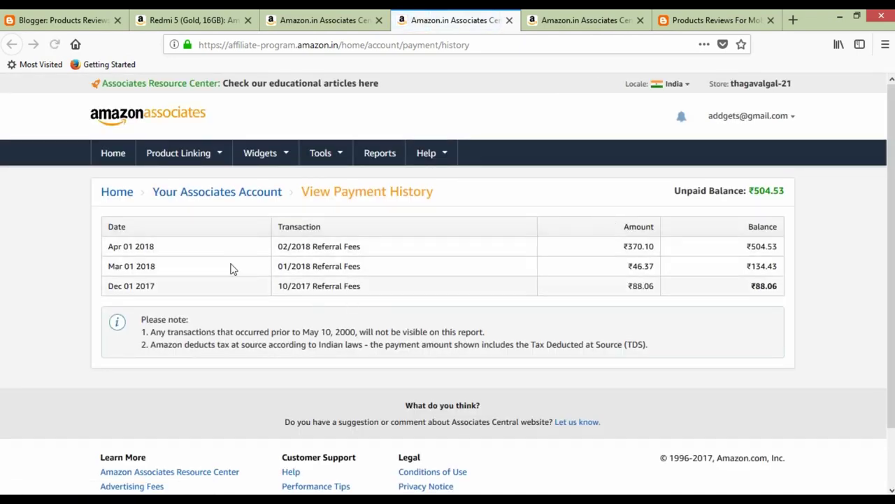
Review the payment history dates, the ₹46.37 and ₹370.10 amounts, and the ₹504.53 unpaid balance.
{"action": "left_click_drag", "start_coordinate": [110, 287], "coordinate": [172, 290]}
{"action": "left_click", "coordinate": [118, 276]}
{"action": "left_click_drag", "start_coordinate": [109, 267], "coordinate": [167, 269]}
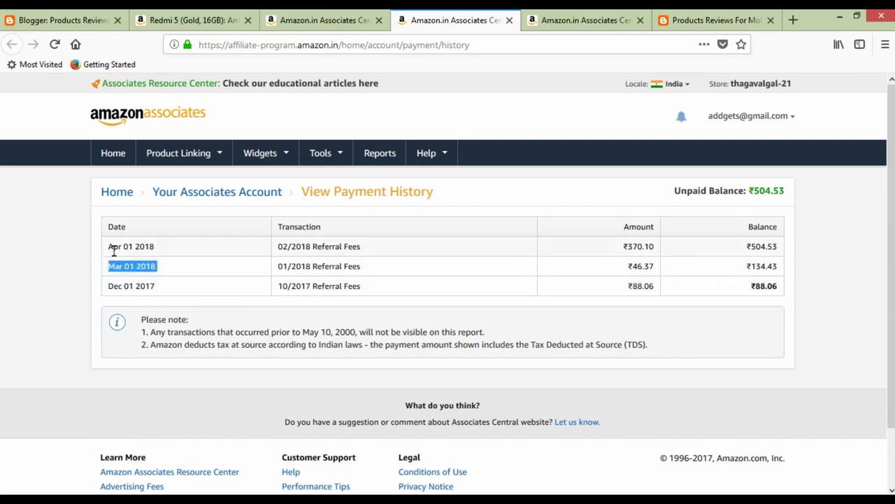
{"action": "left_click_drag", "start_coordinate": [107, 247], "coordinate": [160, 245]}
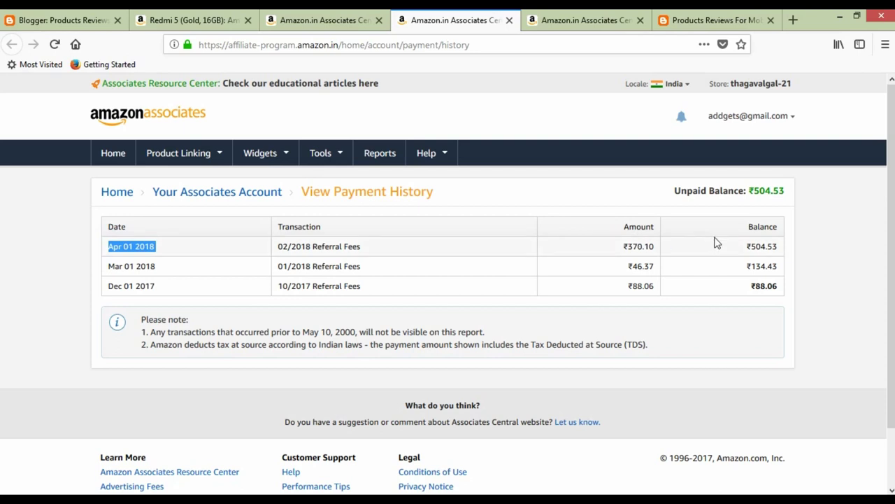
{"action": "left_click_drag", "start_coordinate": [603, 245], "coordinate": [655, 248]}
{"action": "left_click", "coordinate": [626, 266]}
{"action": "left_click", "coordinate": [660, 266]}
{"action": "left_click", "coordinate": [656, 269]}
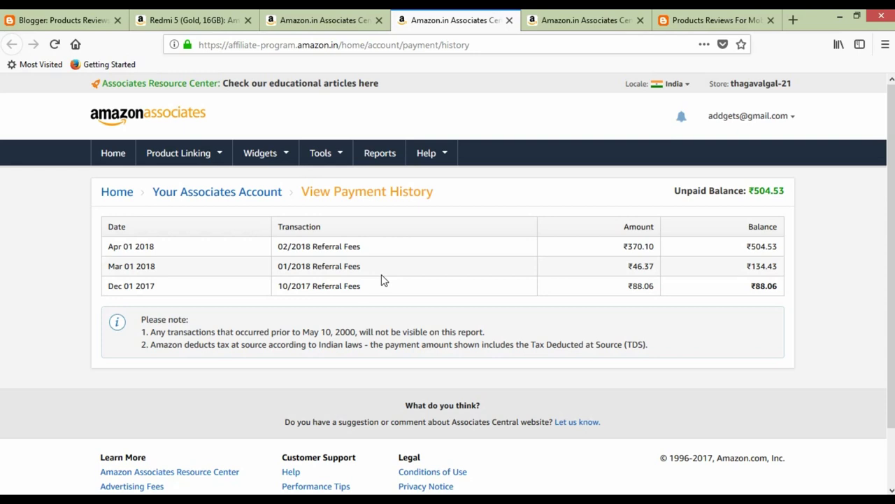
{"action": "left_click_drag", "start_coordinate": [754, 190], "coordinate": [781, 195]}
{"action": "left_click", "coordinate": [782, 194]}
{"action": "double_click", "coordinate": [756, 185]}
{"action": "left_click", "coordinate": [772, 193]}
Open Associates SiteStripe Options from the Account Settings page.
{"action": "mouse_move", "coordinate": [213, 159]}
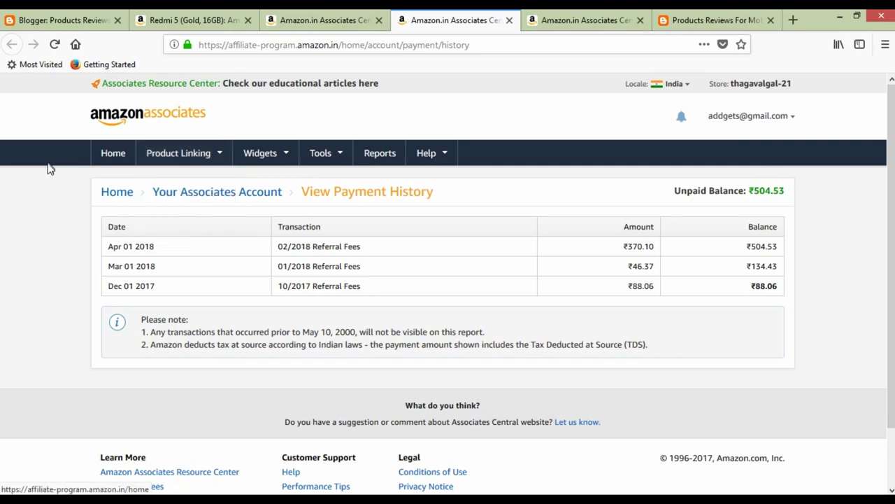
{"action": "left_click", "coordinate": [752, 121]}
{"action": "left_click", "coordinate": [736, 151]}
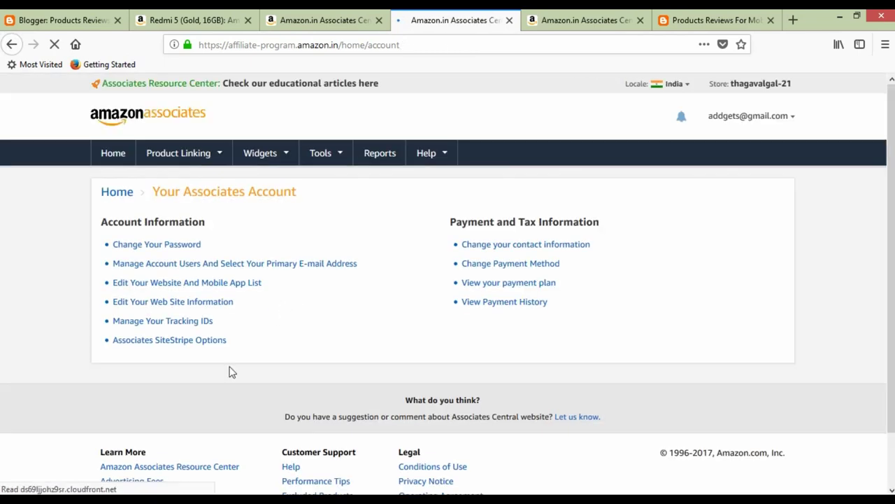
{"action": "left_click", "coordinate": [168, 341]}
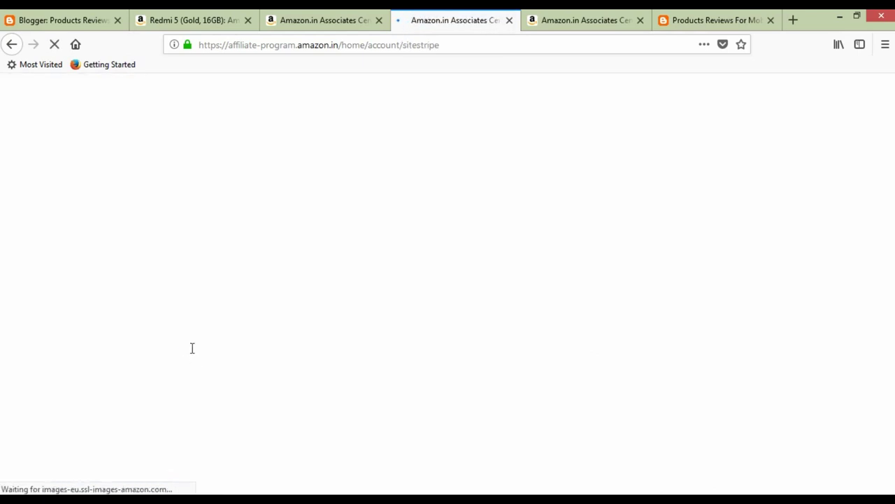
Toggle the SiteStripe Display Status off and back to Enabled.
{"action": "scroll", "coordinate": [191, 348], "scroll_direction": "down", "scroll_amount": 2}
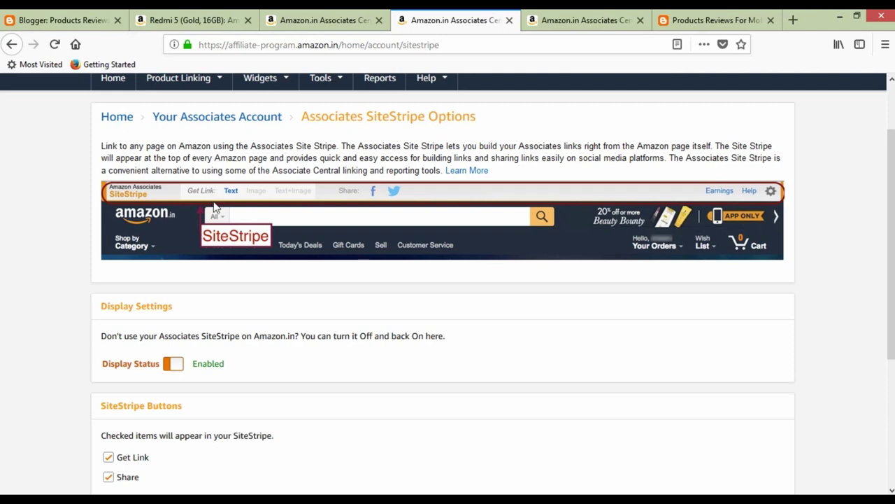
{"action": "scroll", "coordinate": [266, 299], "scroll_direction": "down", "scroll_amount": 2}
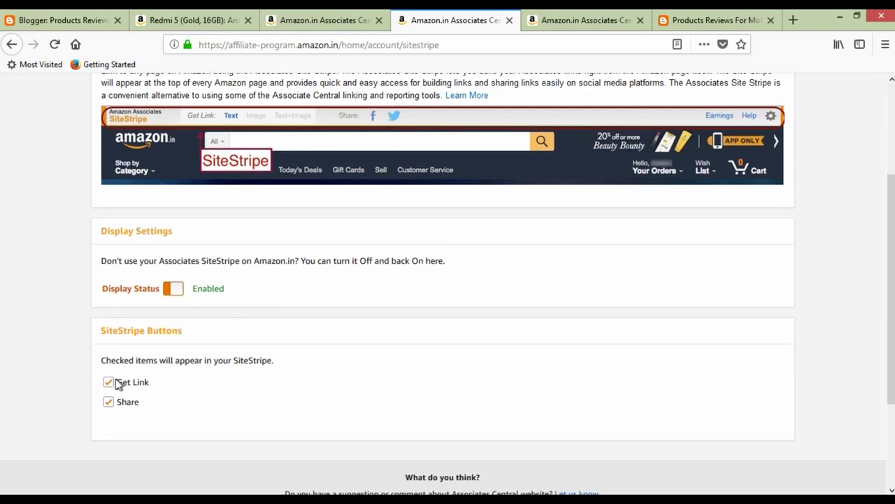
{"action": "left_click", "coordinate": [173, 290]}
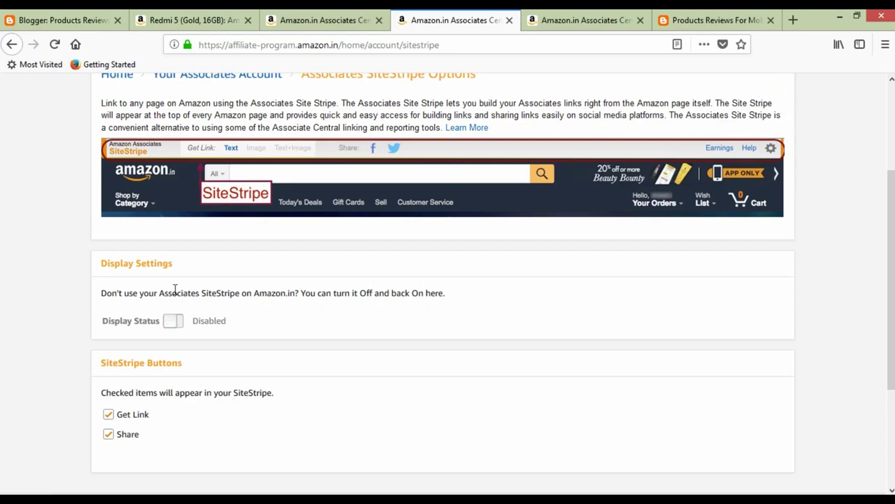
{"action": "left_click", "coordinate": [172, 321]}
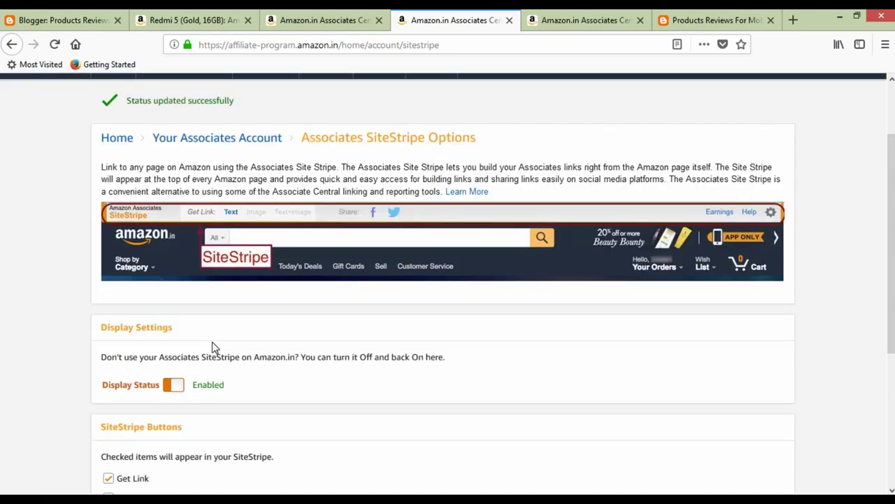
{"action": "scroll", "coordinate": [212, 341], "scroll_direction": "up", "scroll_amount": 2}
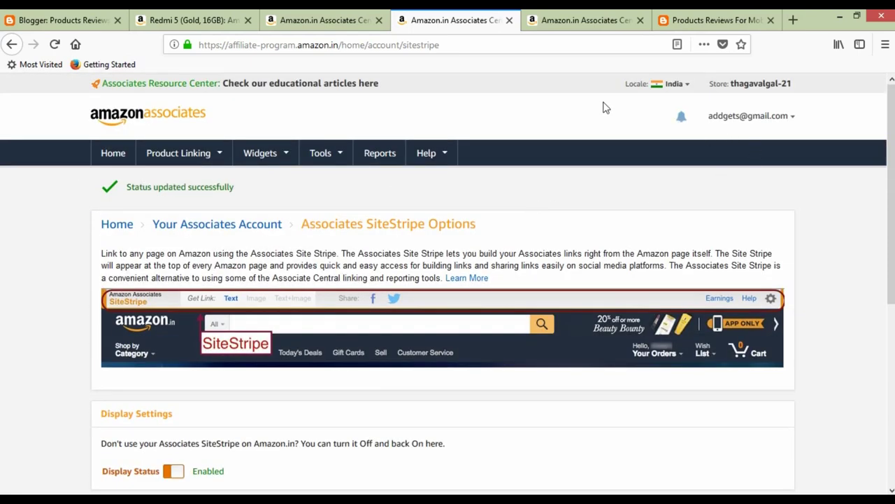
Go to the Product Links page under Product Linking.
{"action": "left_click", "coordinate": [746, 123]}
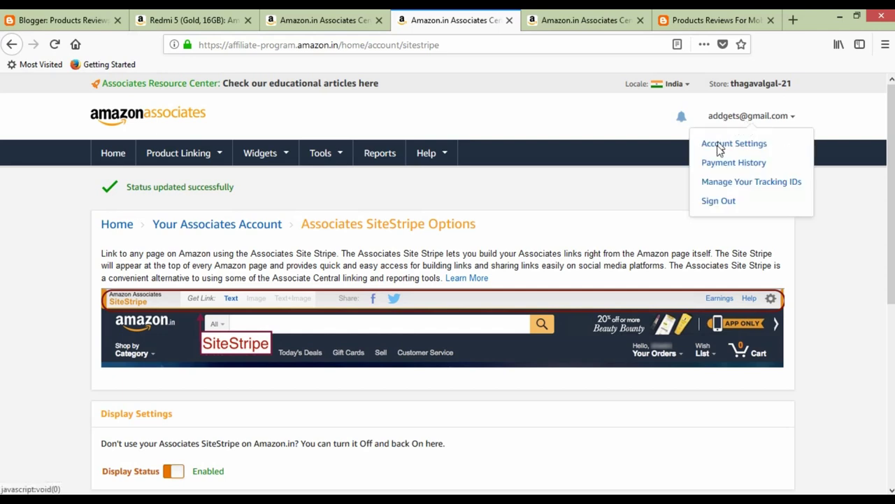
{"action": "left_click", "coordinate": [216, 160]}
{"action": "left_click", "coordinate": [196, 194]}
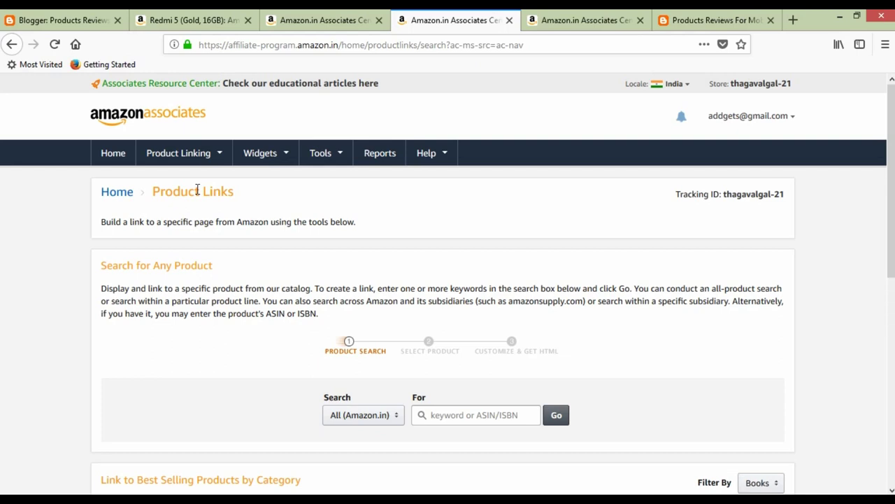
{"action": "left_click", "coordinate": [297, 44]}
Load amazon.in and open the All Mobile Phones category via Mobiles, Computers.
{"action": "type", "text": "amazon.in/"}
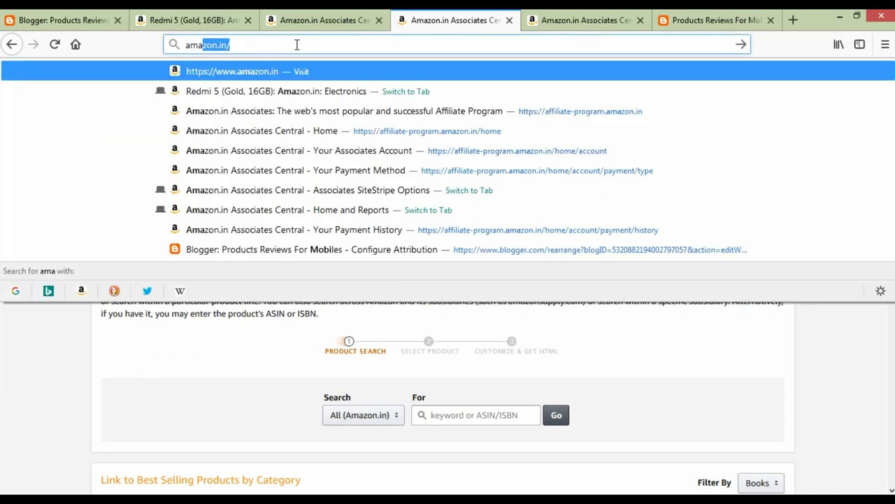
{"action": "key", "text": "Return"}
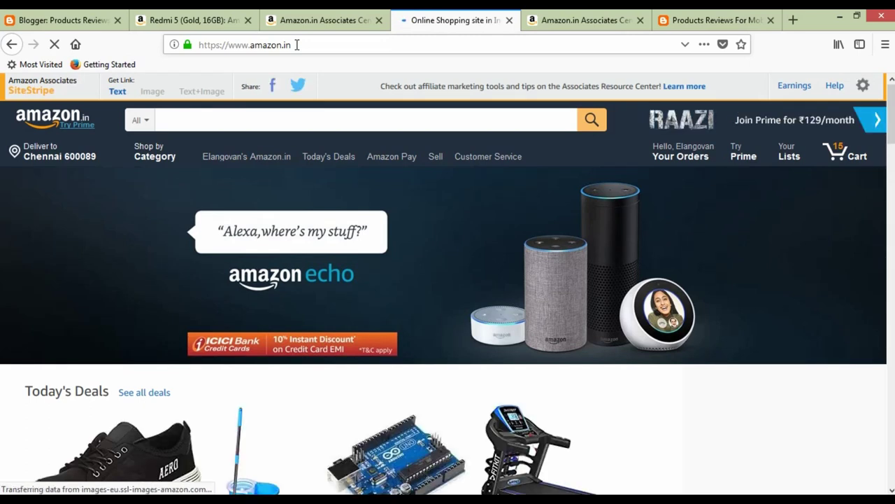
{"action": "scroll", "coordinate": [374, 223], "scroll_direction": "down", "scroll_amount": 3}
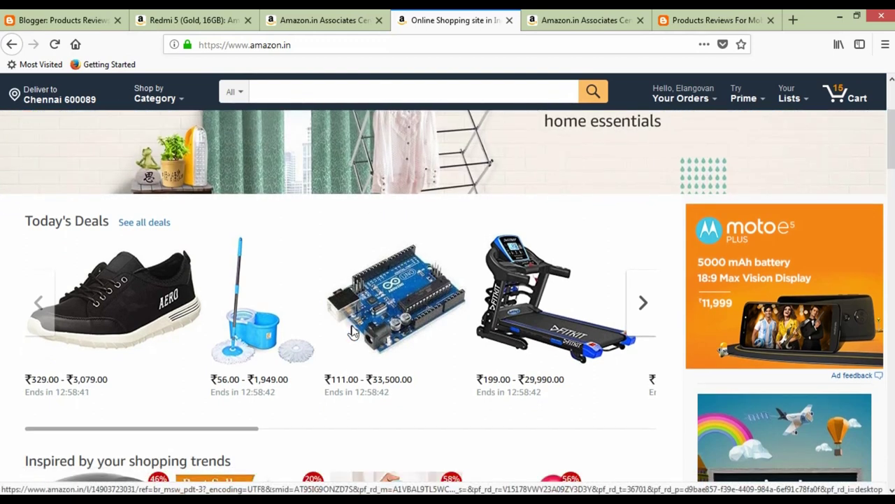
{"action": "scroll", "coordinate": [357, 333], "scroll_direction": "down", "scroll_amount": 5}
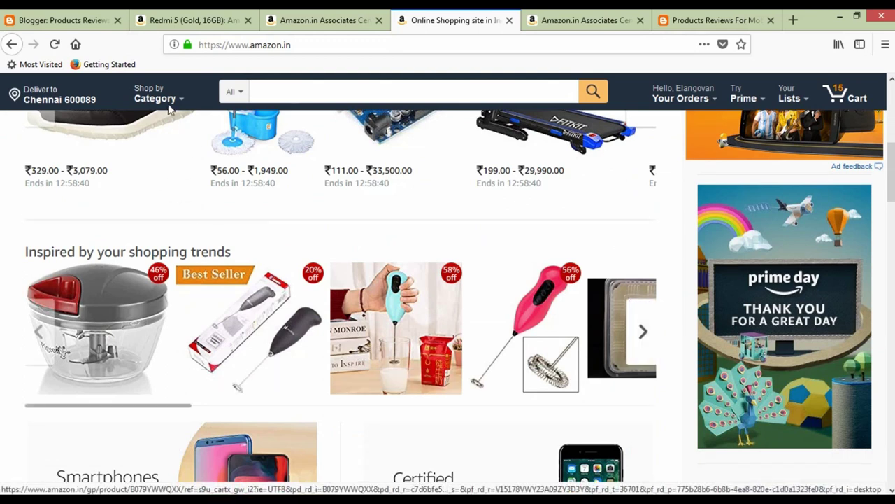
{"action": "mouse_move", "coordinate": [168, 111]}
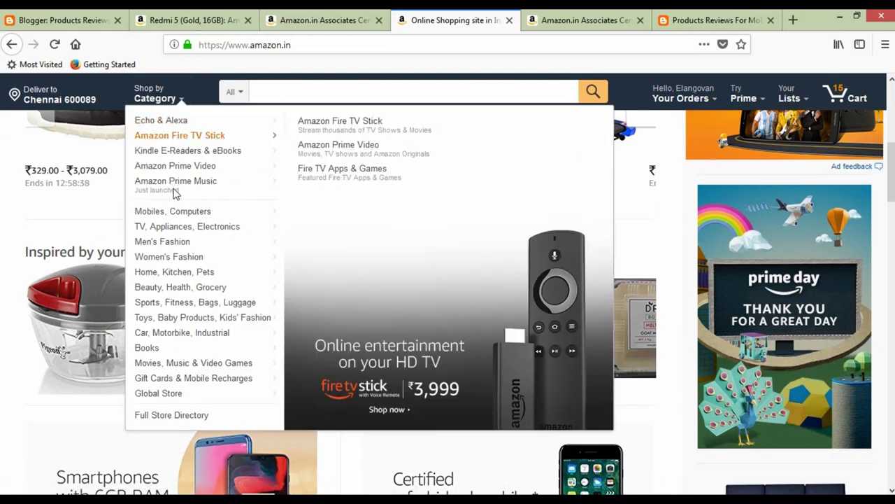
{"action": "mouse_move", "coordinate": [179, 212]}
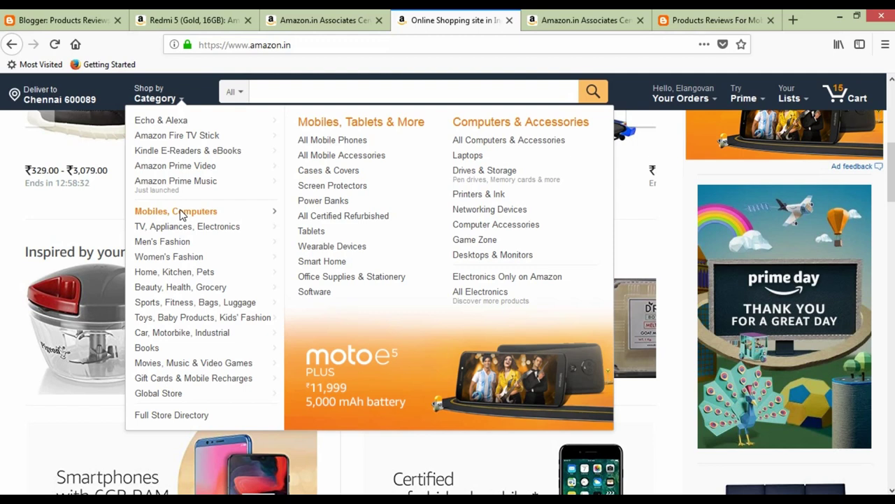
{"action": "left_click", "coordinate": [335, 143]}
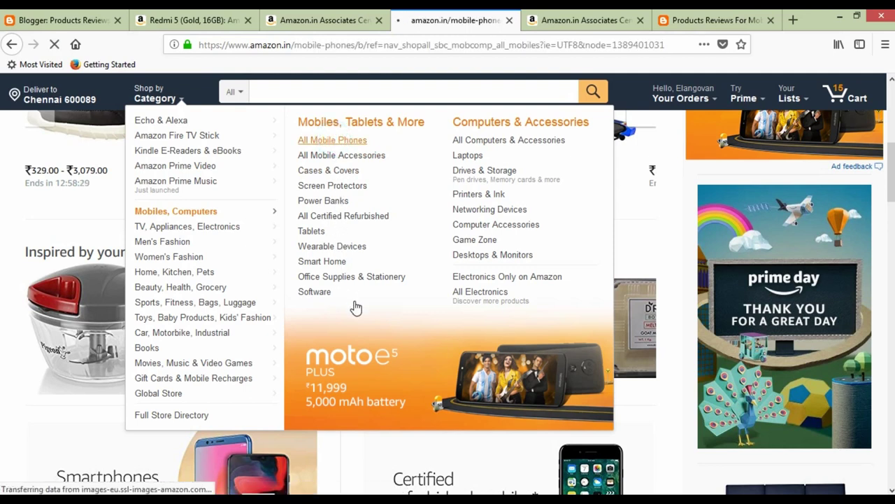
Open the Redmi Y2 store page and browse through it.
{"action": "scroll", "coordinate": [168, 301], "scroll_direction": "down", "scroll_amount": 3}
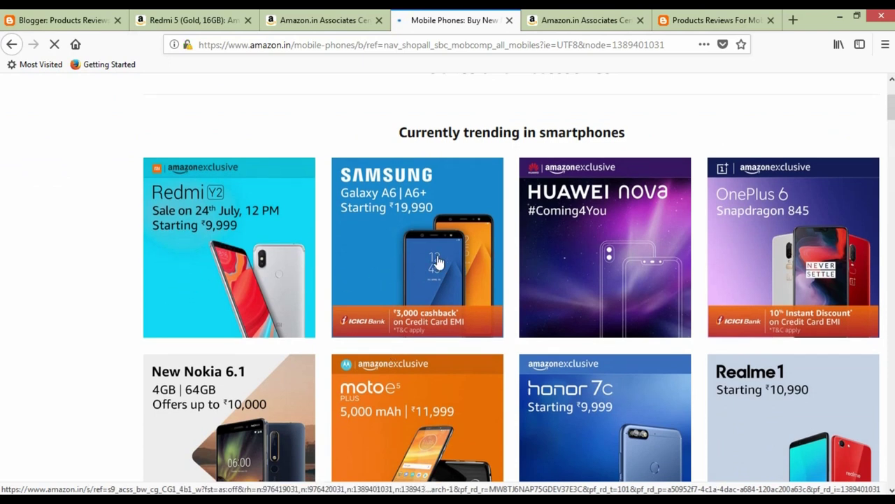
{"action": "scroll", "coordinate": [489, 280], "scroll_direction": "down", "scroll_amount": 2}
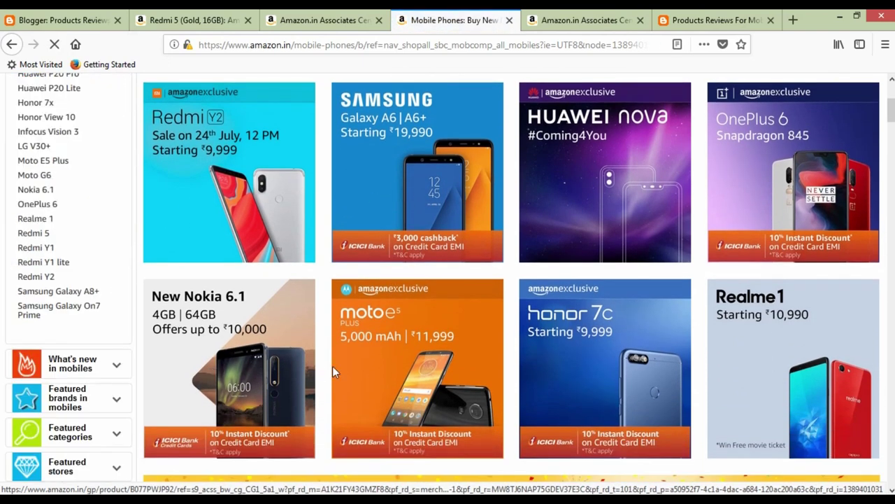
{"action": "left_click", "coordinate": [261, 226]}
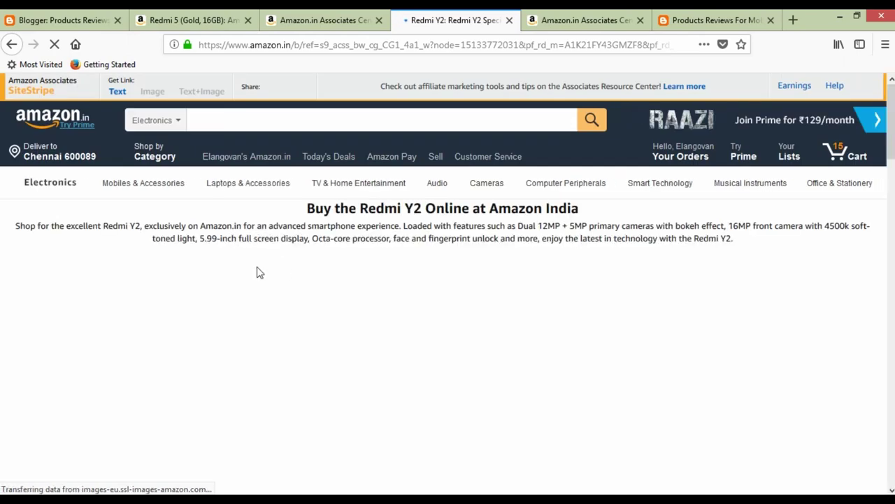
{"action": "scroll", "coordinate": [311, 263], "scroll_direction": "down", "scroll_amount": 5}
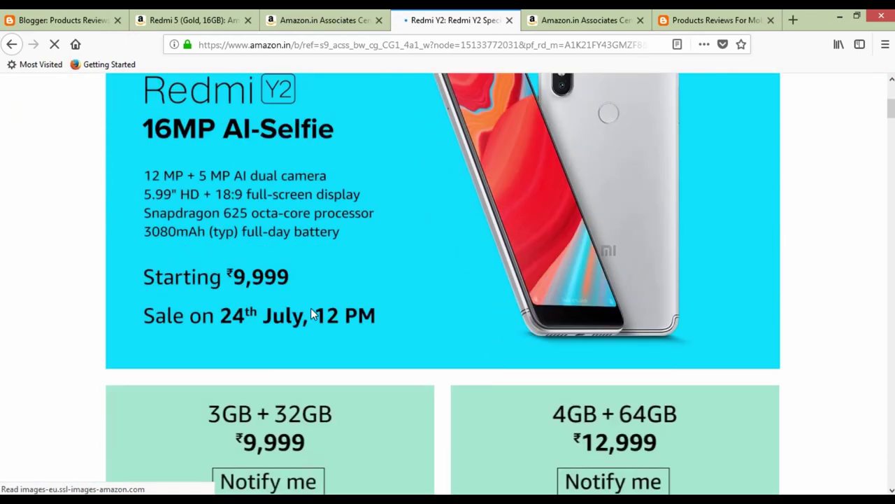
{"action": "scroll", "coordinate": [408, 296], "scroll_direction": "down", "scroll_amount": 4}
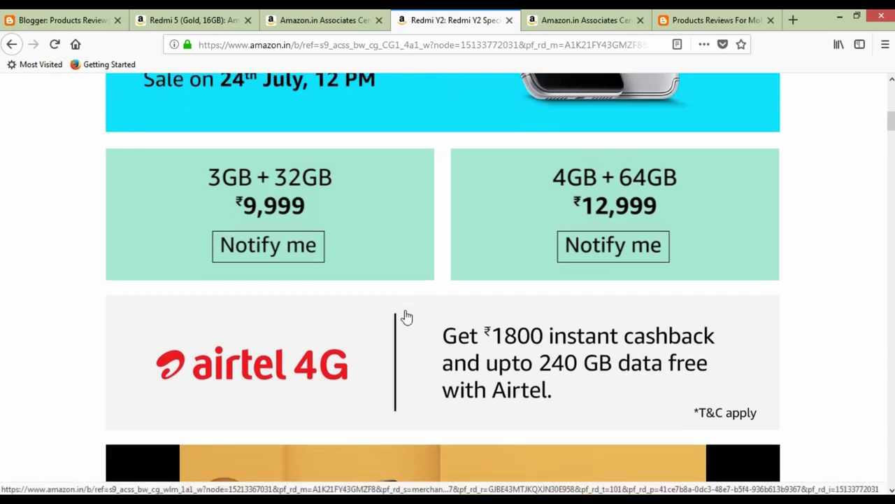
{"action": "scroll", "coordinate": [406, 315], "scroll_direction": "down", "scroll_amount": 2}
{"action": "scroll", "coordinate": [404, 328], "scroll_direction": "down", "scroll_amount": 10}
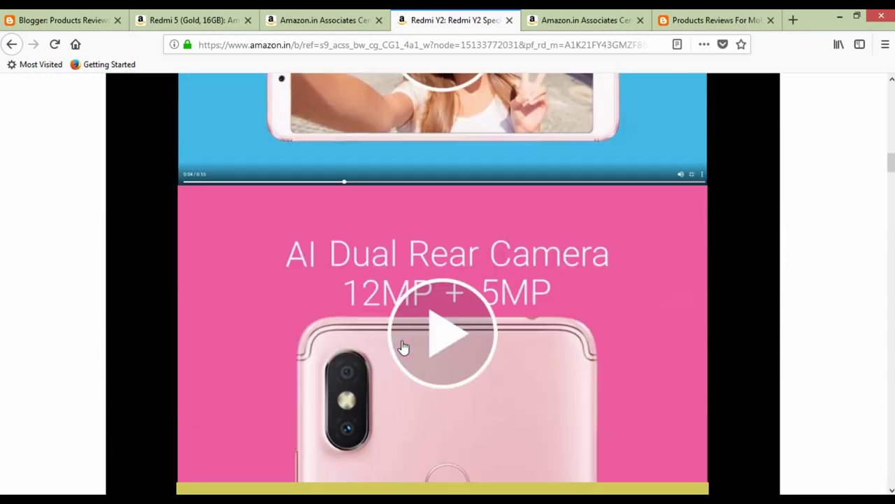
{"action": "scroll", "coordinate": [403, 345], "scroll_direction": "down", "scroll_amount": 15}
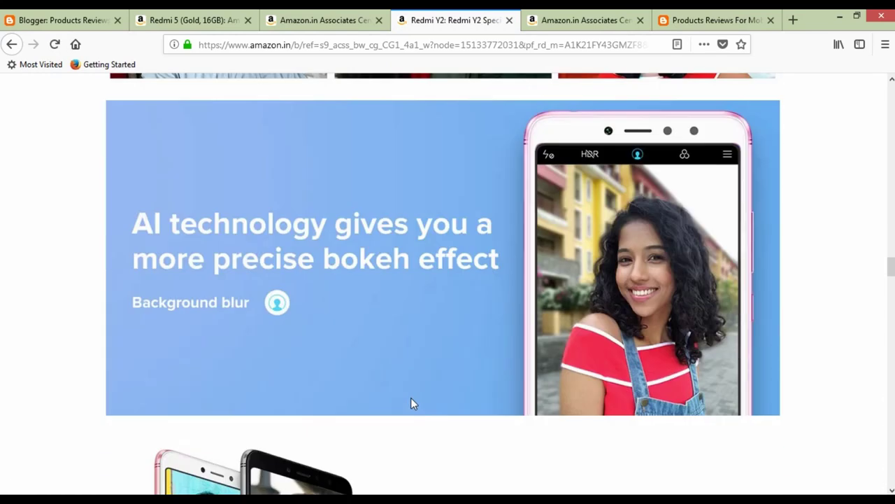
{"action": "scroll", "coordinate": [413, 409], "scroll_direction": "up", "scroll_amount": 20}
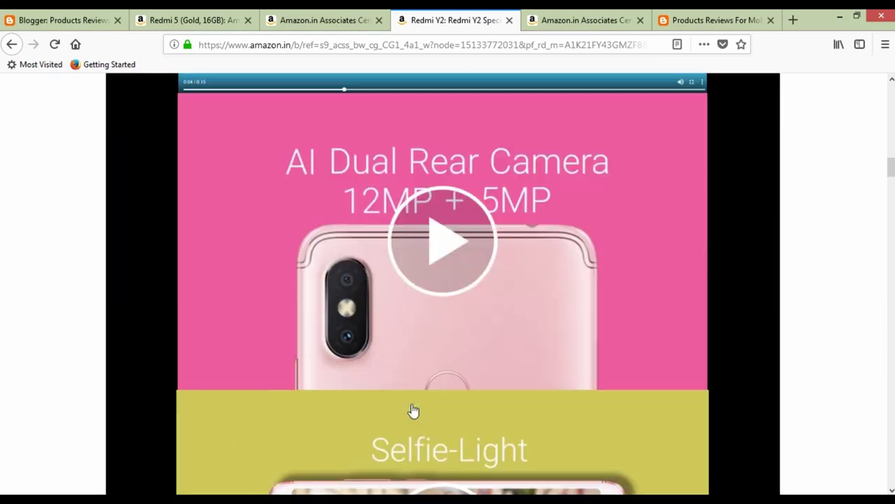
{"action": "scroll", "coordinate": [413, 411], "scroll_direction": "up", "scroll_amount": 5}
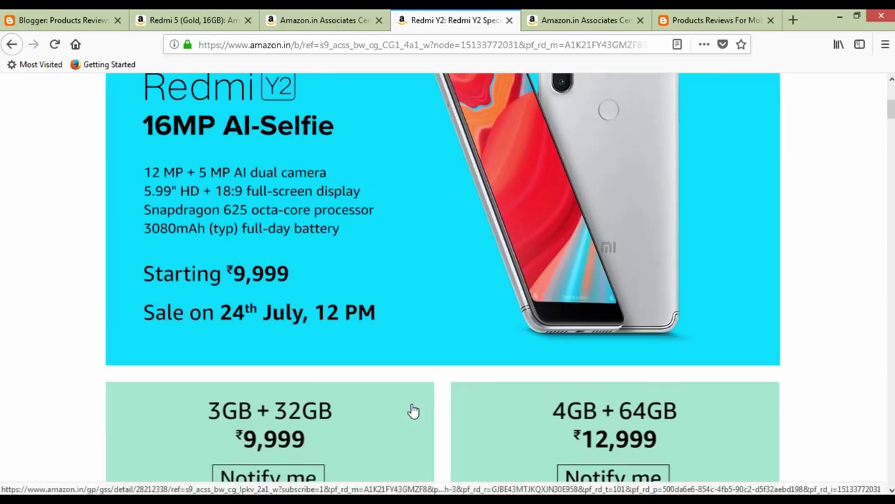
{"action": "scroll", "coordinate": [412, 410], "scroll_direction": "up", "scroll_amount": 4}
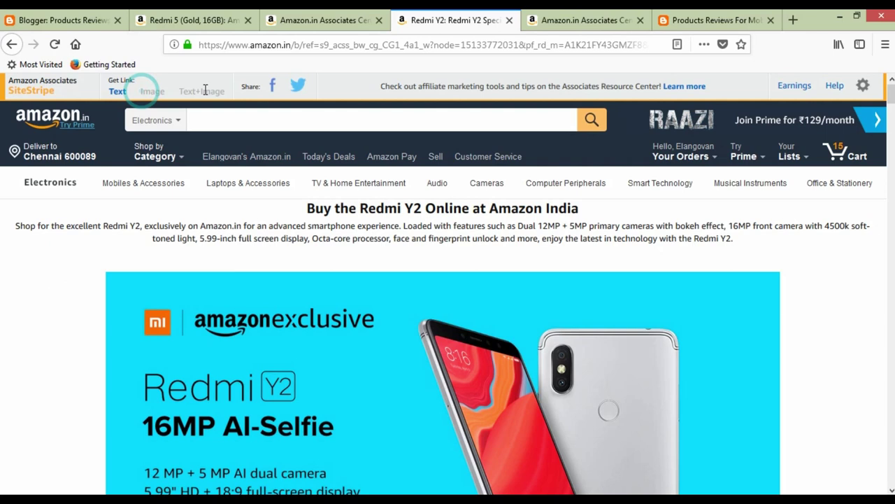
Generate a SiteStripe text link for the Redmi Y2 page and check its store and tracking IDs.
{"action": "left_click", "coordinate": [123, 94]}
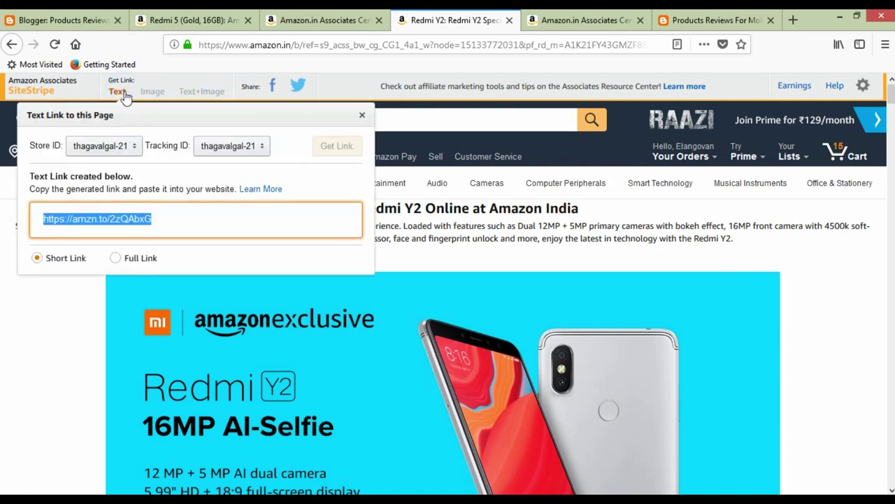
{"action": "left_click", "coordinate": [210, 218]}
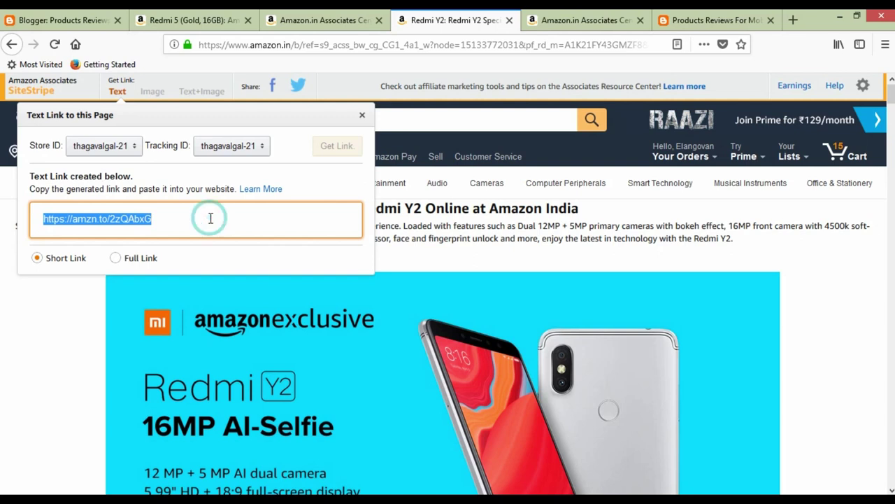
{"action": "left_click", "coordinate": [187, 219]}
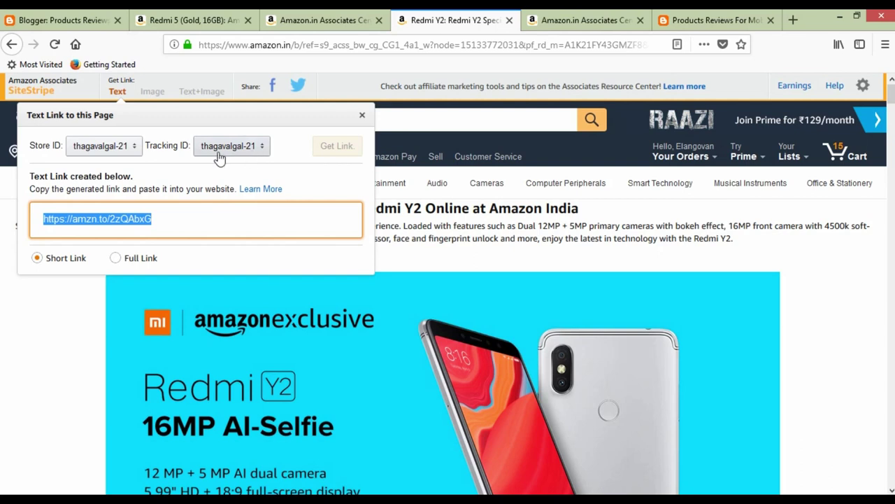
{"action": "left_click", "coordinate": [105, 155]}
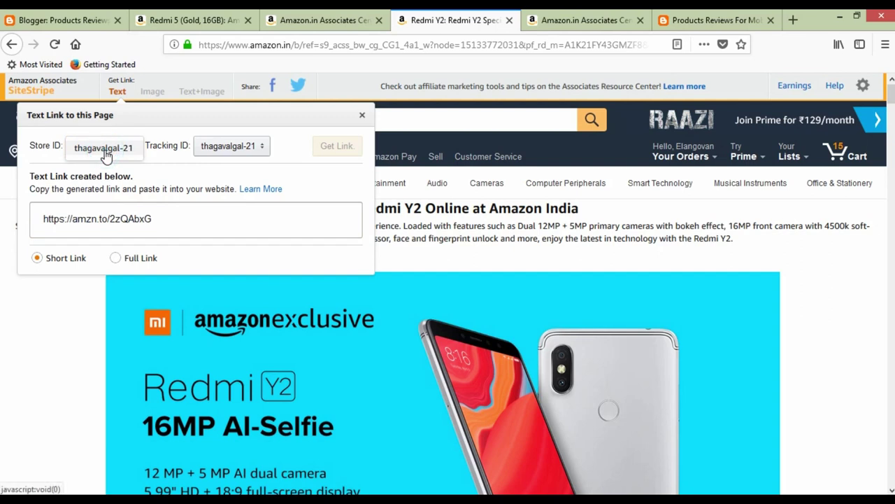
{"action": "left_click", "coordinate": [267, 155]}
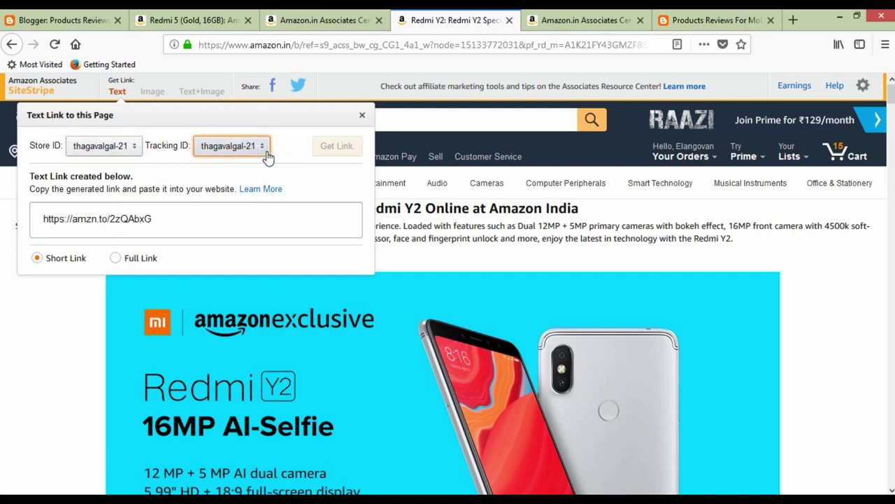
{"action": "left_click", "coordinate": [263, 215]}
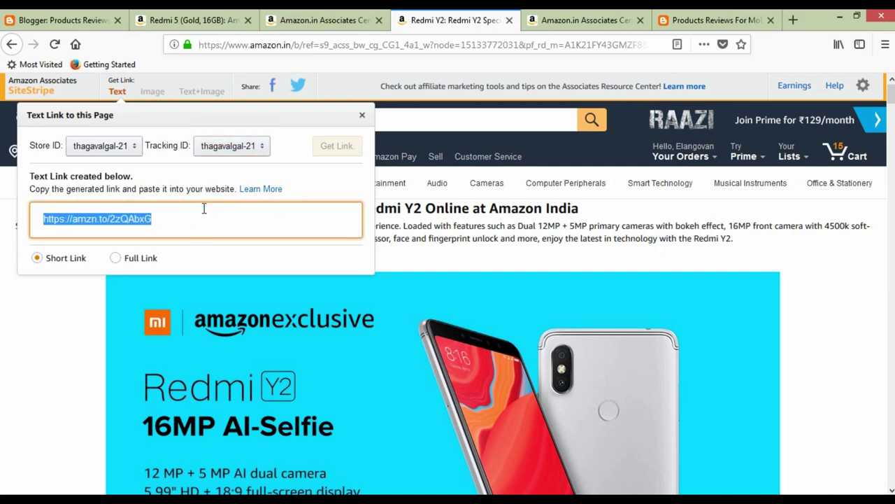
Compare full and short link versions, keep Short Link, and close the popup.
{"action": "left_click", "coordinate": [117, 258]}
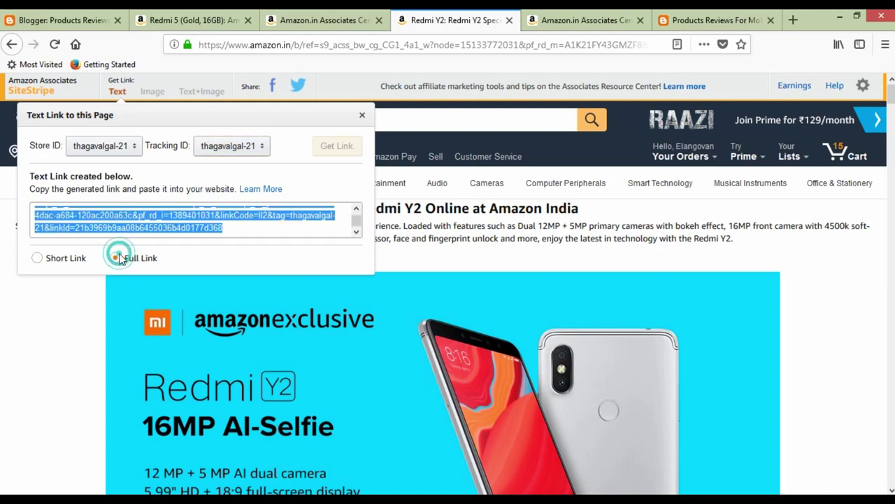
{"action": "scroll", "coordinate": [117, 230], "scroll_direction": "up", "scroll_amount": 3}
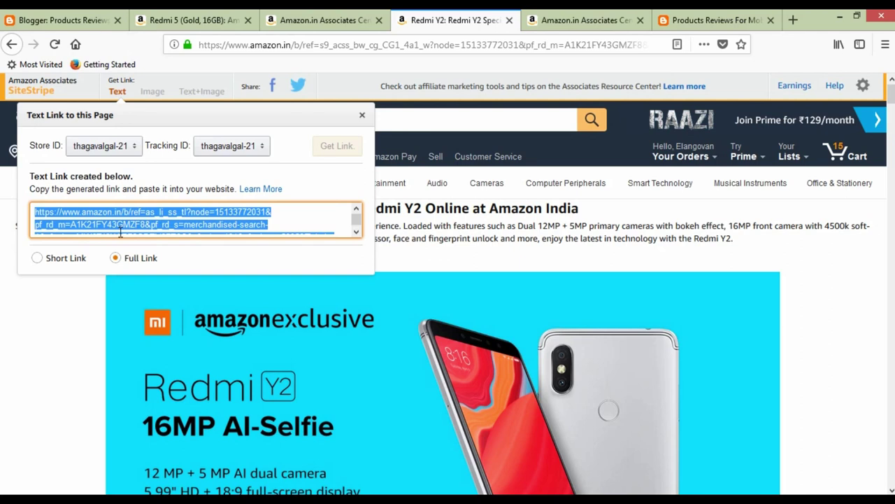
{"action": "left_click", "coordinate": [41, 258]}
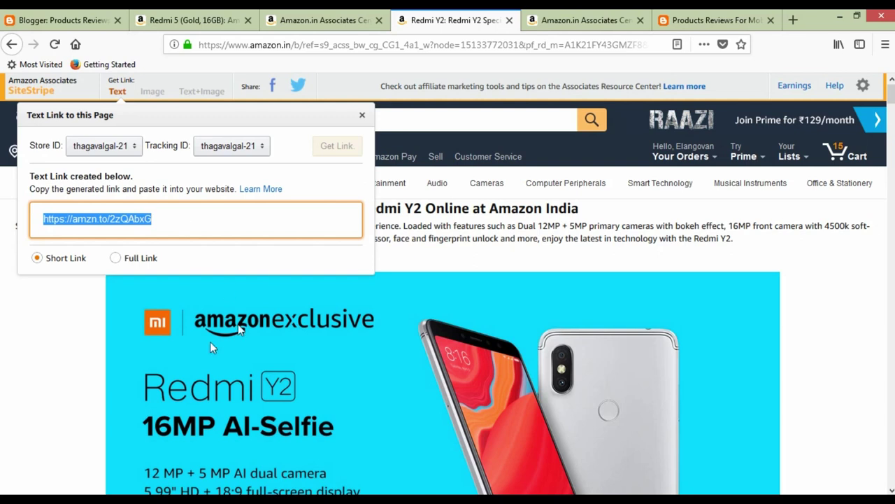
{"action": "left_click", "coordinate": [77, 321]}
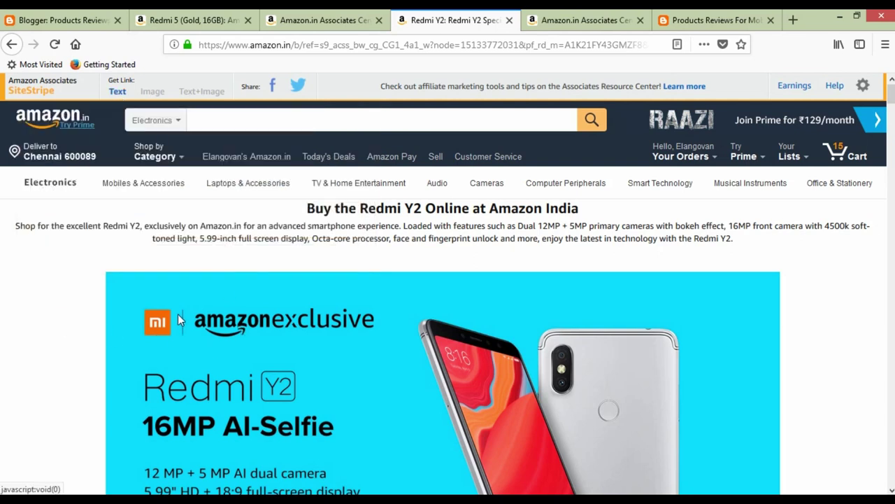
{"action": "scroll", "coordinate": [180, 319], "scroll_direction": "down", "scroll_amount": 3}
{"action": "scroll", "coordinate": [179, 320], "scroll_direction": "up", "scroll_amount": 1}
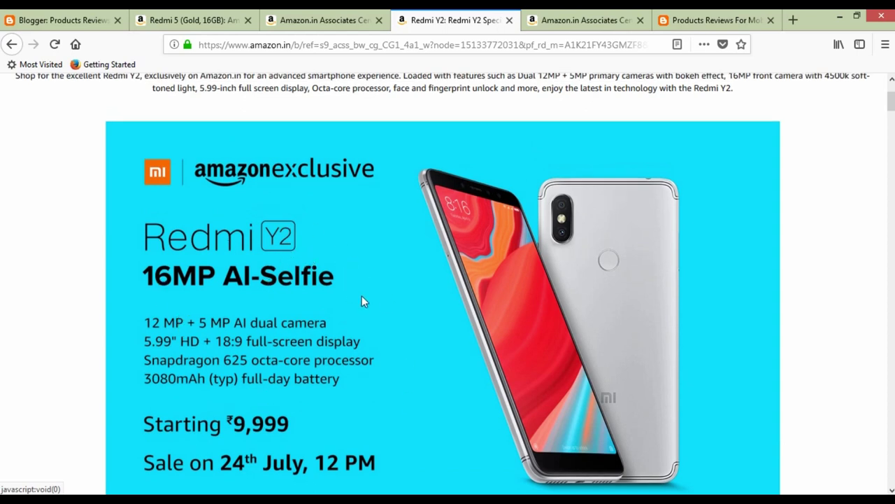
{"action": "scroll", "coordinate": [362, 302], "scroll_direction": "down", "scroll_amount": 7}
{"action": "scroll", "coordinate": [361, 324], "scroll_direction": "up", "scroll_amount": 10}
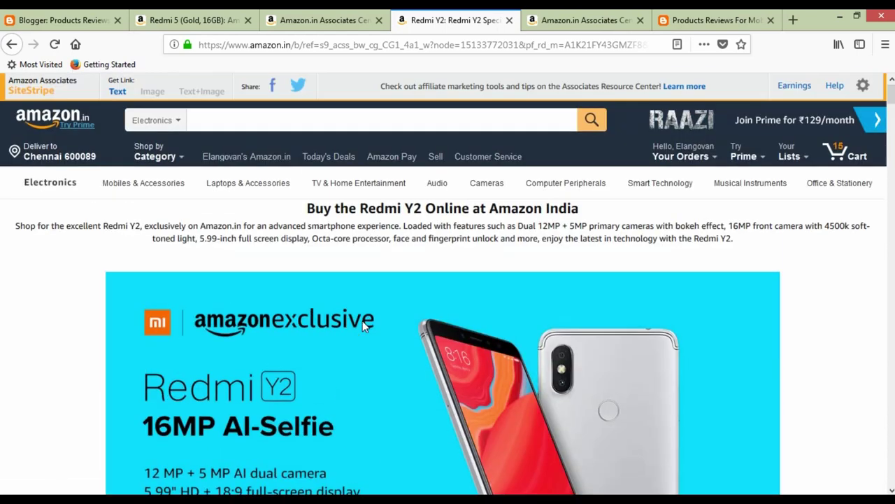
{"action": "scroll", "coordinate": [362, 322], "scroll_direction": "down", "scroll_amount": 2}
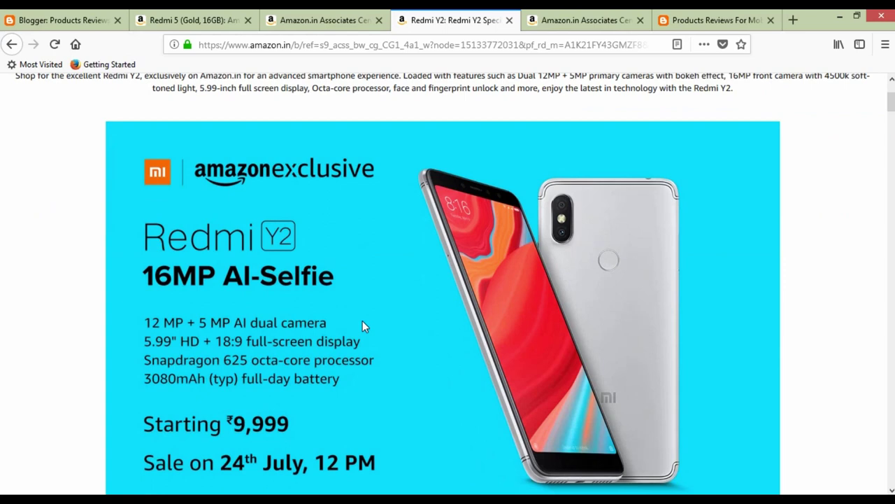
Navigate to the Blogger All posts dashboard via the address bar.
{"action": "left_click", "coordinate": [689, 11]}
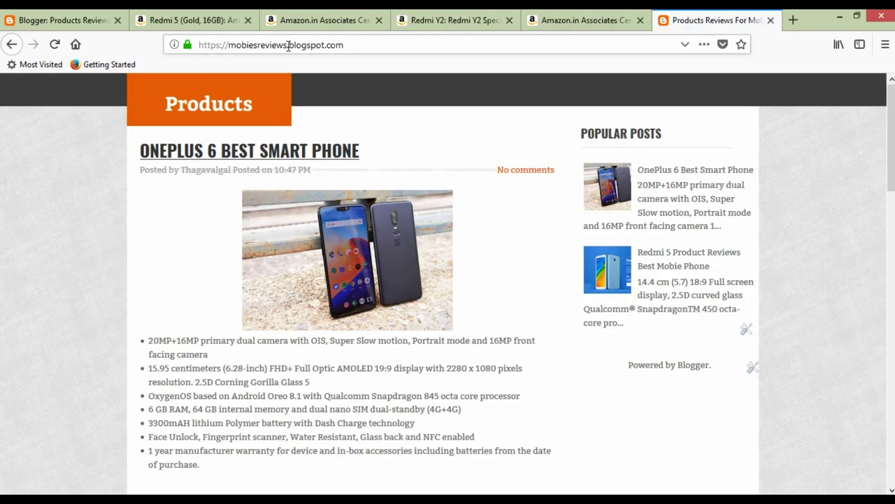
{"action": "left_click_drag", "start_coordinate": [289, 45], "coordinate": [352, 45]}
{"action": "left_click", "coordinate": [352, 45]}
{"action": "triple_click", "coordinate": [353, 44]}
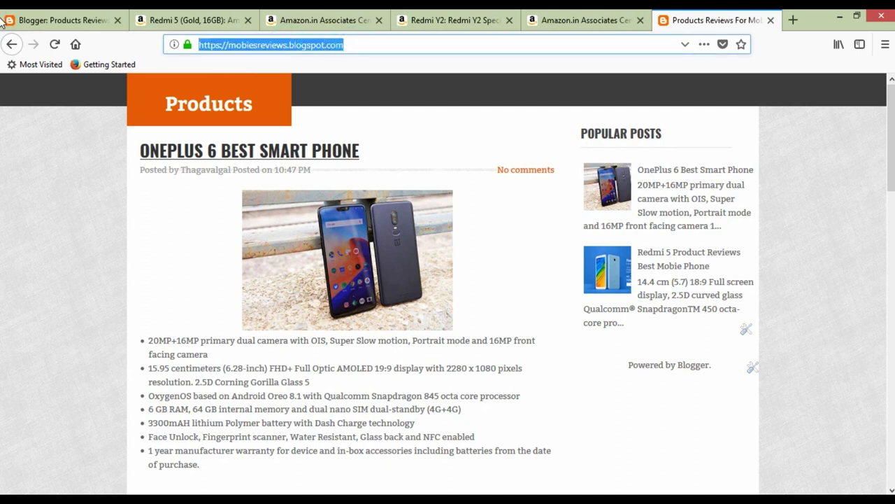
{"action": "type", "text": "blogg"}
{"action": "key", "text": "Return"}
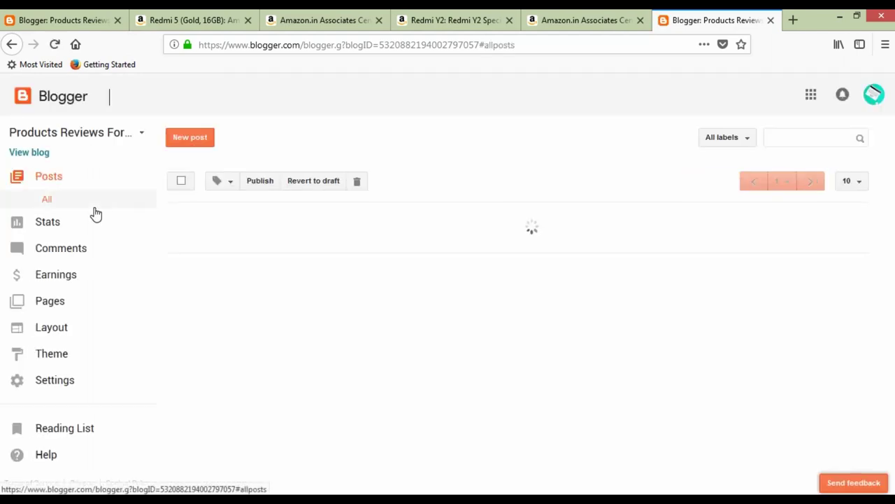
Open the public blog from View blog in a new tab and switch to it.
{"action": "right_click", "coordinate": [39, 152]}
{"action": "left_click", "coordinate": [56, 158]}
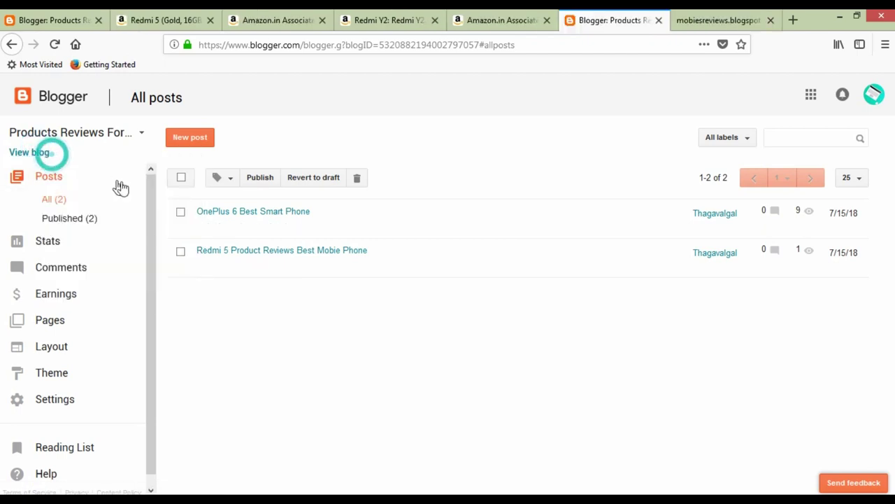
{"action": "left_click", "coordinate": [725, 19]}
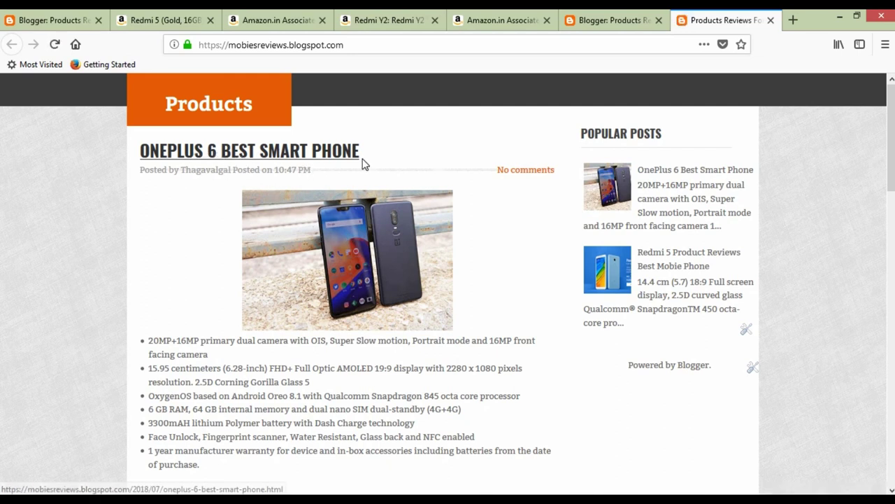
Scroll the blog and open the OnePlus 6 Best Smart Phone post.
{"action": "scroll", "coordinate": [364, 245], "scroll_direction": "down", "scroll_amount": 2}
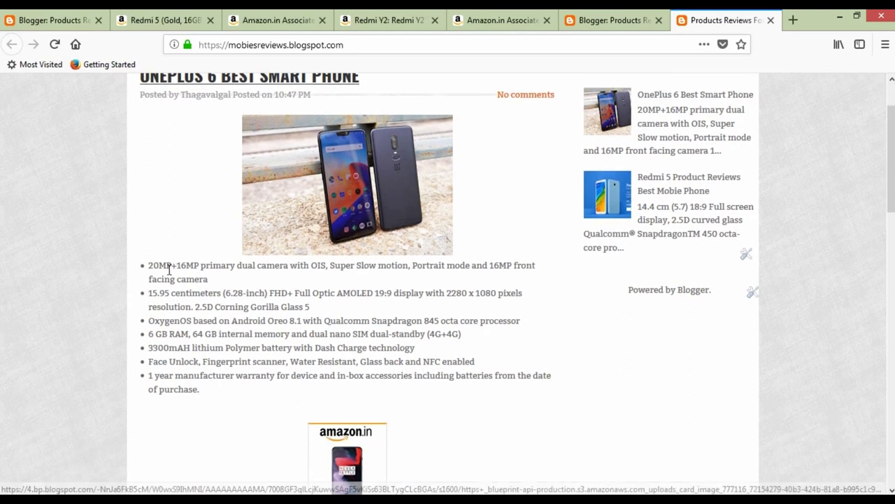
{"action": "scroll", "coordinate": [183, 319], "scroll_direction": "down", "scroll_amount": 4}
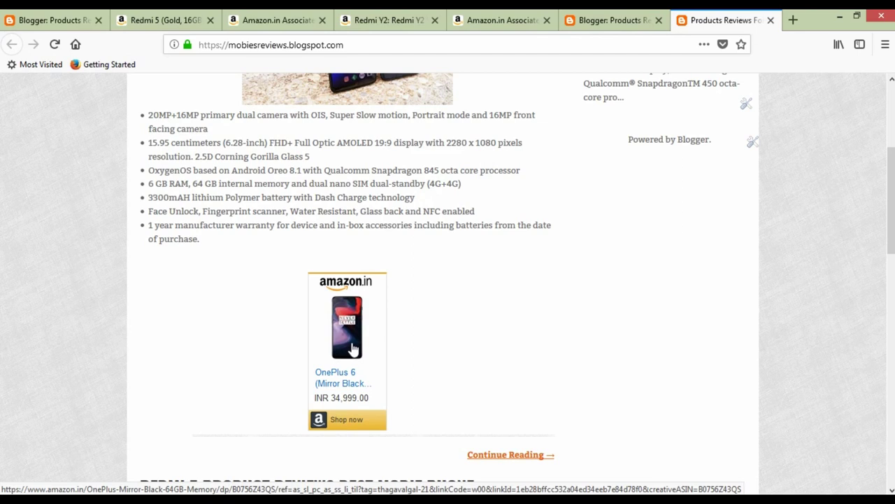
{"action": "scroll", "coordinate": [340, 371], "scroll_direction": "down", "scroll_amount": 4}
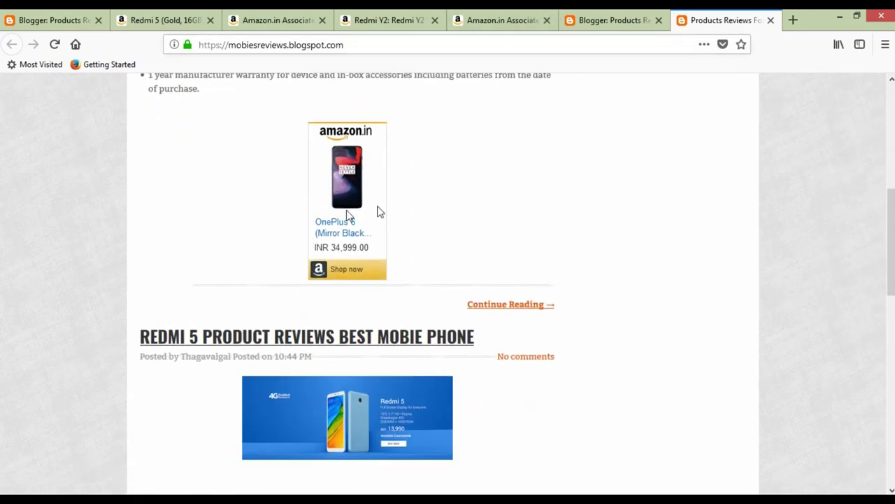
{"action": "scroll", "coordinate": [271, 242], "scroll_direction": "down", "scroll_amount": 4}
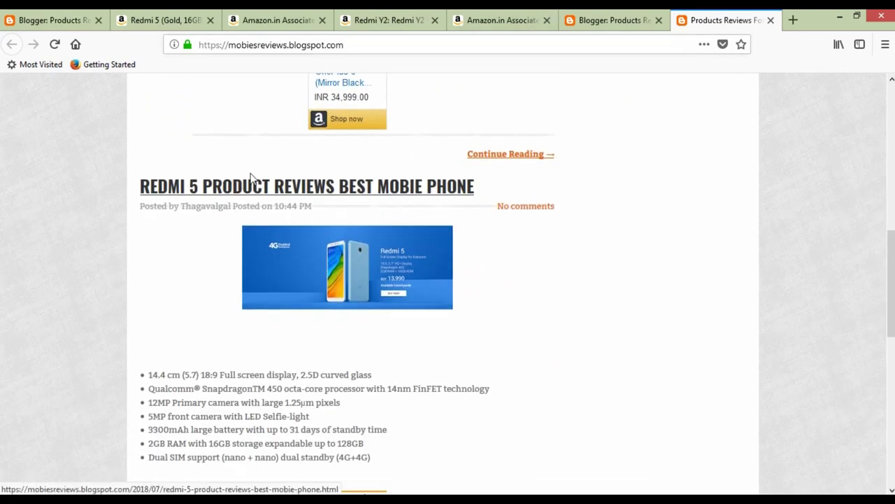
{"action": "scroll", "coordinate": [273, 260], "scroll_direction": "down", "scroll_amount": 4}
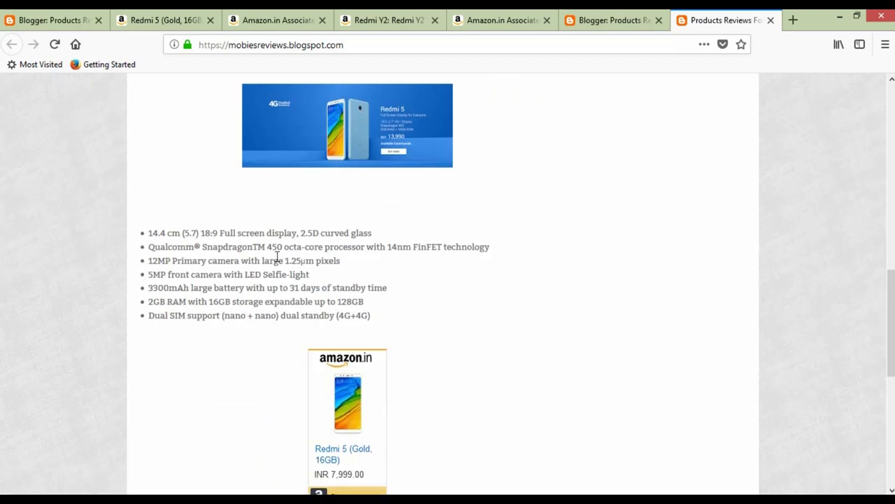
{"action": "scroll", "coordinate": [301, 261], "scroll_direction": "up", "scroll_amount": 10}
{"action": "scroll", "coordinate": [304, 259], "scroll_direction": "up", "scroll_amount": 3}
{"action": "left_click", "coordinate": [277, 151]}
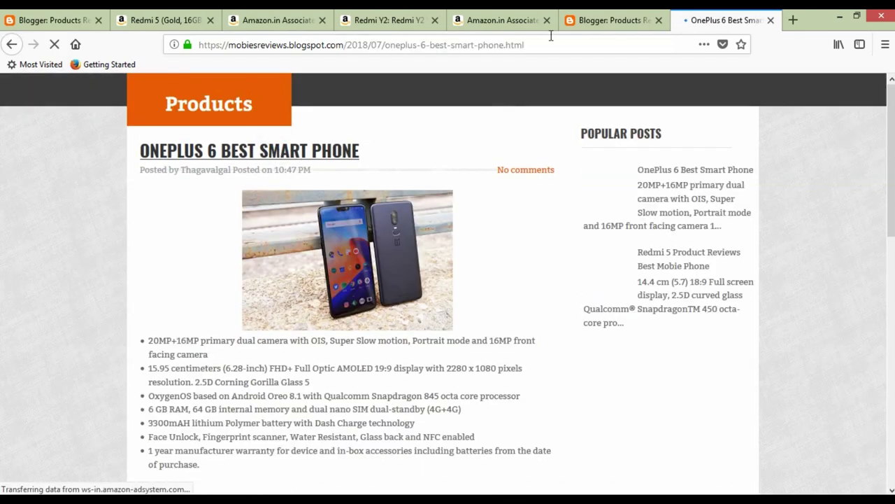
Check the post's web address and the dashboard, then return to the Redmi Y2 Amazon page.
{"action": "left_click", "coordinate": [550, 39]}
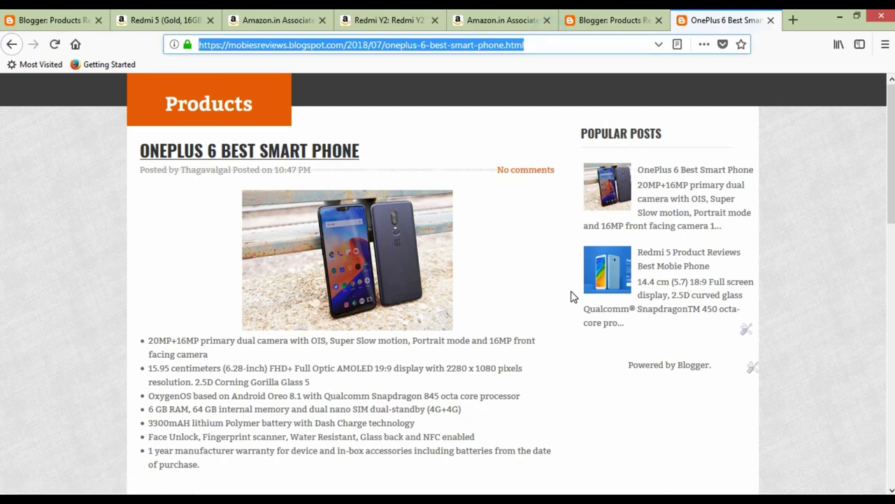
{"action": "left_click", "coordinate": [614, 21]}
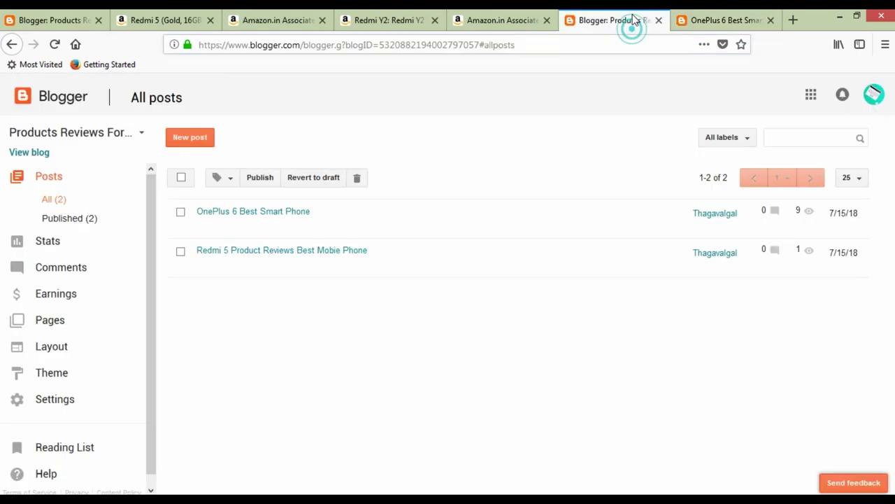
{"action": "left_click", "coordinate": [699, 19]}
{"action": "scroll", "coordinate": [644, 84], "scroll_direction": "down", "scroll_amount": 15}
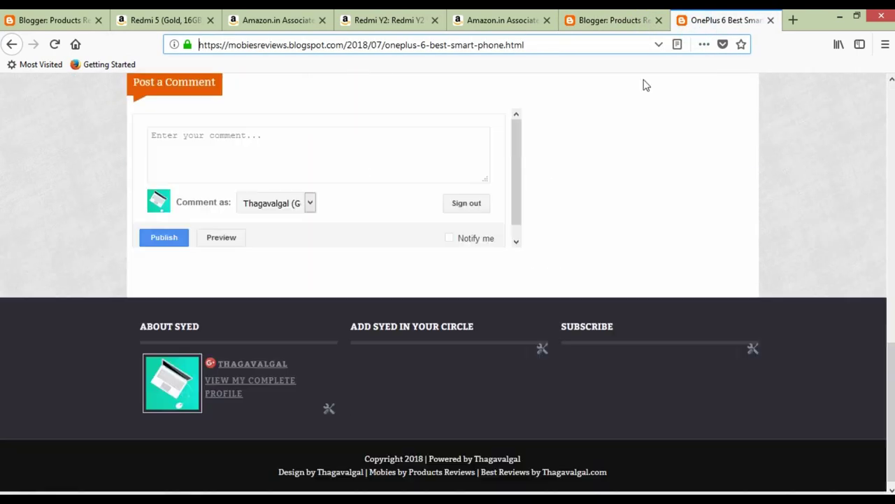
{"action": "left_click", "coordinate": [635, 16]}
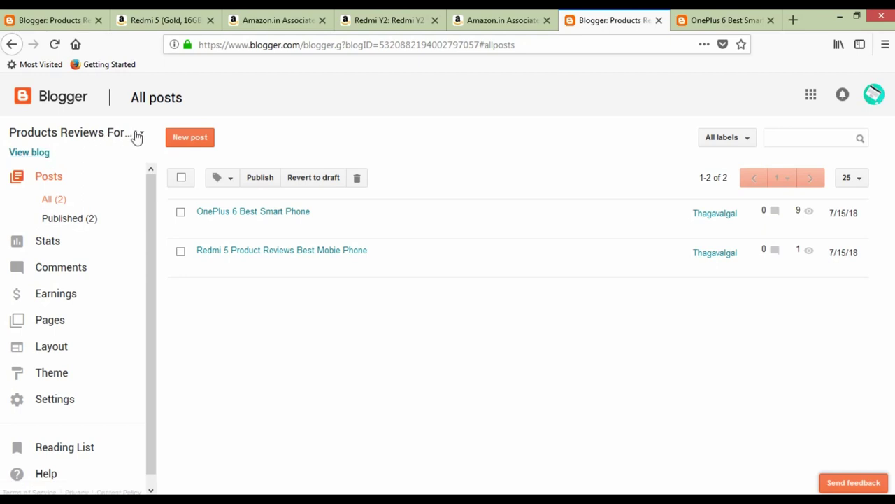
{"action": "left_click", "coordinate": [419, 21]}
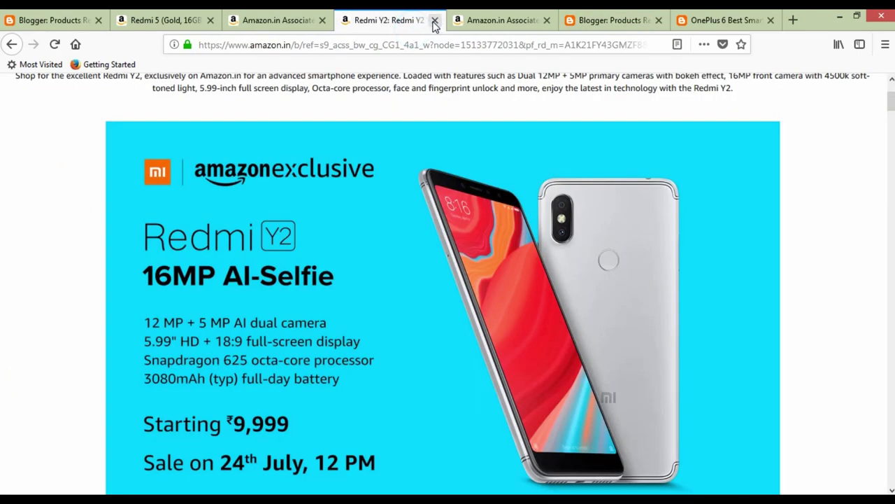
Close the Redmi Y2 tab and return to the SiteStripe options tab.
{"action": "left_click", "coordinate": [435, 22]}
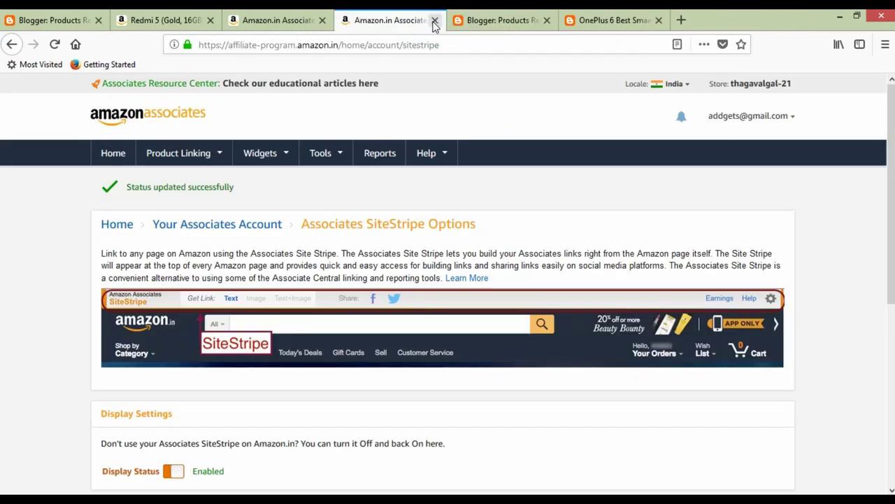
{"action": "left_click", "coordinate": [259, 23]}
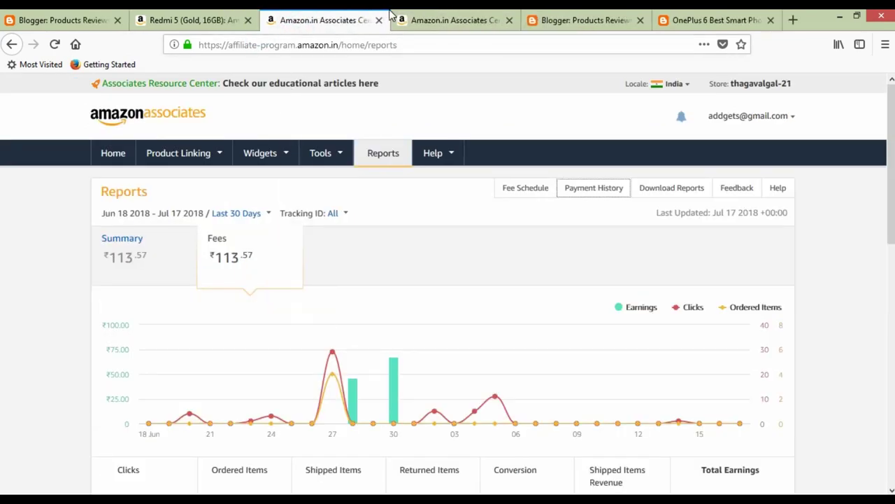
{"action": "left_click", "coordinate": [434, 28]}
Load the amazon.in home page in that tab.
{"action": "left_click", "coordinate": [286, 49]}
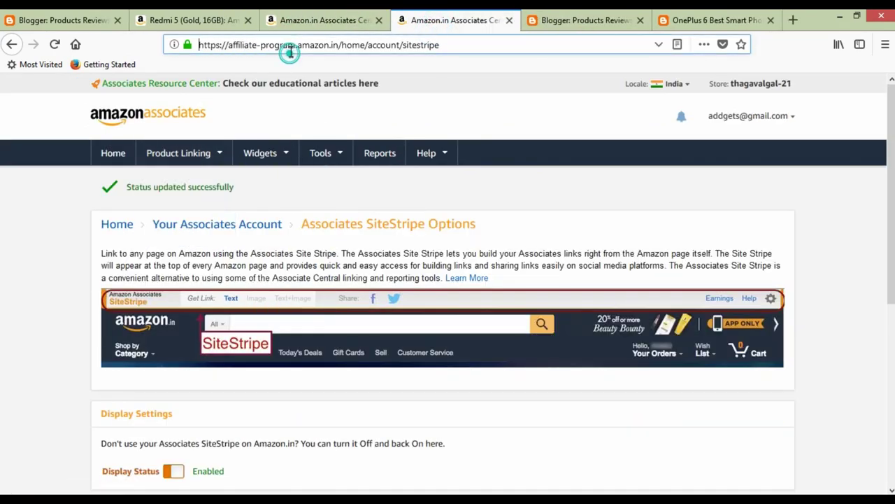
{"action": "type", "text": "amazon.in"}
{"action": "key", "text": "Return"}
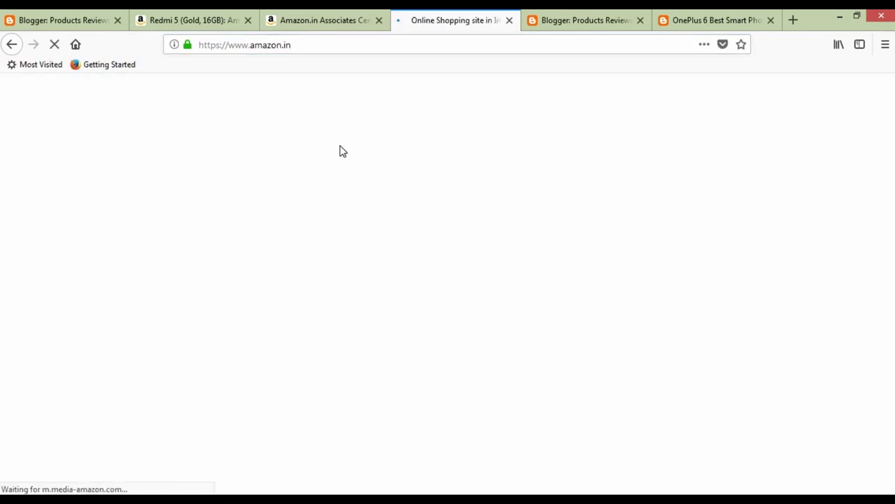
{"action": "scroll", "coordinate": [336, 175], "scroll_direction": "down", "scroll_amount": 3}
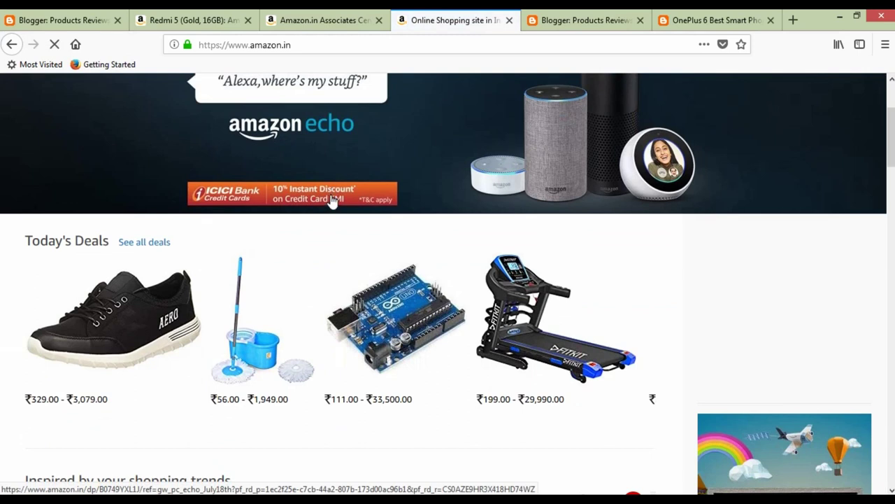
{"action": "scroll", "coordinate": [333, 203], "scroll_direction": "up", "scroll_amount": 3}
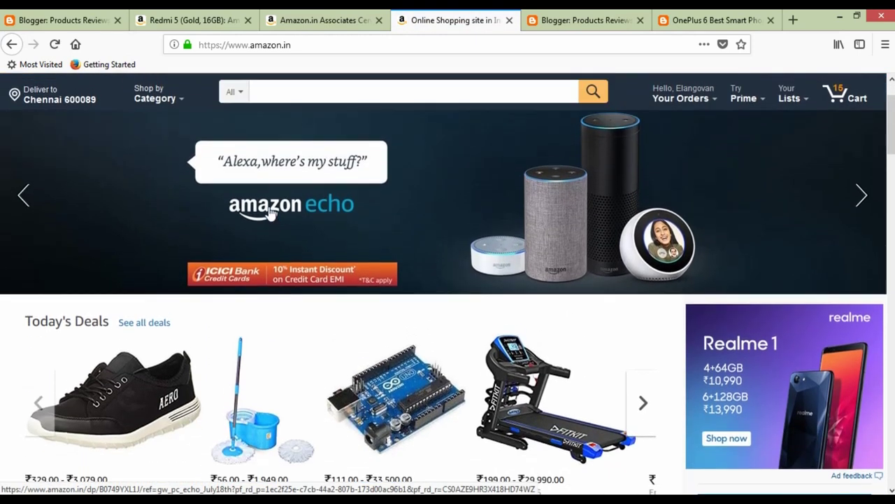
{"action": "scroll", "coordinate": [211, 189], "scroll_direction": "down", "scroll_amount": 1}
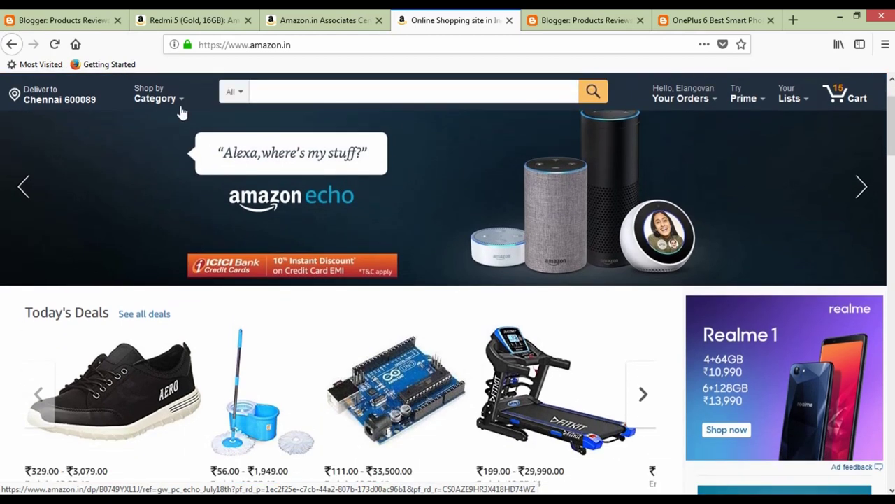
Open Amazon.in's Yoga page from Shop by Category > Sports, Fitness, Bags, Luggage.
{"action": "mouse_move", "coordinate": [180, 101]}
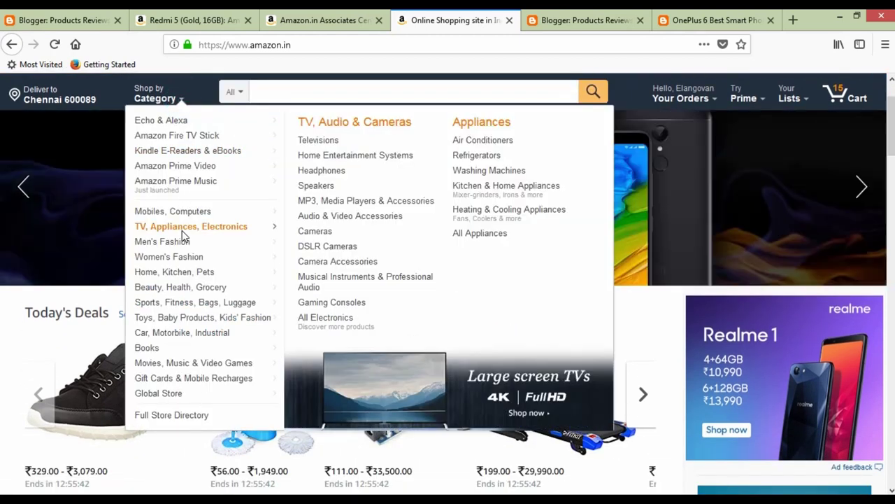
{"action": "mouse_move", "coordinate": [183, 245]}
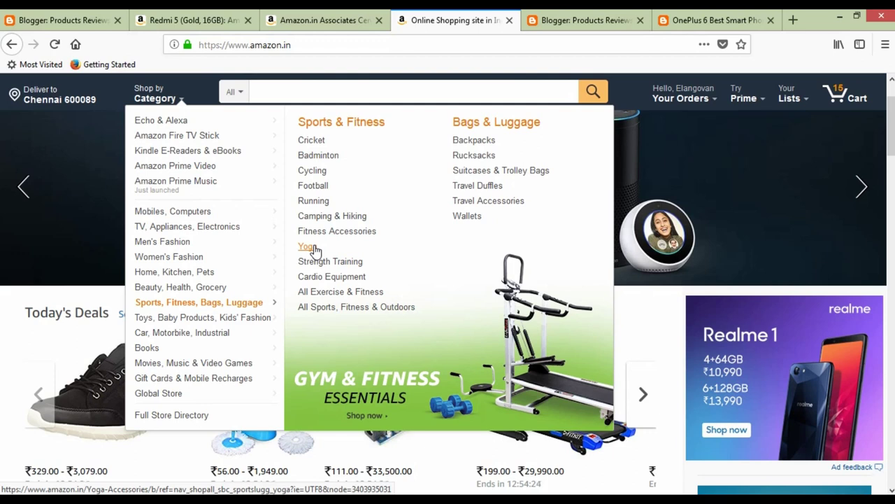
{"action": "left_click", "coordinate": [308, 246]}
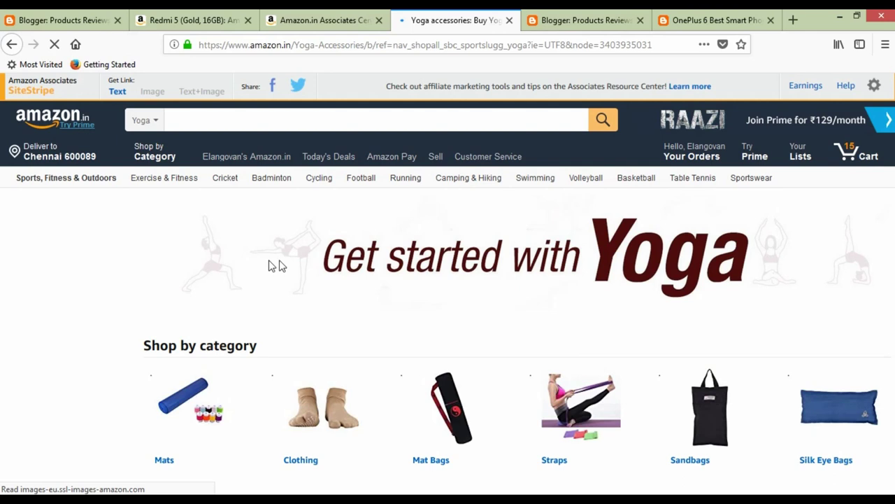
Page through the yoga mat Bestsellers carousel, then return to Blogger's All posts list.
{"action": "scroll", "coordinate": [282, 264], "scroll_direction": "down", "scroll_amount": 3}
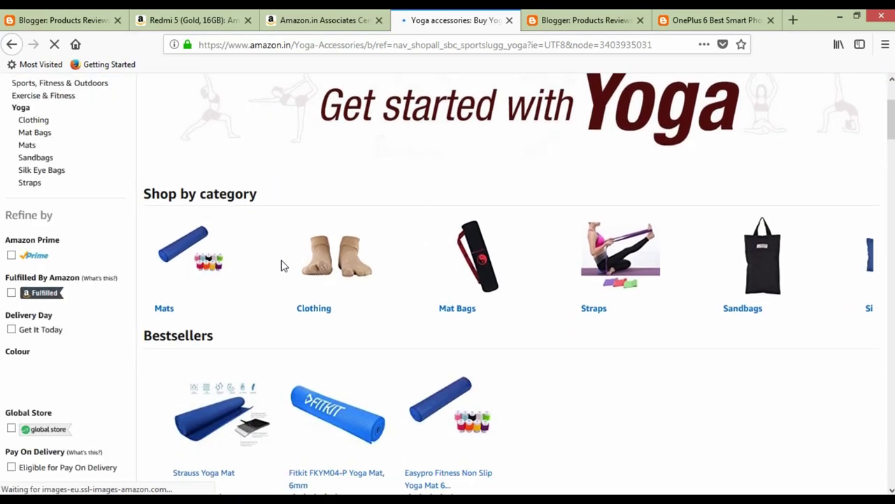
{"action": "scroll", "coordinate": [283, 265], "scroll_direction": "down", "scroll_amount": 2}
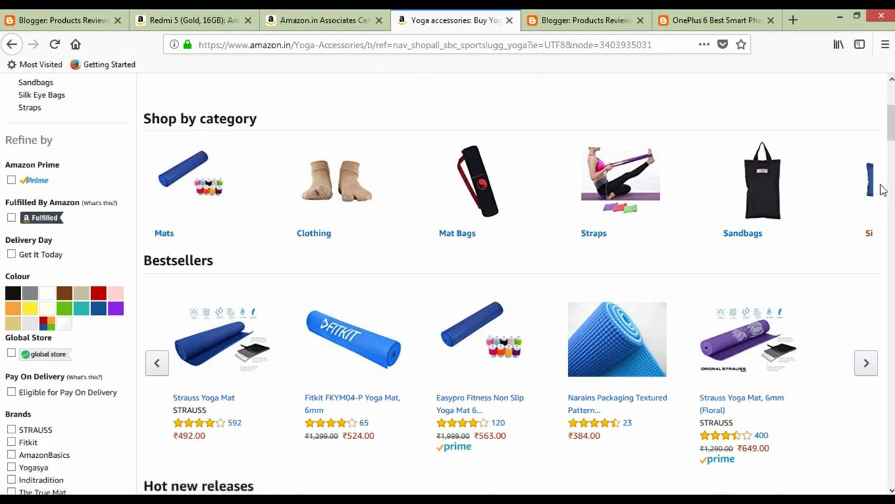
{"action": "scroll", "coordinate": [283, 217], "scroll_direction": "down", "scroll_amount": 2}
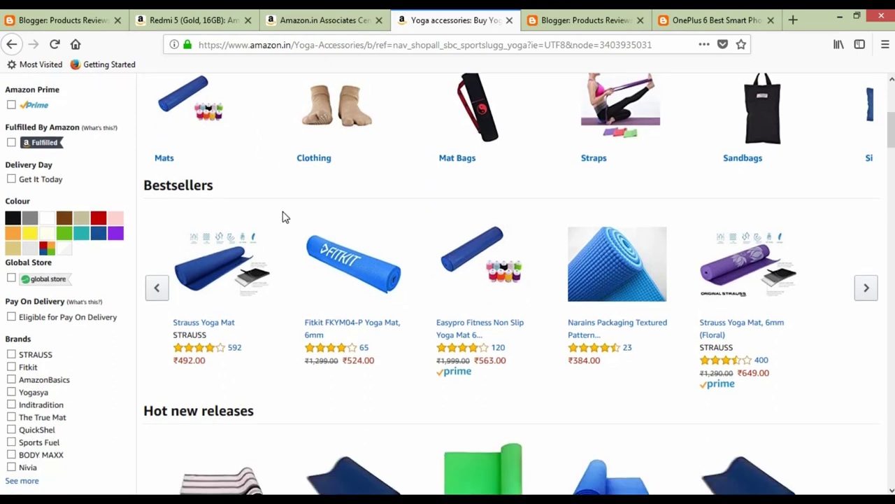
{"action": "scroll", "coordinate": [285, 266], "scroll_direction": "down", "scroll_amount": 2}
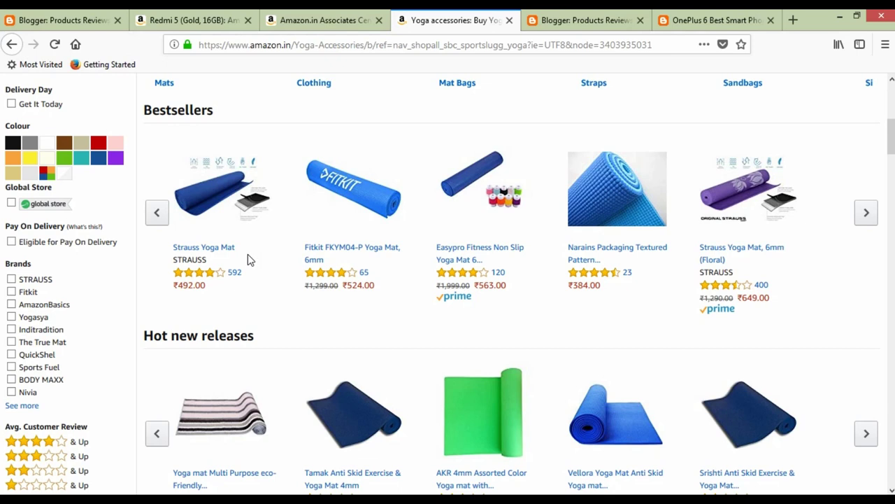
{"action": "left_click_drag", "start_coordinate": [152, 110], "coordinate": [202, 109]}
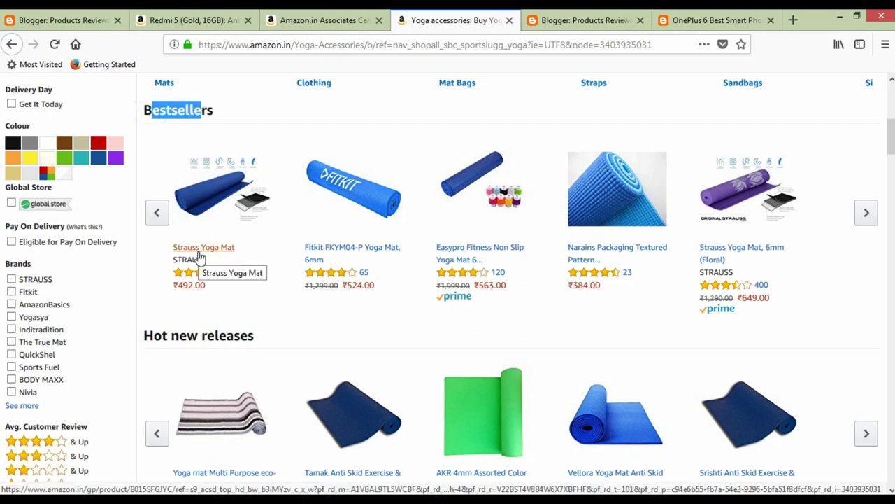
{"action": "left_click", "coordinate": [864, 212]}
{"action": "left_click", "coordinate": [865, 212]}
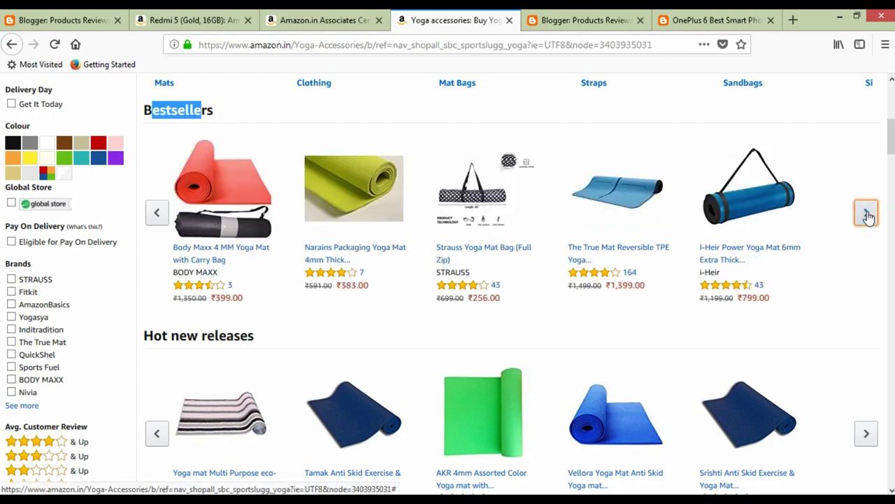
{"action": "left_click", "coordinate": [866, 213]}
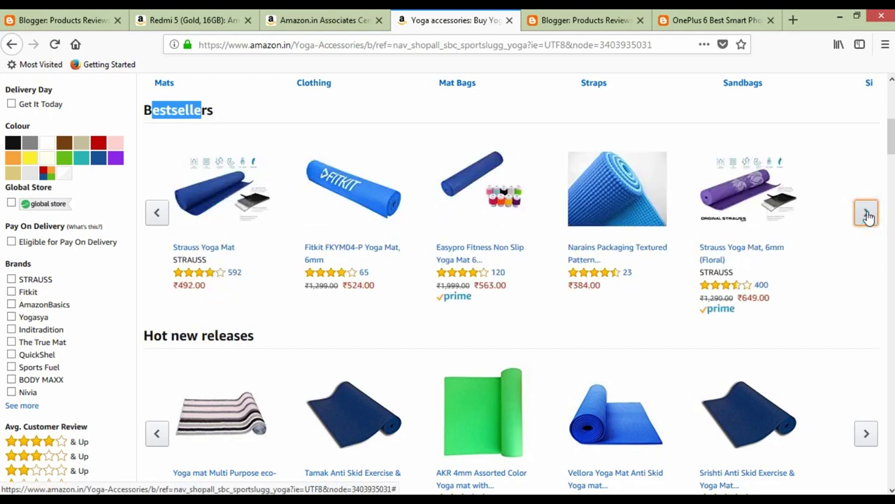
{"action": "left_click", "coordinate": [866, 212]}
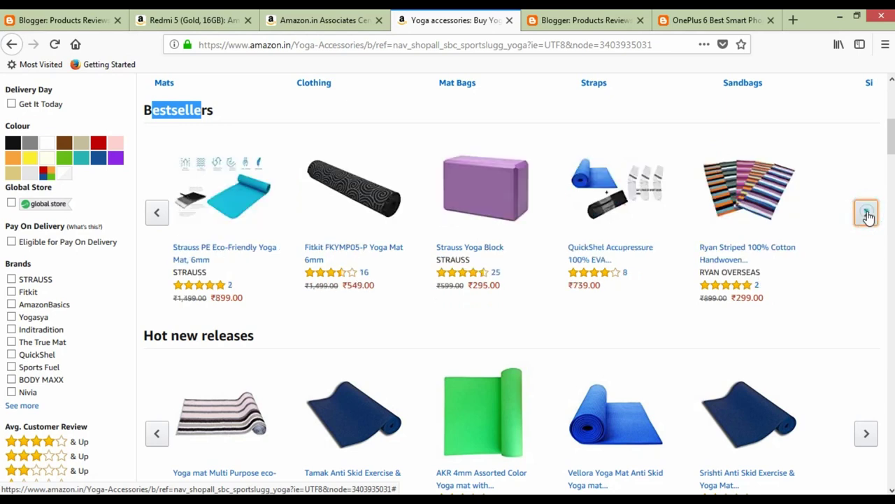
{"action": "left_click", "coordinate": [866, 213]}
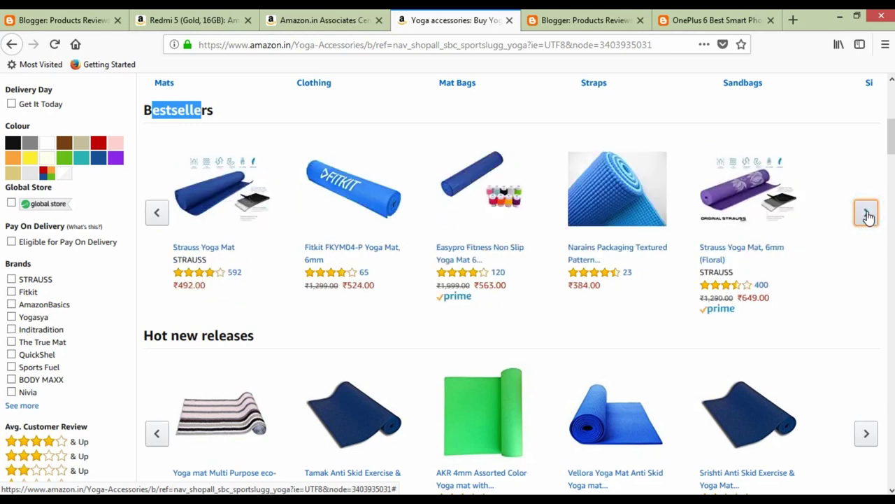
{"action": "left_click", "coordinate": [625, 17]}
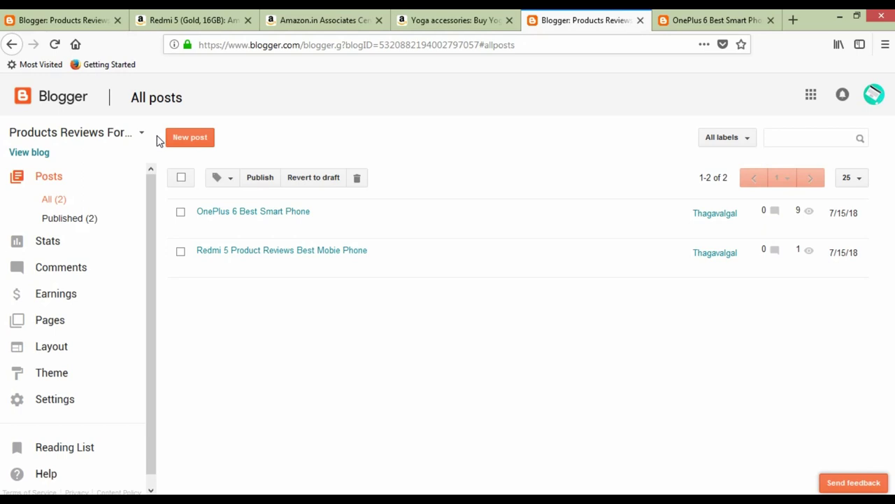
Open the Create a new blog dialog from the blog dropdown, then view the OnePlus 6 post.
{"action": "mouse_move", "coordinate": [311, 208]}
{"action": "left_click", "coordinate": [143, 136]}
{"action": "left_click", "coordinate": [56, 438]}
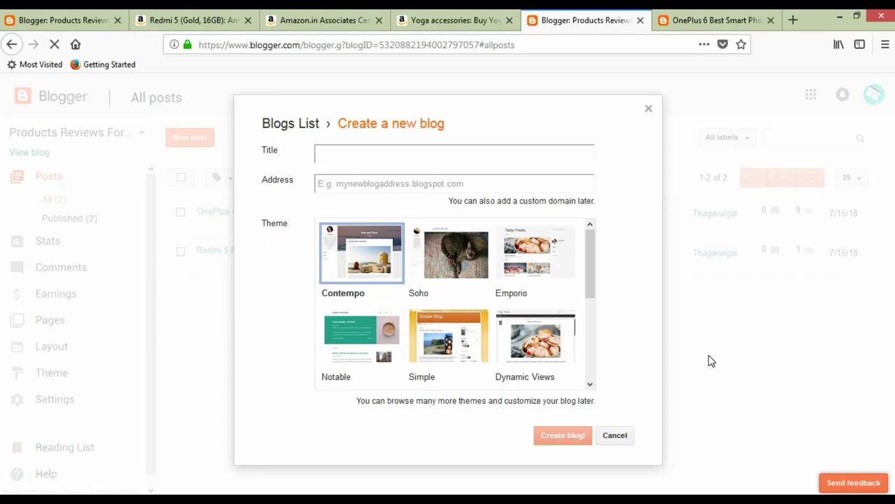
{"action": "left_click", "coordinate": [335, 183]}
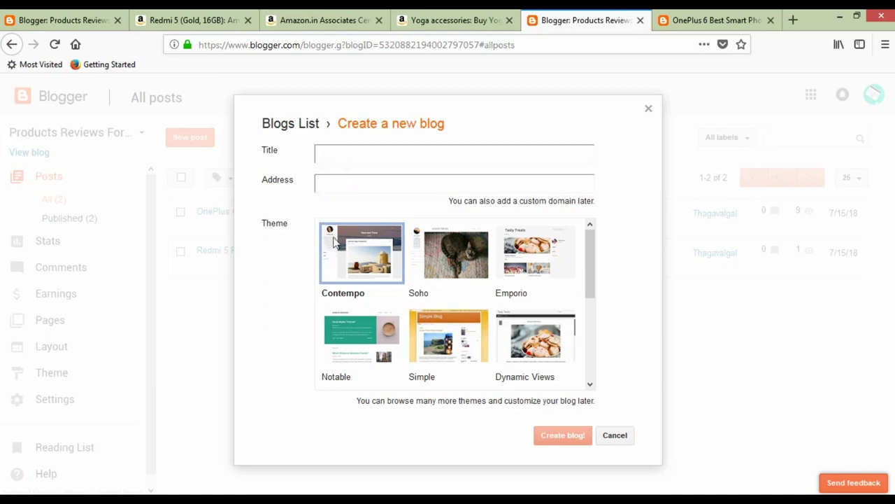
{"action": "scroll", "coordinate": [565, 307], "scroll_direction": "down", "scroll_amount": 3}
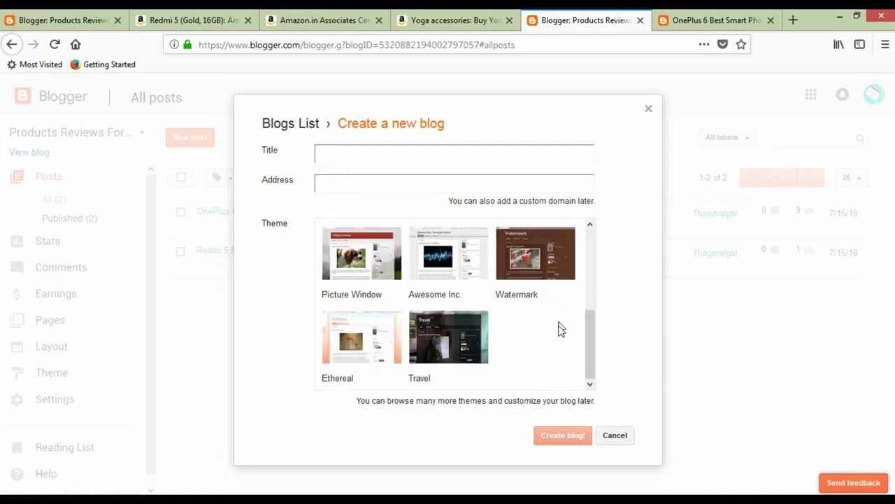
{"action": "scroll", "coordinate": [560, 330], "scroll_direction": "up", "scroll_amount": 3}
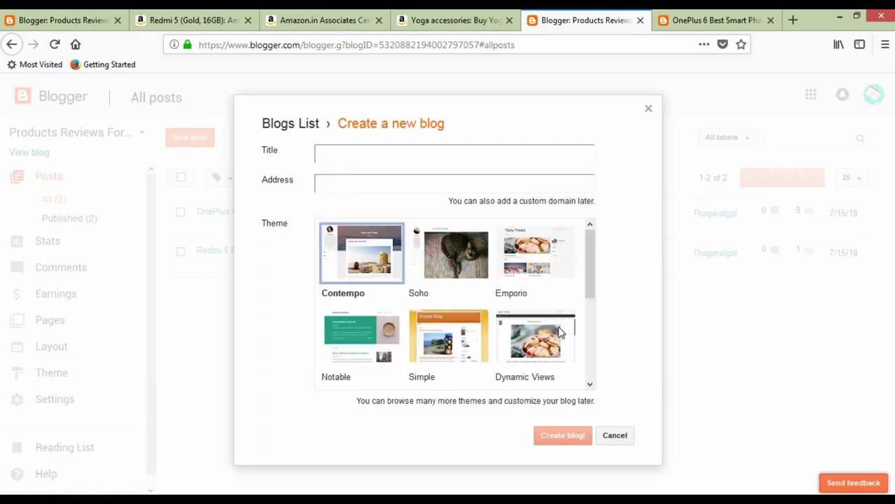
{"action": "left_click", "coordinate": [356, 157]}
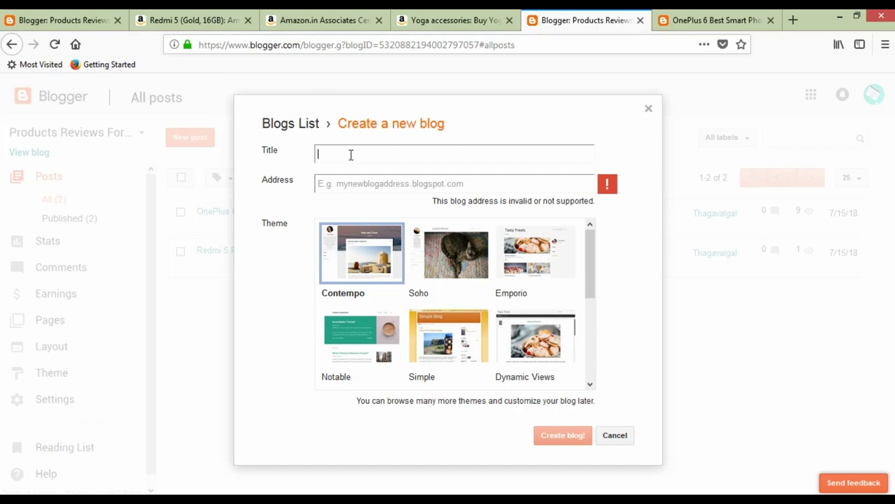
{"action": "left_click", "coordinate": [707, 21]}
{"action": "scroll", "coordinate": [630, 250], "scroll_direction": "up", "scroll_amount": 15}
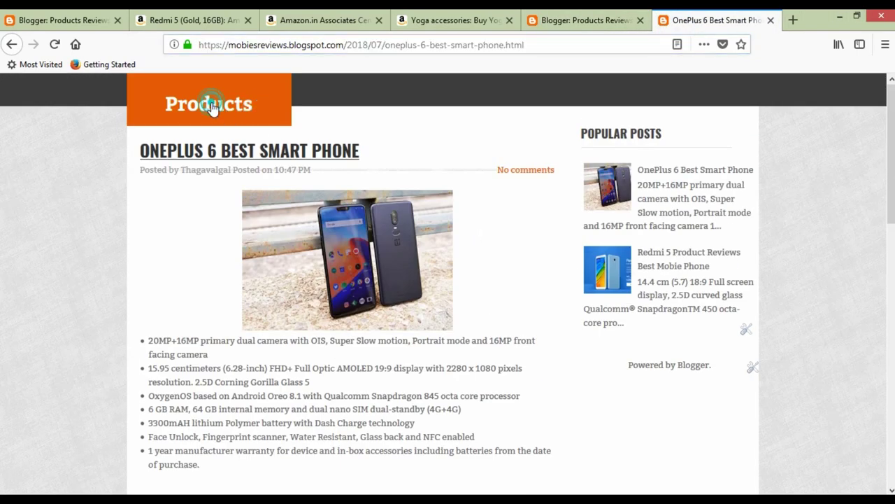
Browse the Products blog homepage, then go back to the empty Create a new blog dialog.
{"action": "left_click", "coordinate": [211, 106]}
{"action": "scroll", "coordinate": [587, 368], "scroll_direction": "down", "scroll_amount": 10}
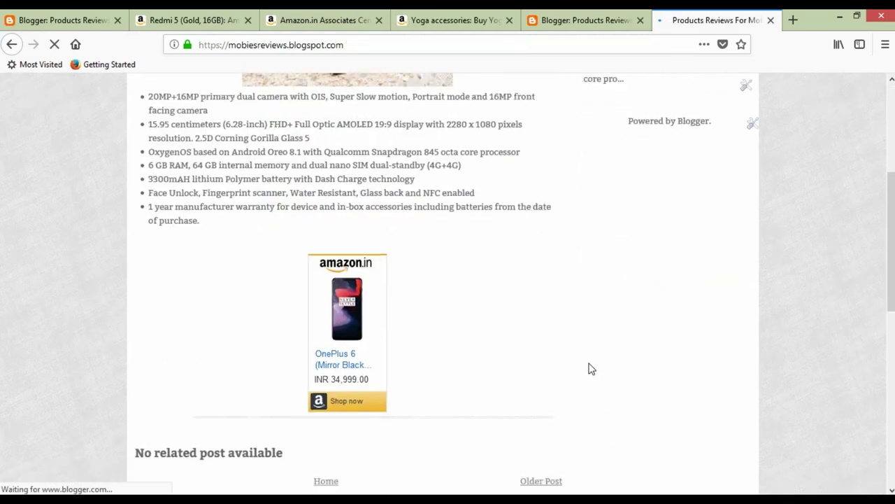
{"action": "scroll", "coordinate": [590, 368], "scroll_direction": "down", "scroll_amount": 10}
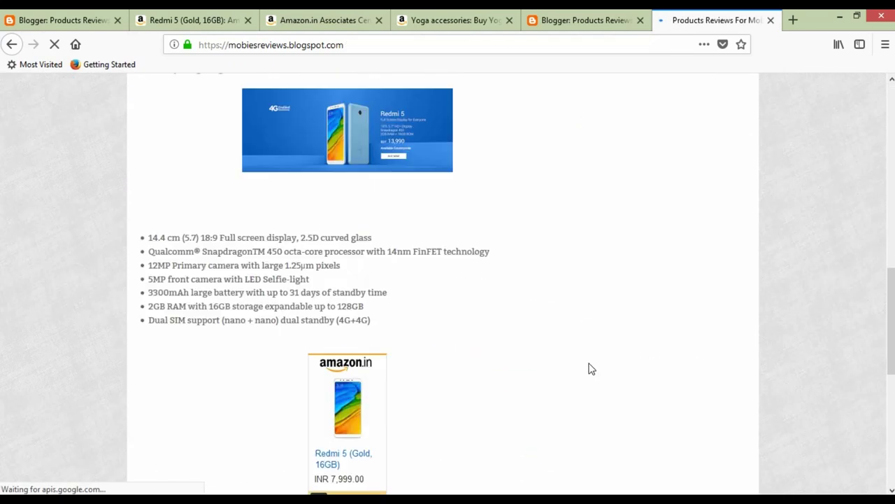
{"action": "left_click", "coordinate": [543, 20]}
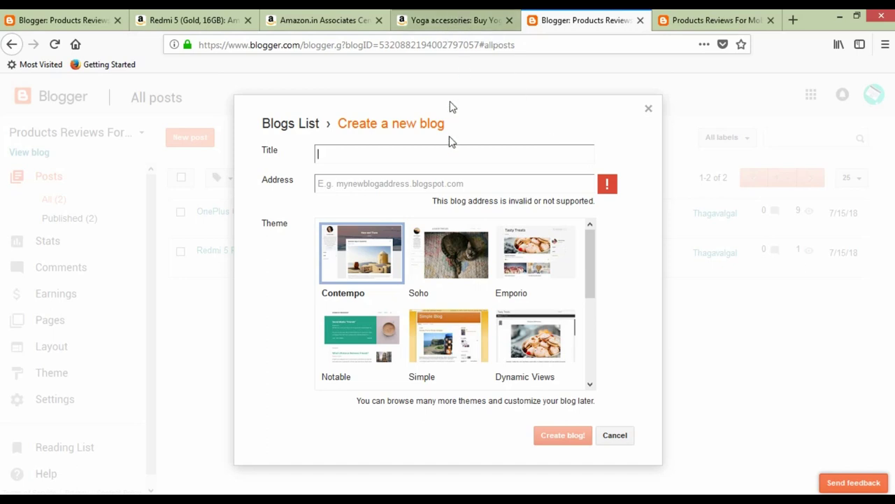
Enter the blog title 'Best Yoga Accessories In India'.
{"action": "type", "text": "Yoa"}
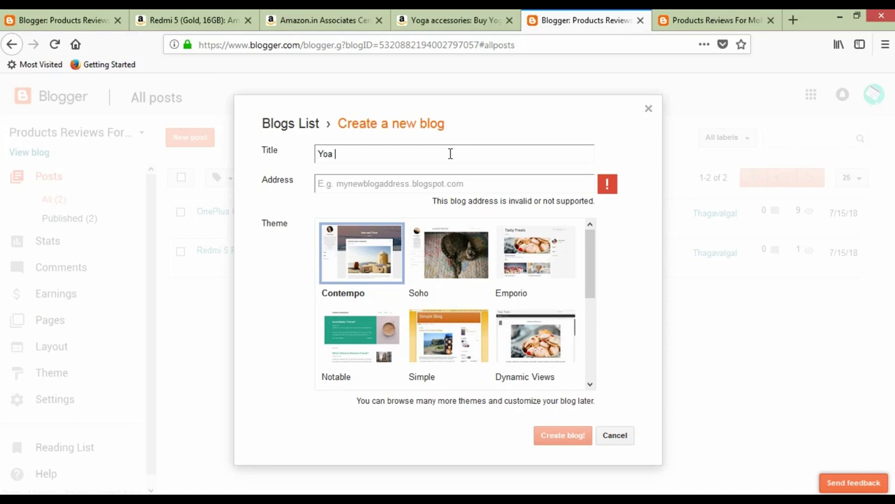
{"action": "key", "text": "BackSpace"}
{"action": "key", "text": "BackSpace"}
{"action": "type", "text": "ga Accessories"}
{"action": "key", "text": "Left"}
{"action": "key", "text": "Left"}
{"action": "key", "text": "Left"}
{"action": "key", "text": "Left"}
{"action": "key", "text": "Left"}
{"action": "key", "text": "Left"}
{"action": "key", "text": "Left"}
{"action": "key", "text": "Left"}
{"action": "key", "text": "Left"}
{"action": "key", "text": "Left"}
{"action": "key", "text": "Left"}
{"action": "key", "text": "Left"}
{"action": "key", "text": "Left"}
{"action": "key", "text": "Left"}
{"action": "key", "text": "Left"}
{"action": "key", "text": "Left"}
{"action": "type", "text": "Best"}
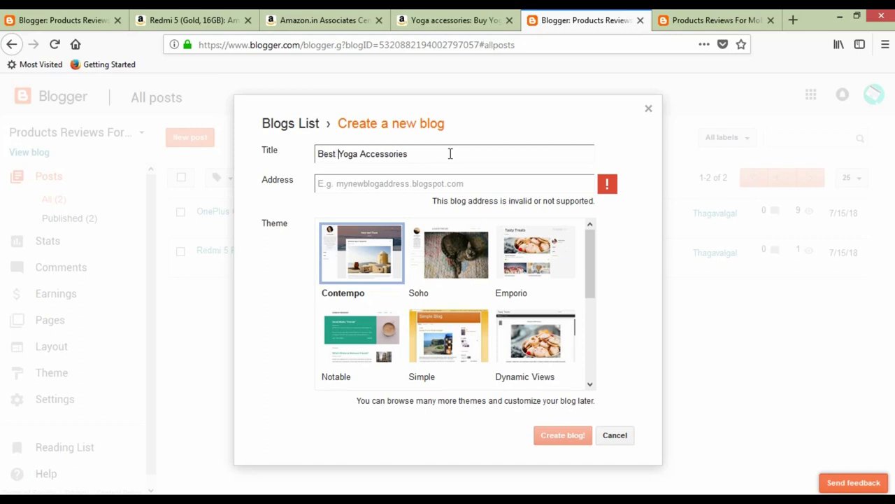
{"action": "left_click", "coordinate": [451, 154]}
{"action": "type", "text": "In India"}
Set the blog address to bestyogathings.blogspot.com.
{"action": "left_click", "coordinate": [424, 184]}
{"action": "type", "text": "yoga"}
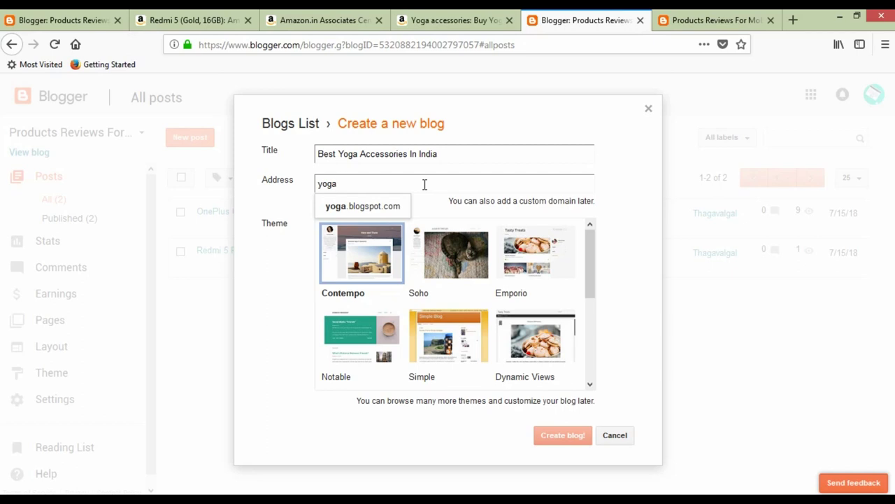
{"action": "key", "text": "BackSpace"}
{"action": "key", "text": "BackSpace"}
{"action": "key", "text": "BackSpace"}
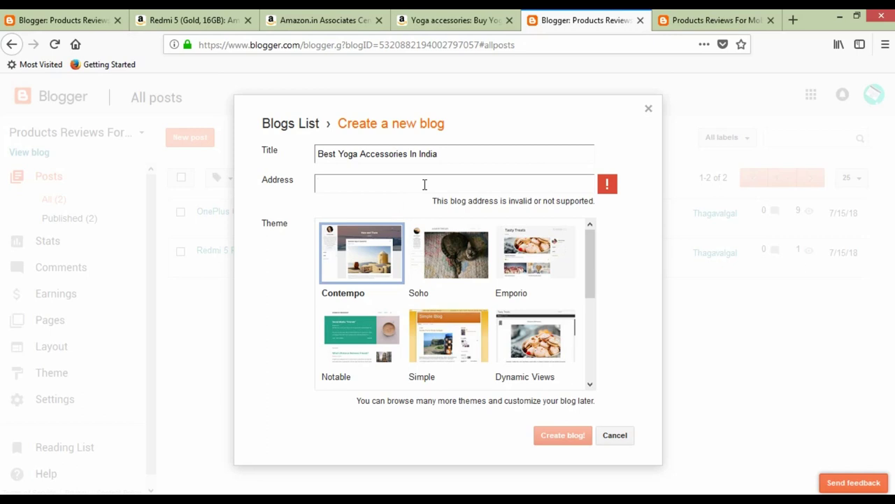
{"action": "type", "text": "bestyoga"}
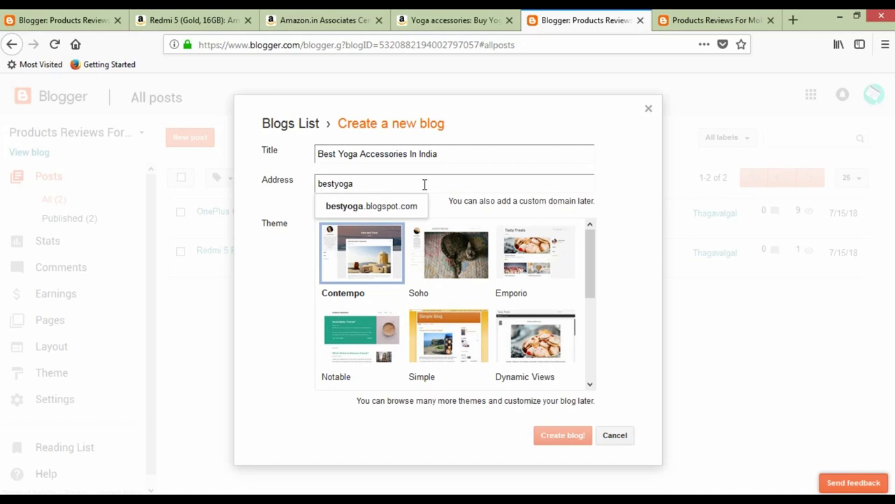
{"action": "type", "text": "things"}
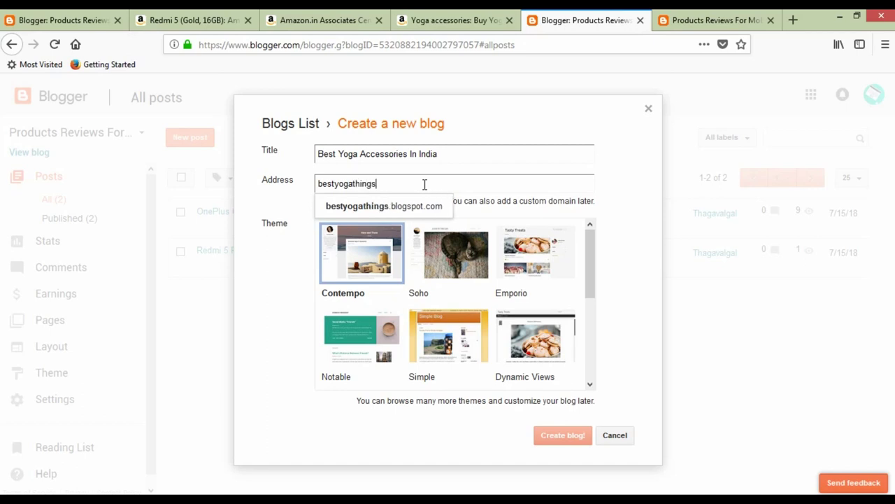
{"action": "left_click", "coordinate": [419, 217]}
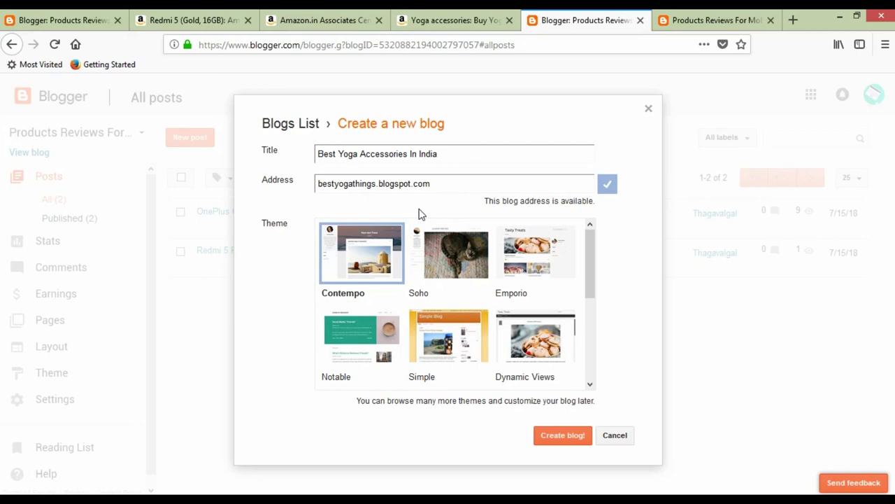
{"action": "left_click_drag", "start_coordinate": [507, 203], "coordinate": [594, 202]}
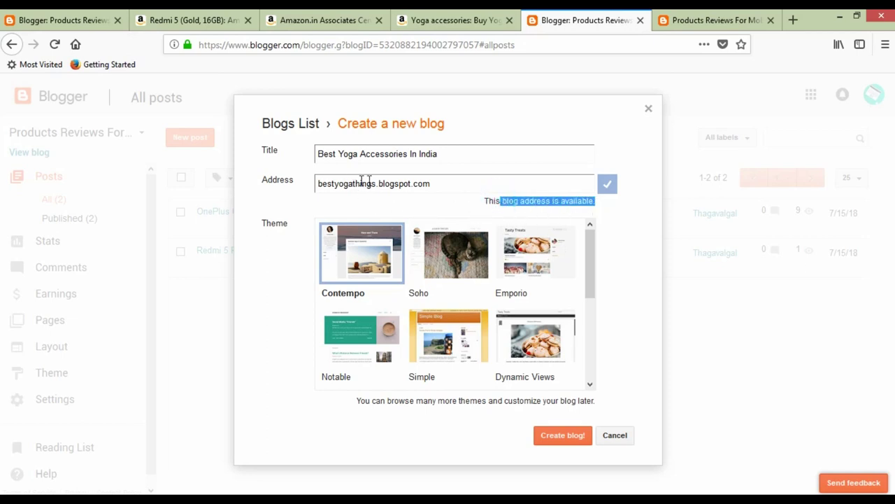
{"action": "left_click", "coordinate": [430, 184]}
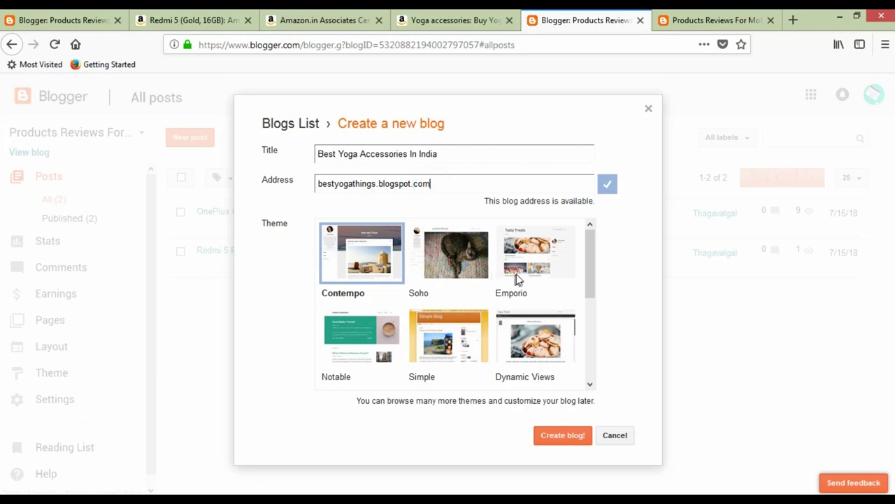
Choose the Picture Window theme and create the blog.
{"action": "scroll", "coordinate": [516, 274], "scroll_direction": "down", "scroll_amount": 4}
{"action": "scroll", "coordinate": [584, 319], "scroll_direction": "up", "scroll_amount": 4}
{"action": "scroll", "coordinate": [582, 319], "scroll_direction": "down", "scroll_amount": 5}
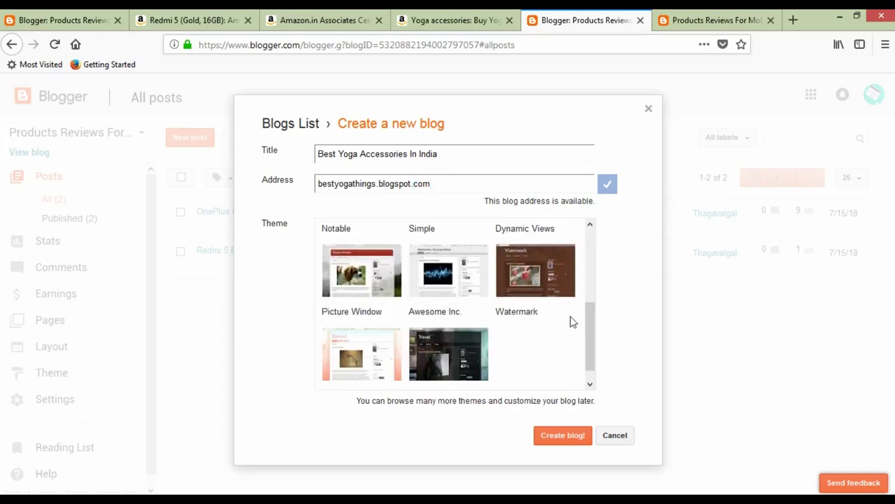
{"action": "left_click", "coordinate": [349, 265]}
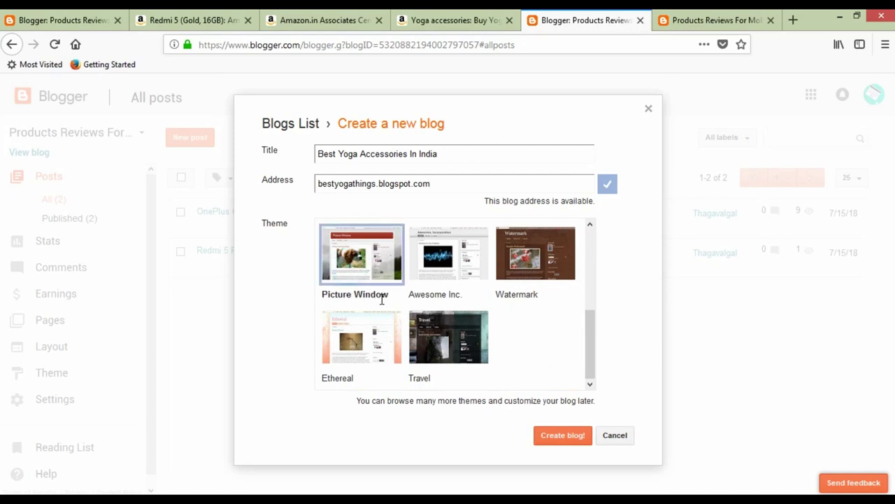
{"action": "scroll", "coordinate": [382, 299], "scroll_direction": "up", "scroll_amount": 1}
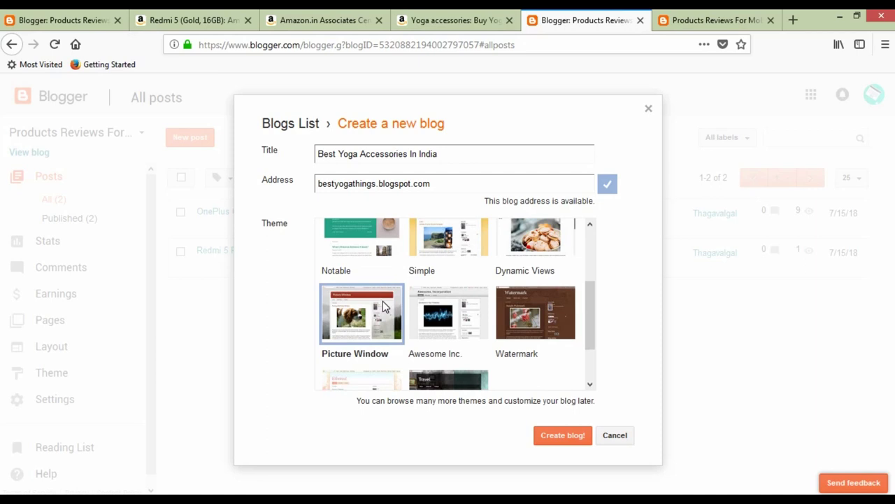
{"action": "scroll", "coordinate": [383, 306], "scroll_direction": "up", "scroll_amount": 2}
{"action": "scroll", "coordinate": [382, 306], "scroll_direction": "down", "scroll_amount": 1}
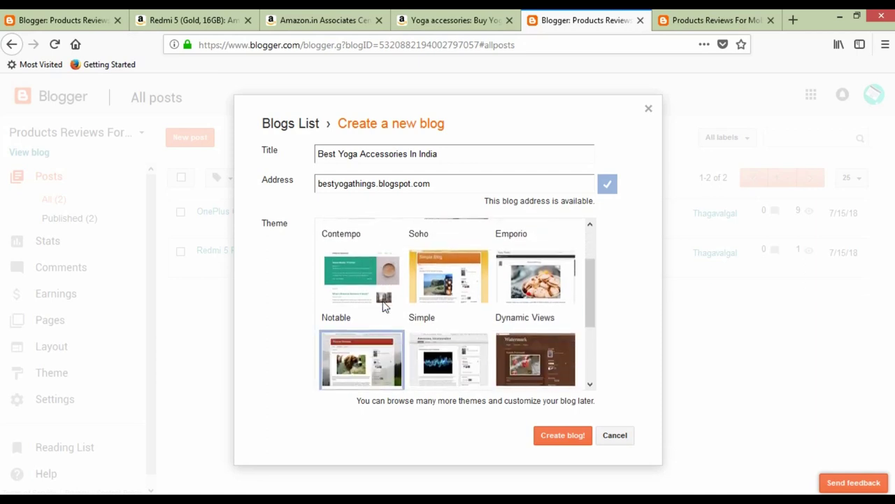
{"action": "scroll", "coordinate": [383, 305], "scroll_direction": "down", "scroll_amount": 1}
{"action": "left_click", "coordinate": [577, 443]}
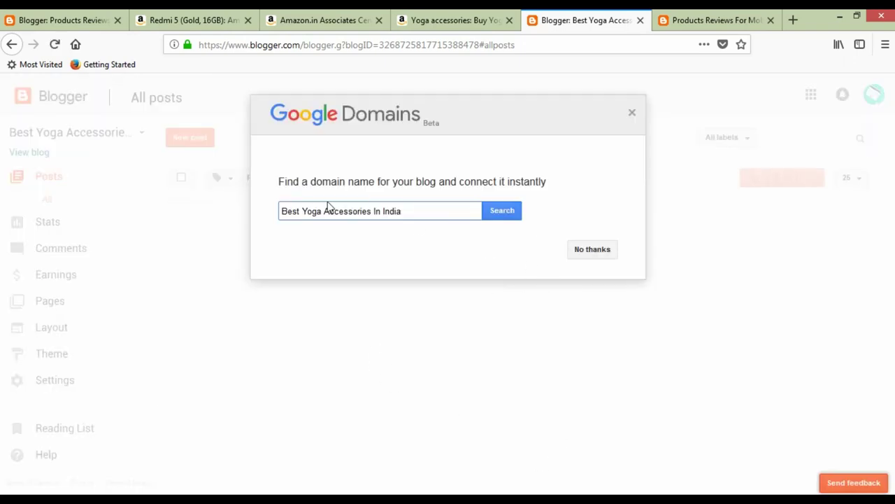
Decline the domain offer and open bestyogathings.blogspot.com in a new tab, closing the old blog tab.
{"action": "left_click", "coordinate": [595, 254]}
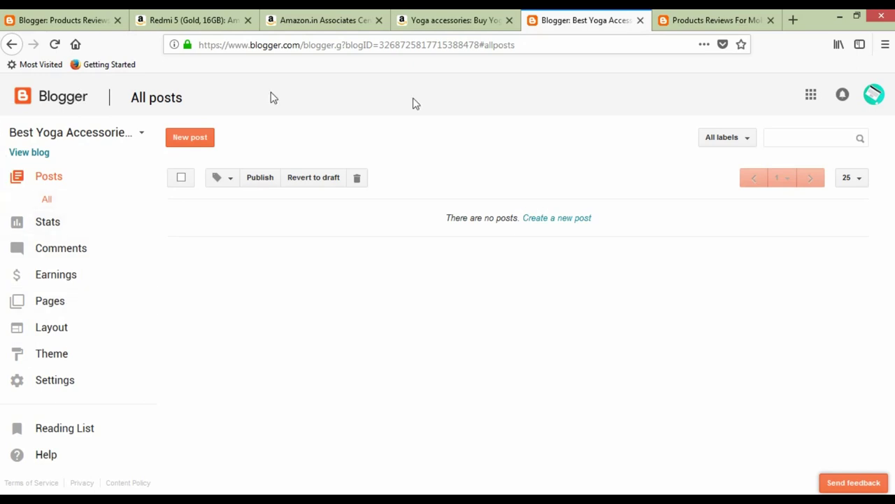
{"action": "right_click", "coordinate": [38, 152]}
{"action": "left_click", "coordinate": [53, 160]}
{"action": "left_click", "coordinate": [592, 21]}
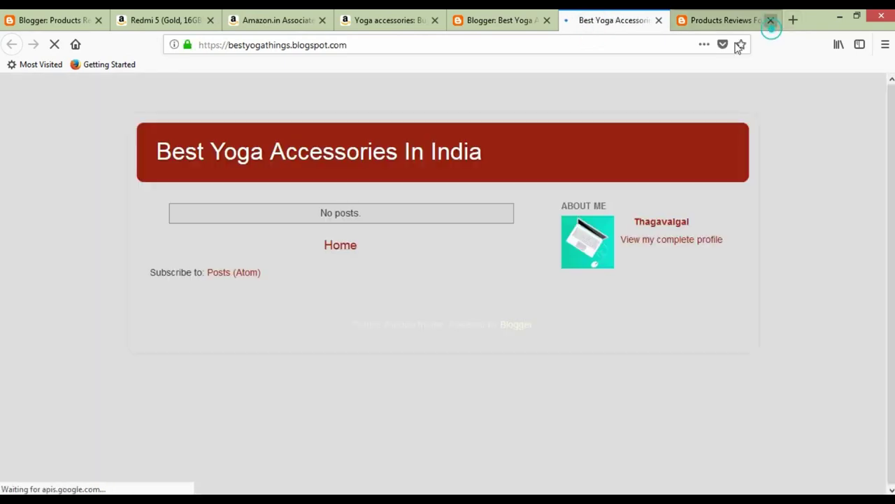
{"action": "left_click", "coordinate": [771, 20]}
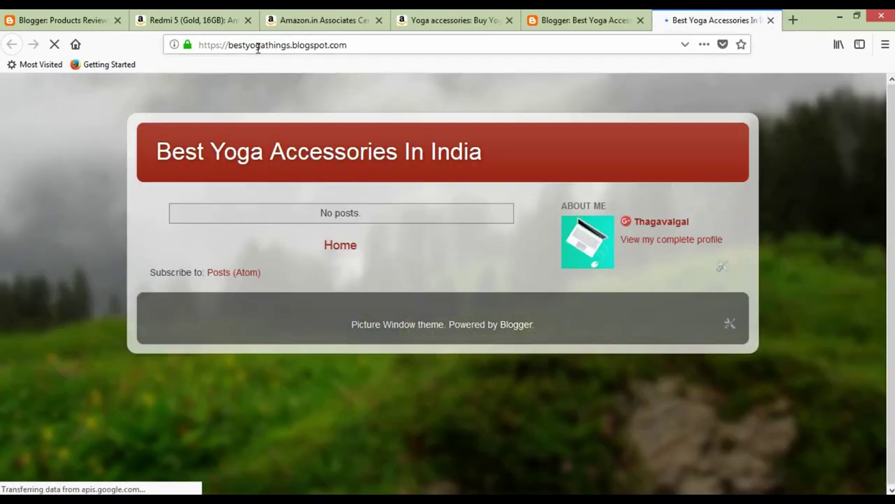
{"action": "left_click", "coordinate": [366, 44]}
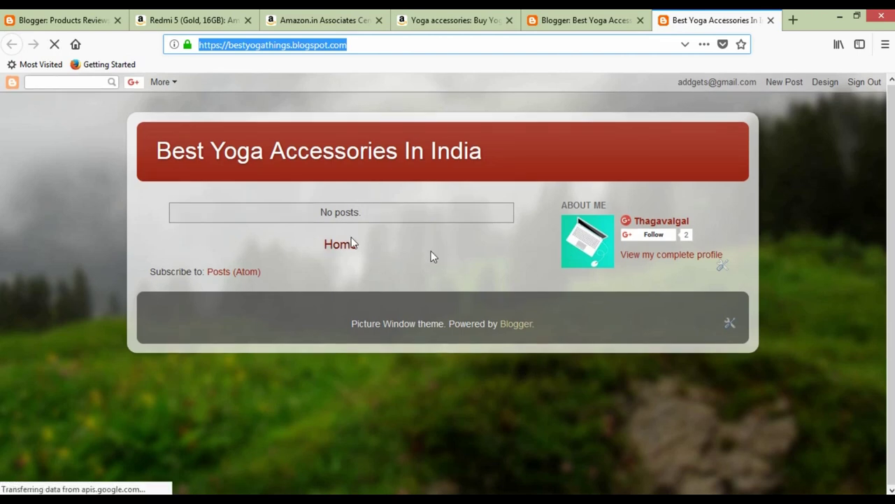
{"action": "left_click", "coordinate": [584, 21]}
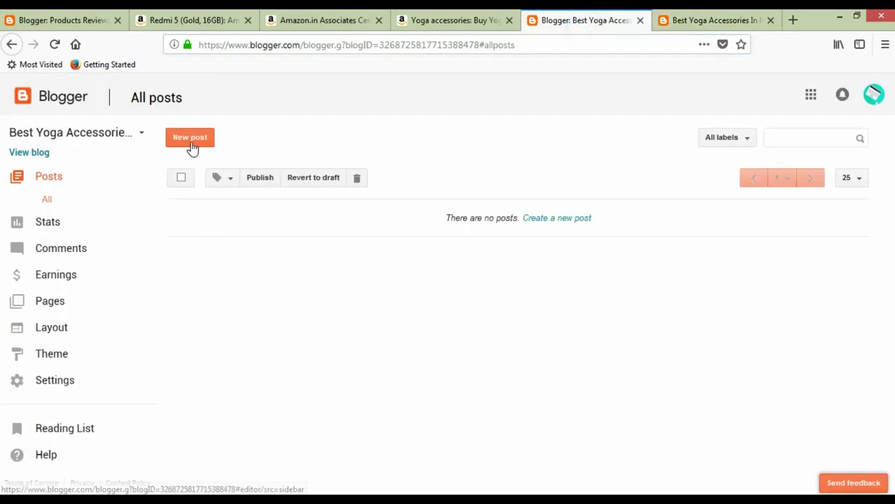
Open the Strauss Yoga Mat bestseller in a new Amazon.in tab and review its product page.
{"action": "left_click", "coordinate": [448, 21]}
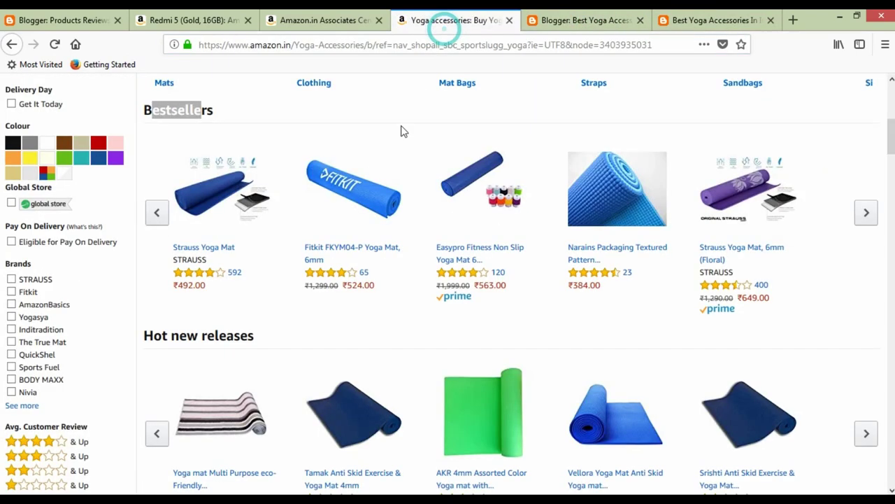
{"action": "right_click", "coordinate": [223, 255]}
{"action": "left_click", "coordinate": [231, 261]}
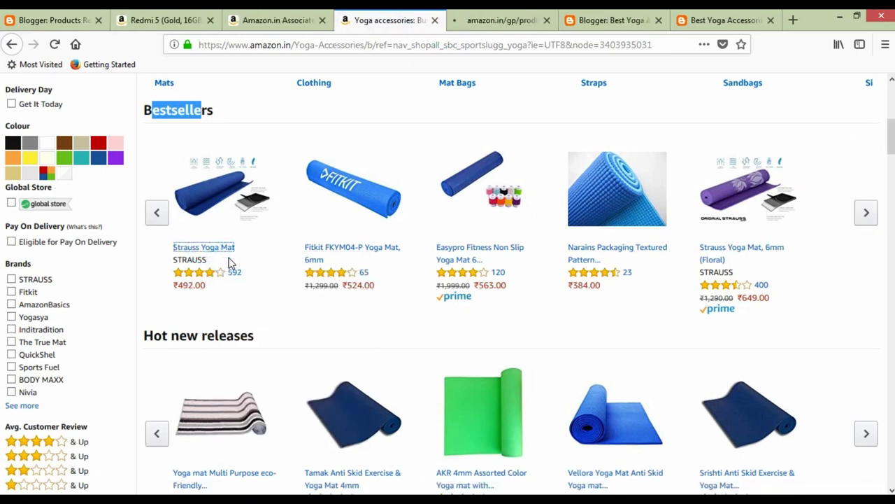
{"action": "left_click", "coordinate": [493, 19]}
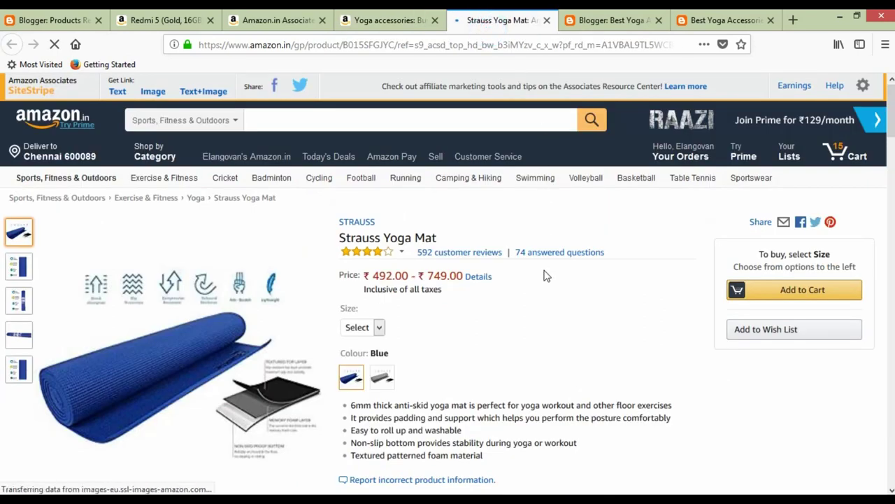
{"action": "scroll", "coordinate": [545, 273], "scroll_direction": "down", "scroll_amount": 2}
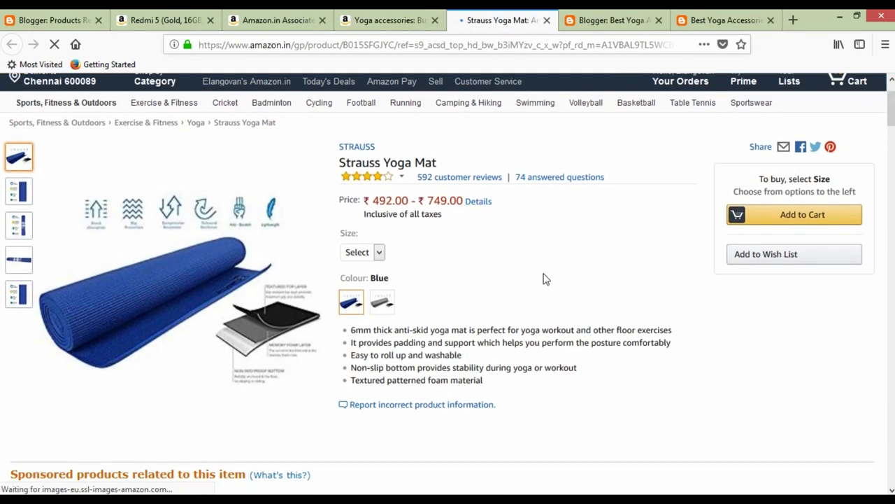
{"action": "left_click", "coordinate": [616, 19]}
{"action": "left_click", "coordinate": [511, 19]}
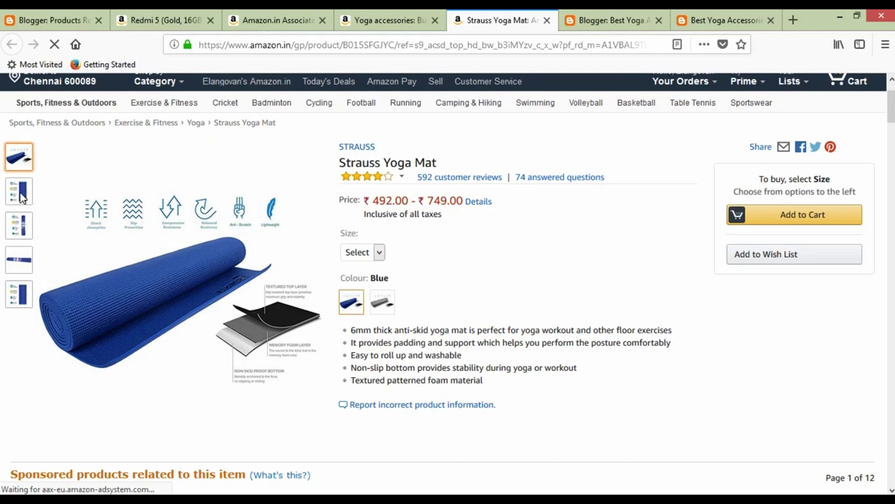
{"action": "left_click", "coordinate": [589, 18]}
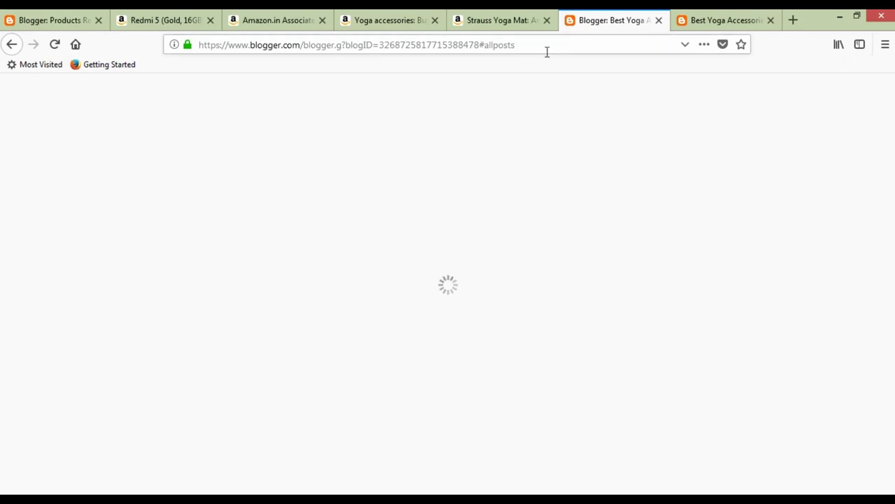
{"action": "left_click", "coordinate": [501, 21]}
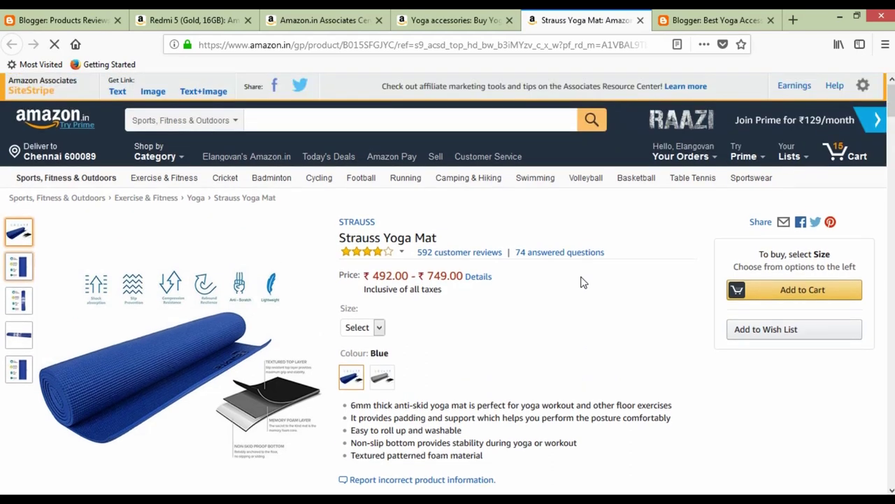
{"action": "scroll", "coordinate": [583, 281], "scroll_direction": "down", "scroll_amount": 3}
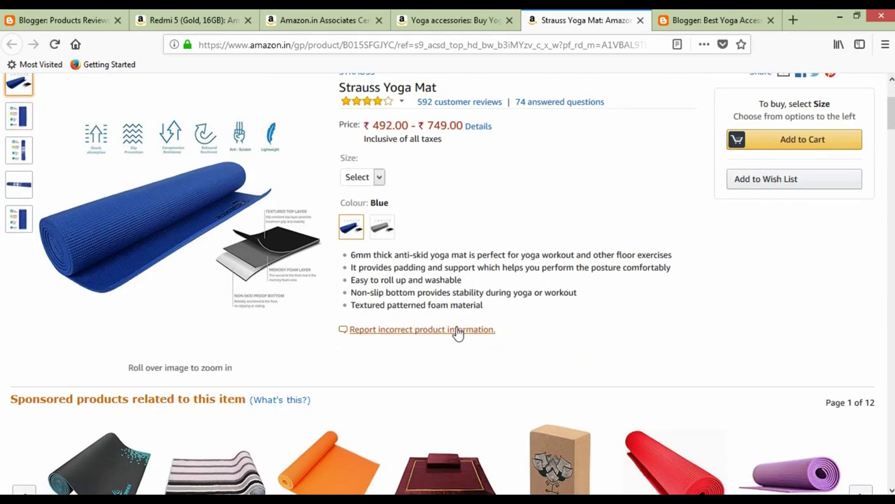
{"action": "left_click", "coordinate": [710, 21]}
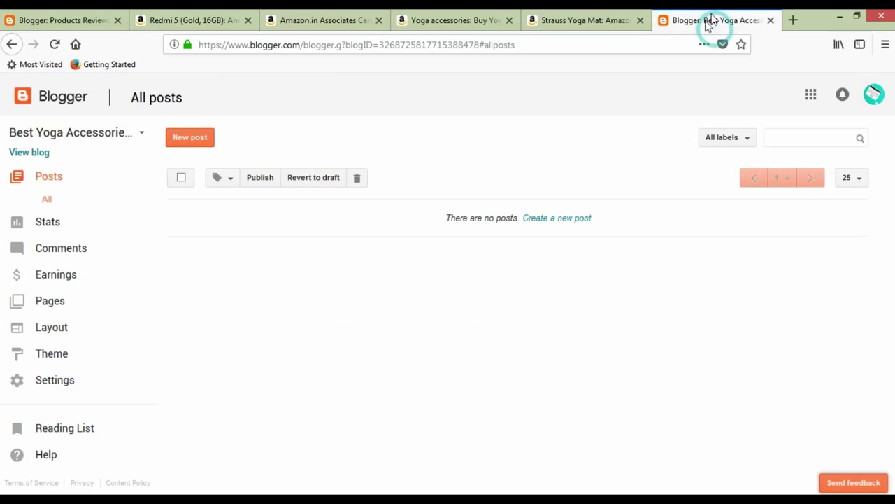
Select and copy the Strauss Yoga Mat product title on Amazon.
{"action": "left_click", "coordinate": [588, 21]}
{"action": "scroll", "coordinate": [391, 245], "scroll_direction": "up", "scroll_amount": 5}
{"action": "left_click_drag", "start_coordinate": [341, 236], "coordinate": [445, 237]}
{"action": "key", "text": "ctrl+c"}
{"action": "key", "text": "ctrl+Tab"}
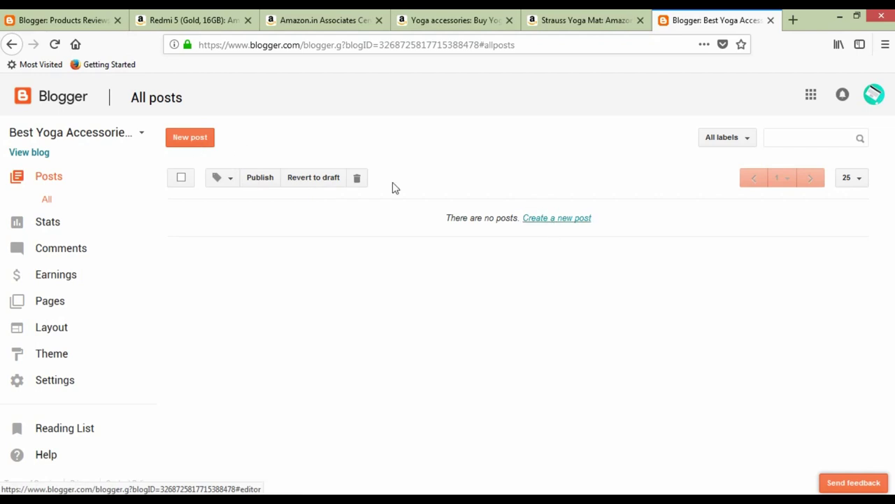
Start a new post and look over its HTML view and permalink settings.
{"action": "left_click", "coordinate": [201, 139]}
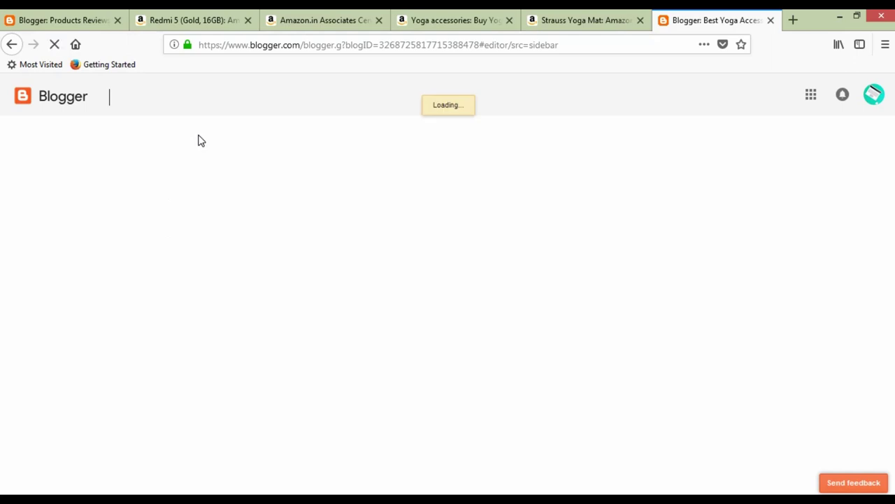
{"action": "left_click", "coordinate": [199, 132]}
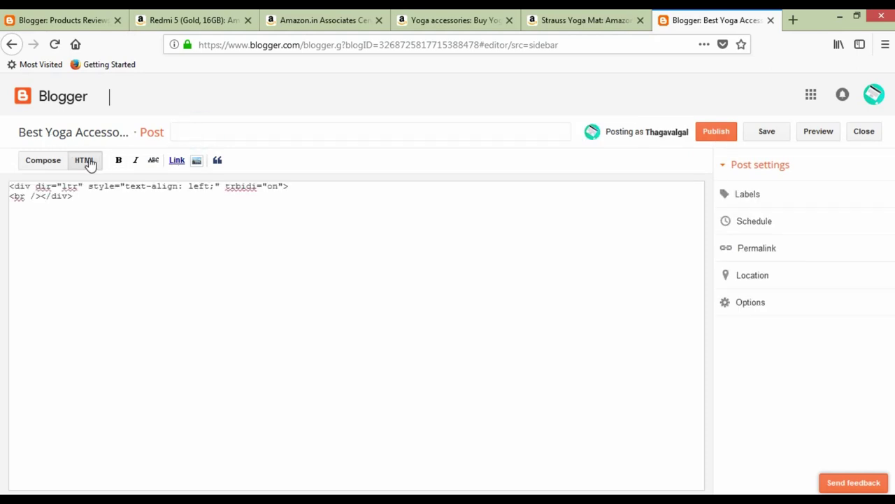
{"action": "left_click", "coordinate": [48, 166]}
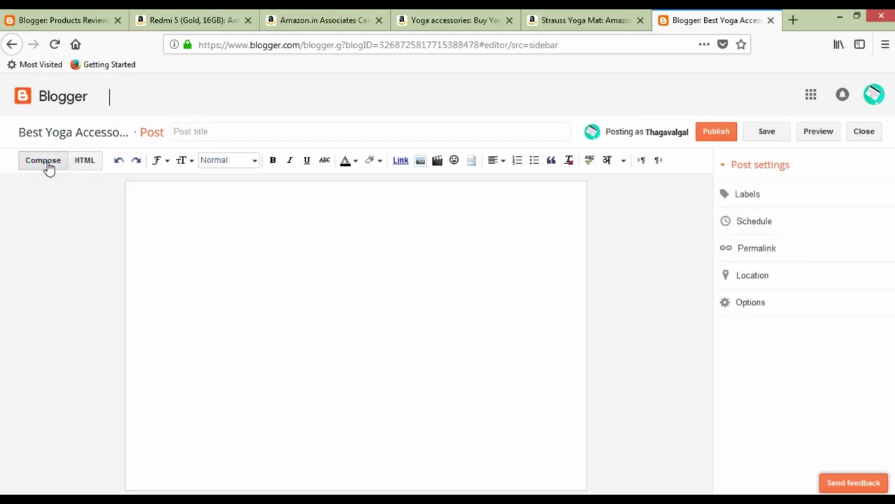
{"action": "left_click", "coordinate": [84, 162]}
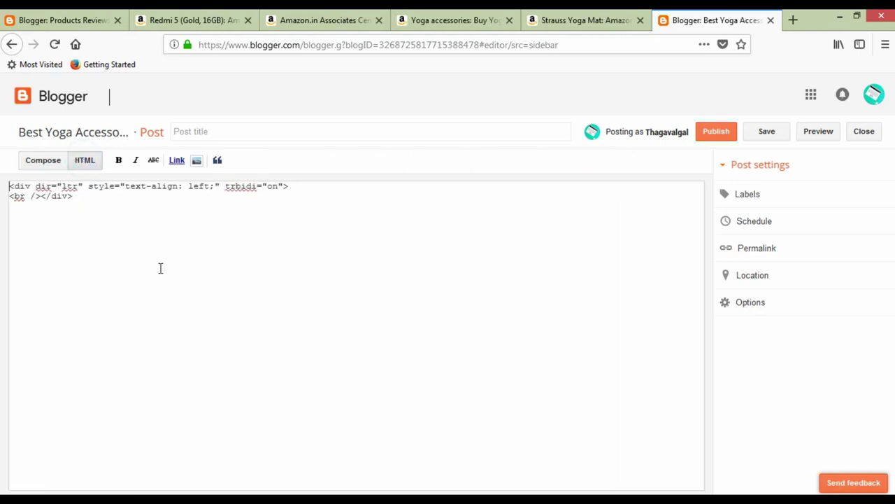
{"action": "left_click", "coordinate": [757, 248]}
{"action": "left_click", "coordinate": [46, 161]}
{"action": "left_click", "coordinate": [665, 270]}
{"action": "left_click", "coordinate": [174, 234]}
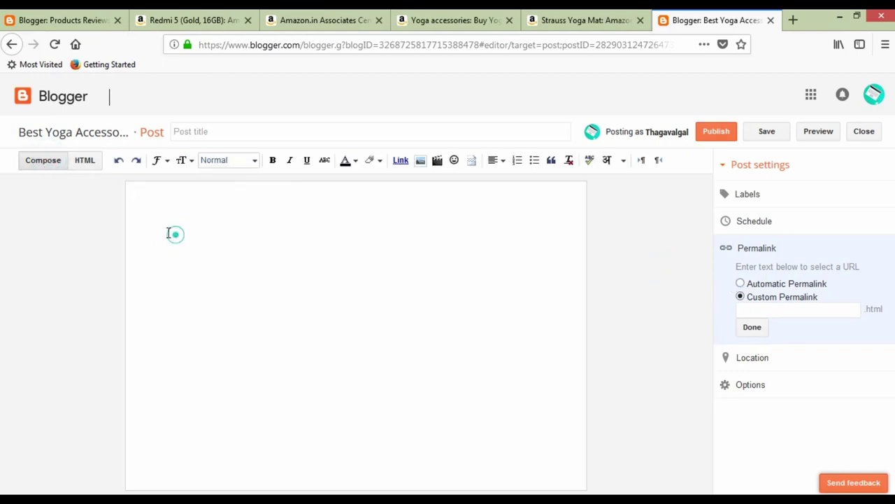
{"action": "left_click", "coordinate": [195, 133]}
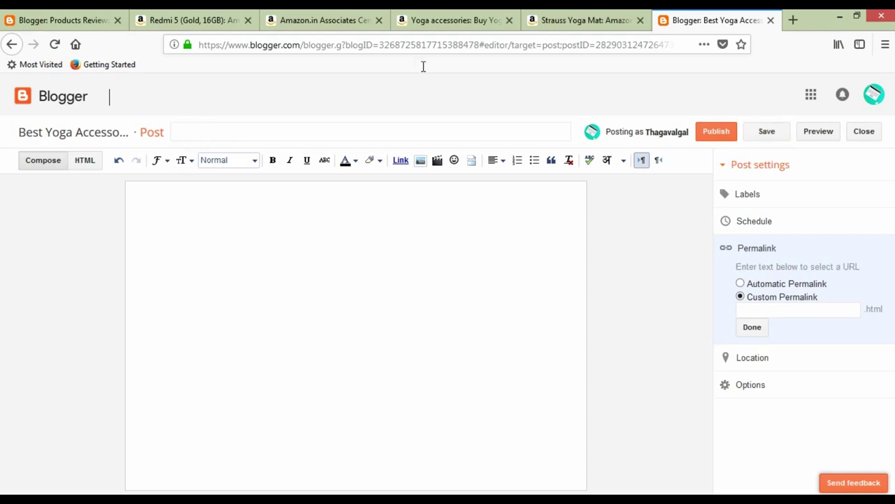
Paste the product name as the post title and replace 'Strauss' with 'Best Quality'.
{"action": "left_click", "coordinate": [596, 20]}
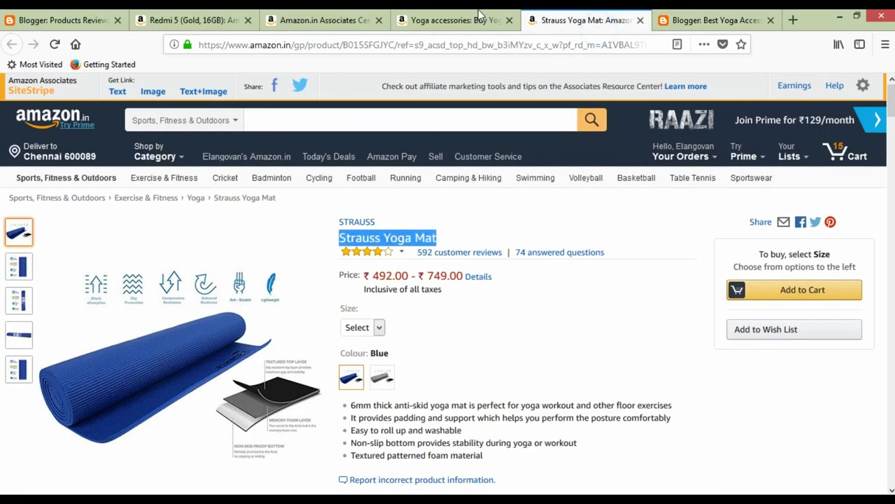
{"action": "left_click", "coordinate": [478, 20]}
{"action": "left_click", "coordinate": [593, 26]}
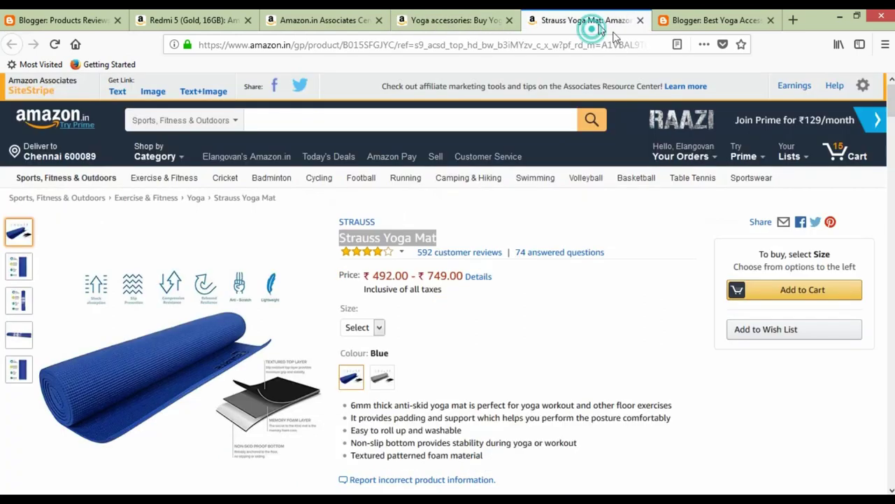
{"action": "left_click", "coordinate": [673, 25]}
{"action": "key", "text": "ctrl+v"}
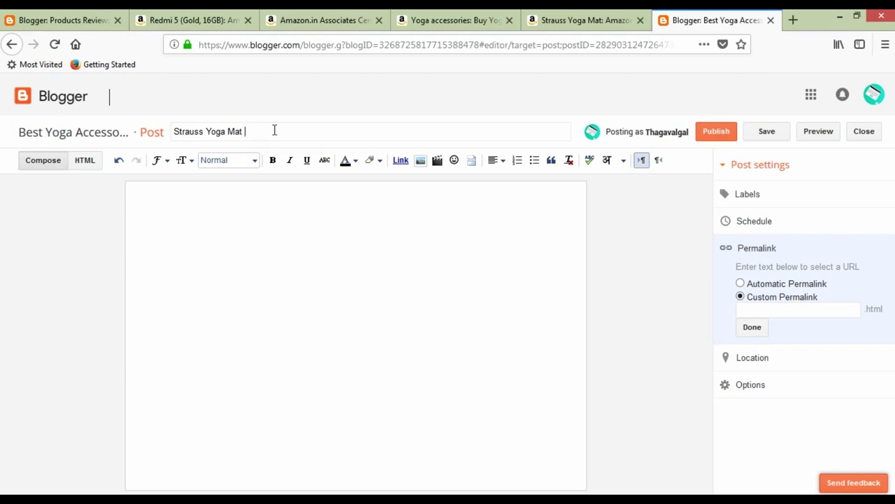
{"action": "double_click", "coordinate": [201, 131]}
{"action": "key", "text": "BackSpace"}
{"action": "type", "text": "Best Quality"}
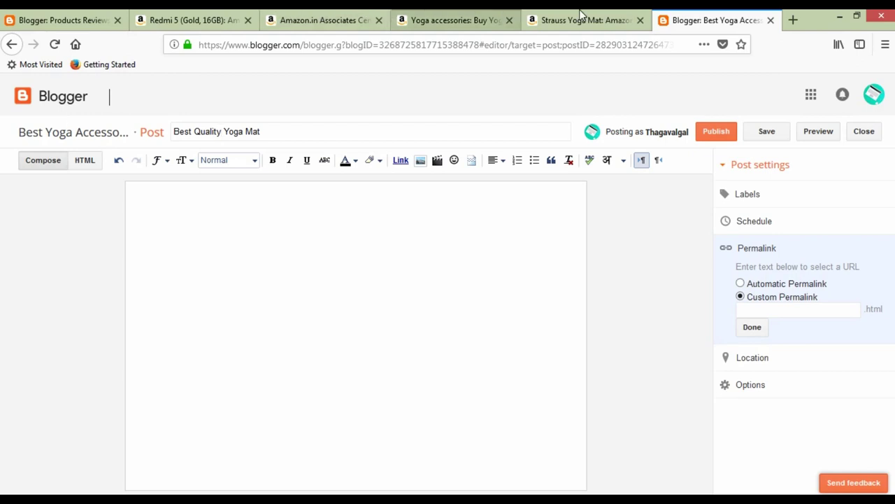
Scroll the Strauss Yoga Mat page and open its enlarged product image viewer.
{"action": "left_click", "coordinate": [584, 19]}
{"action": "scroll", "coordinate": [456, 326], "scroll_direction": "down", "scroll_amount": 1}
{"action": "scroll", "coordinate": [456, 325], "scroll_direction": "down", "scroll_amount": 8}
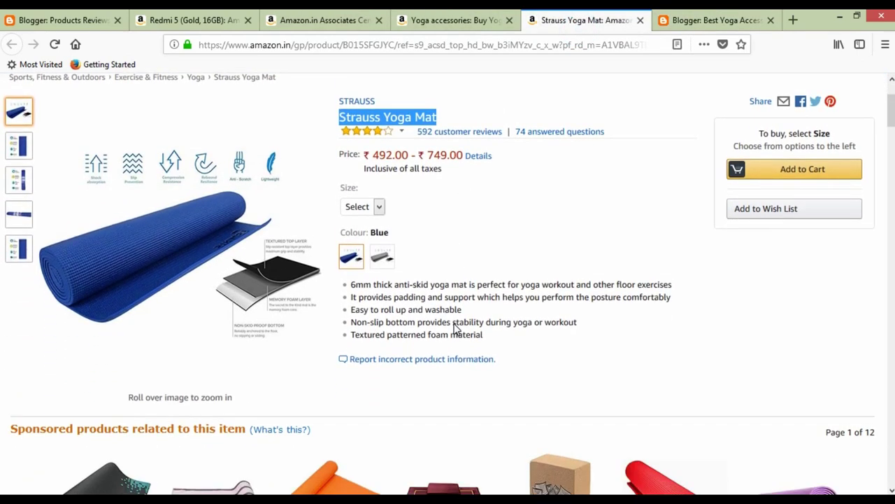
{"action": "scroll", "coordinate": [451, 353], "scroll_direction": "down", "scroll_amount": 4}
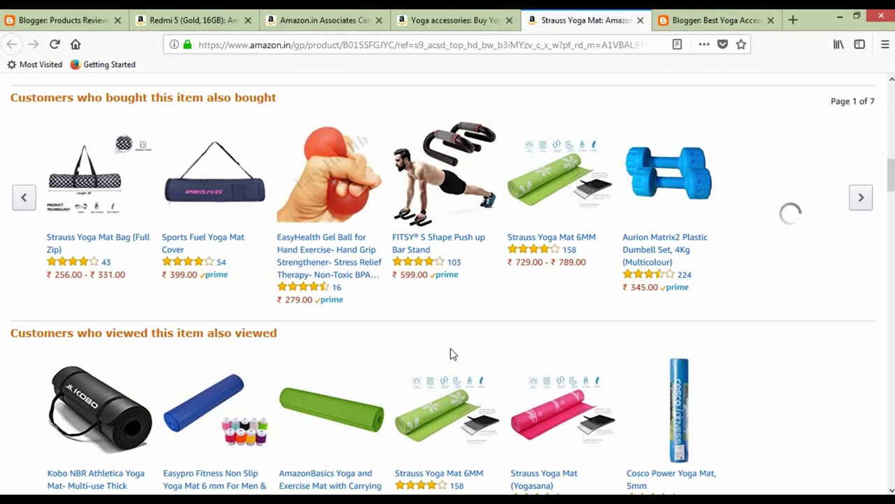
{"action": "scroll", "coordinate": [451, 353], "scroll_direction": "up", "scroll_amount": 15}
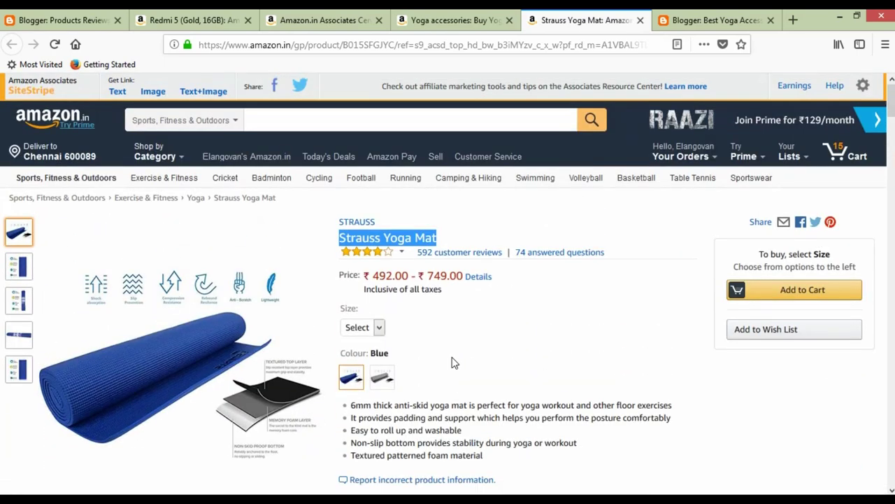
{"action": "scroll", "coordinate": [451, 364], "scroll_direction": "down", "scroll_amount": 2}
{"action": "left_click_drag", "start_coordinate": [351, 329], "coordinate": [504, 381]}
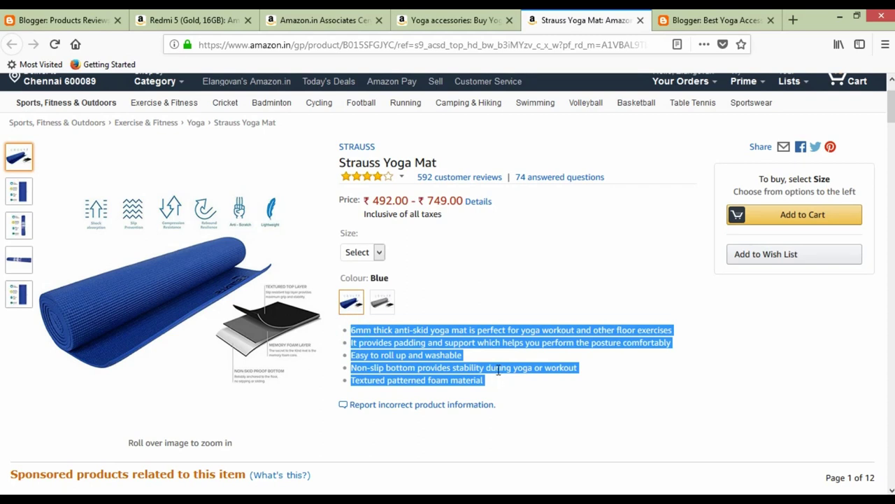
{"action": "left_click", "coordinate": [498, 370]}
{"action": "right_click", "coordinate": [168, 267]}
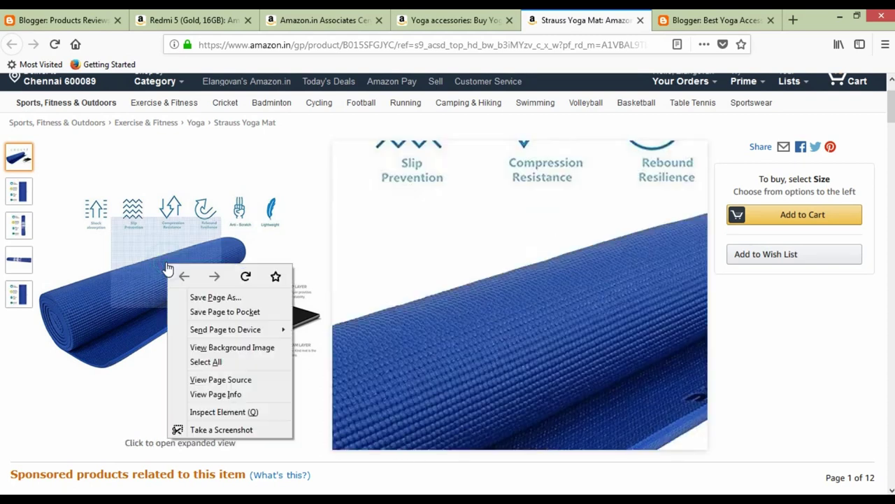
{"action": "left_click", "coordinate": [121, 250]}
{"action": "left_click", "coordinate": [122, 250]}
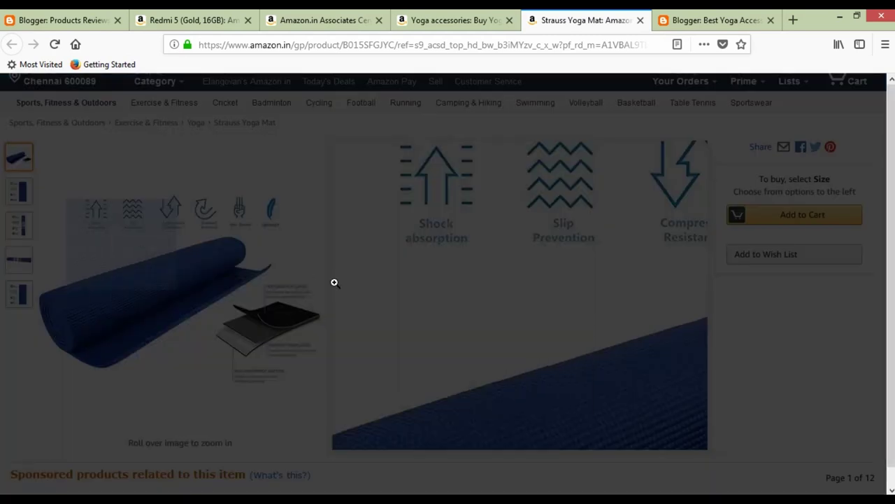
Copy the image location of the mat's dimensions-and-features picture.
{"action": "left_click", "coordinate": [713, 210]}
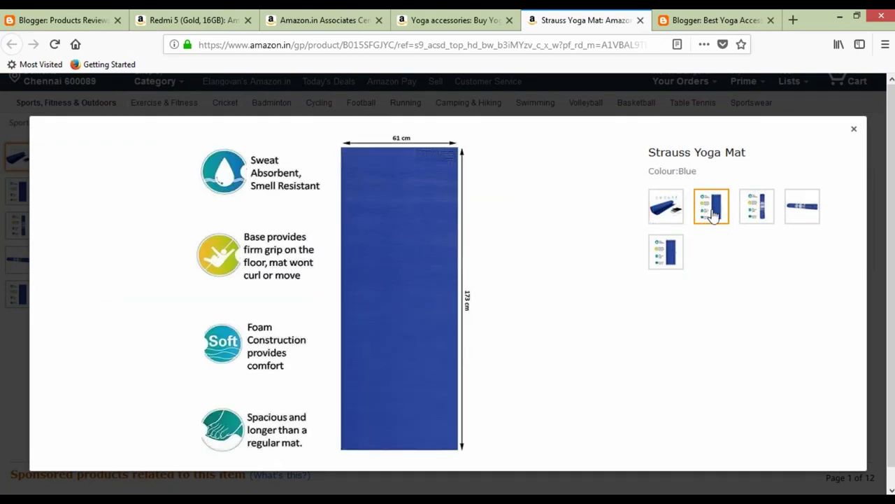
{"action": "right_click", "coordinate": [330, 257]}
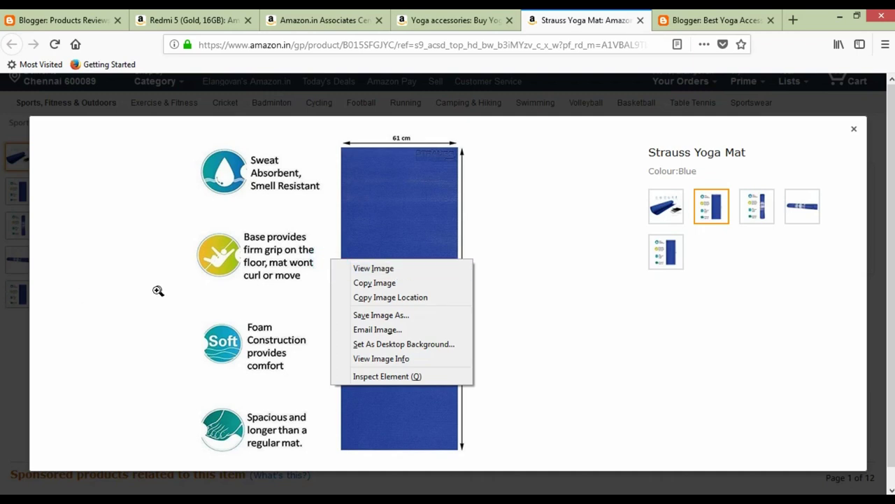
{"action": "right_click", "coordinate": [200, 249]}
{"action": "right_click", "coordinate": [201, 248]}
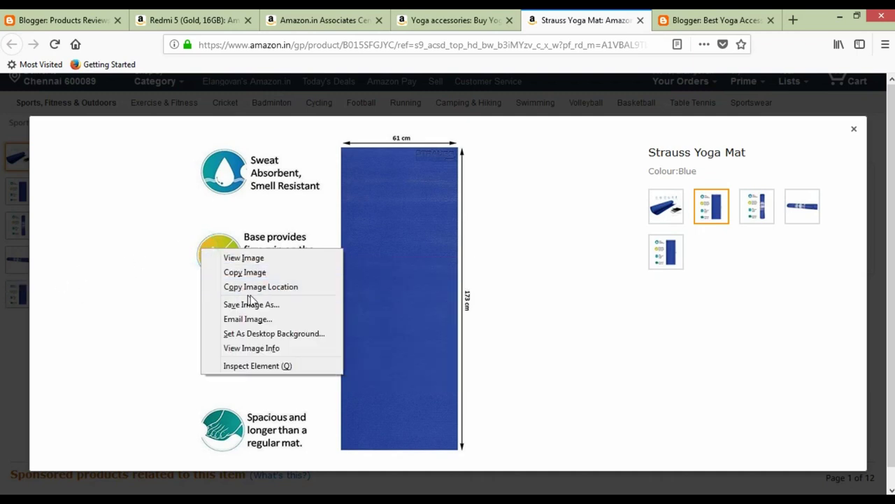
{"action": "left_click", "coordinate": [318, 294]}
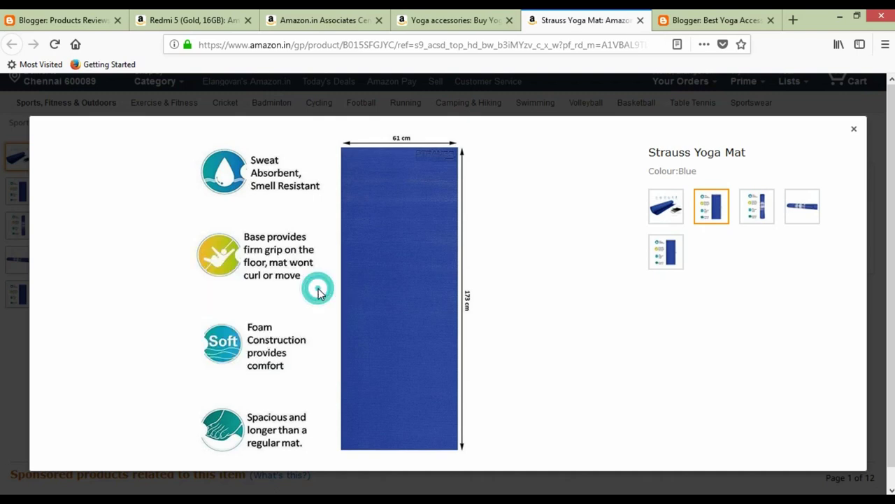
{"action": "left_click", "coordinate": [692, 21]}
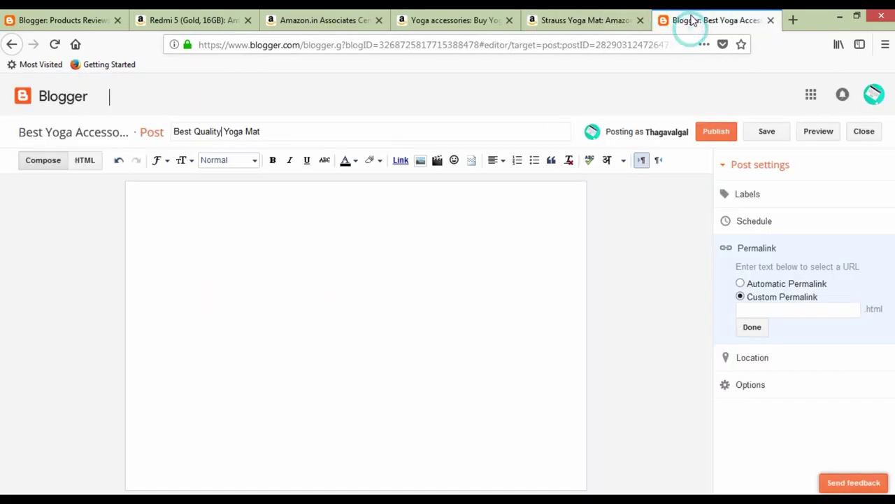
Insert the copied features image into the post body from its URL.
{"action": "left_click", "coordinate": [325, 250]}
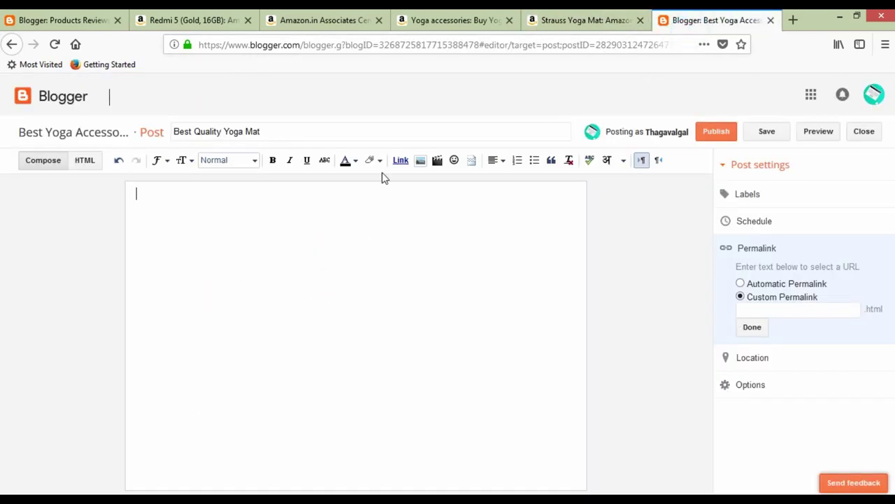
{"action": "left_click", "coordinate": [420, 161]}
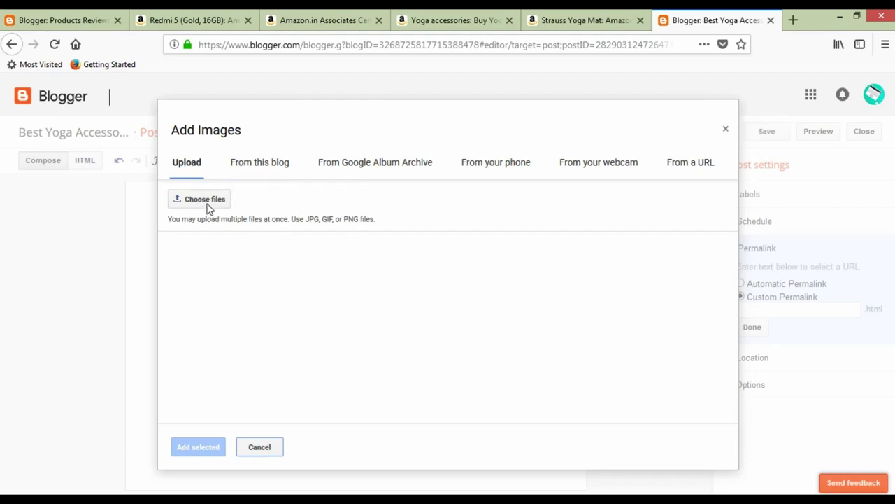
{"action": "left_click", "coordinate": [687, 165]}
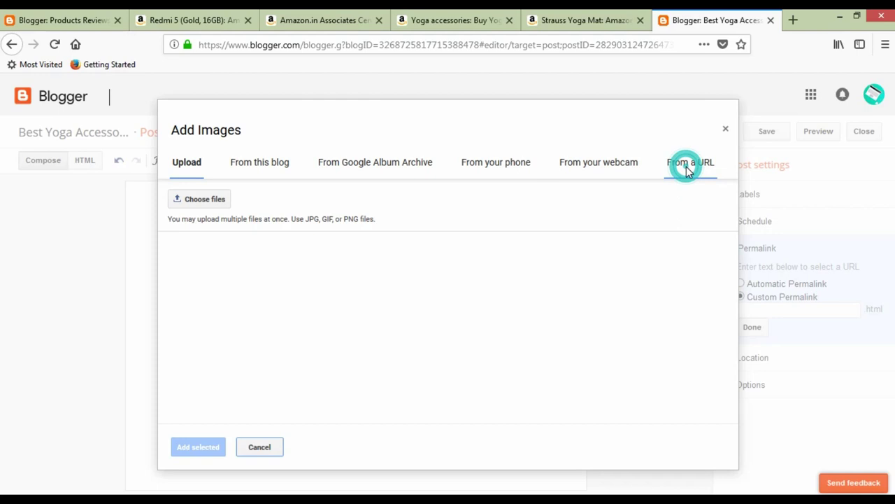
{"action": "key", "text": "alt"}
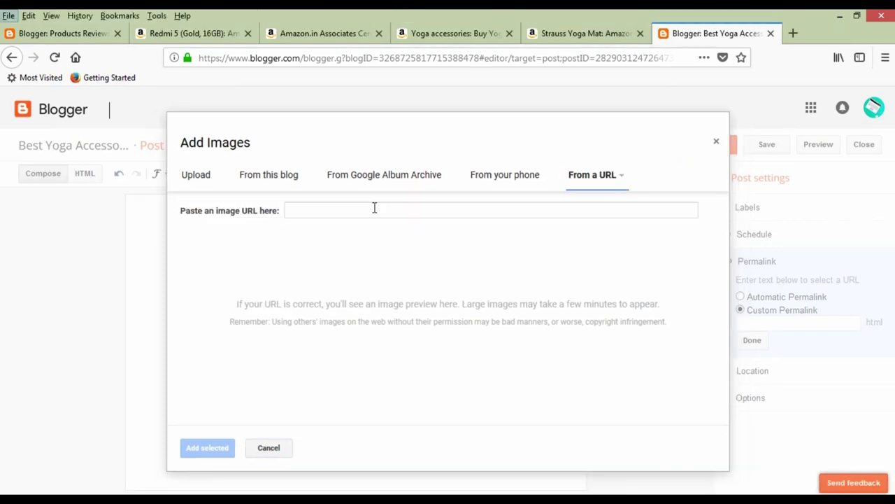
{"action": "left_click", "coordinate": [374, 211]}
{"action": "left_click", "coordinate": [354, 198]}
{"action": "key", "text": "ctrl+v"}
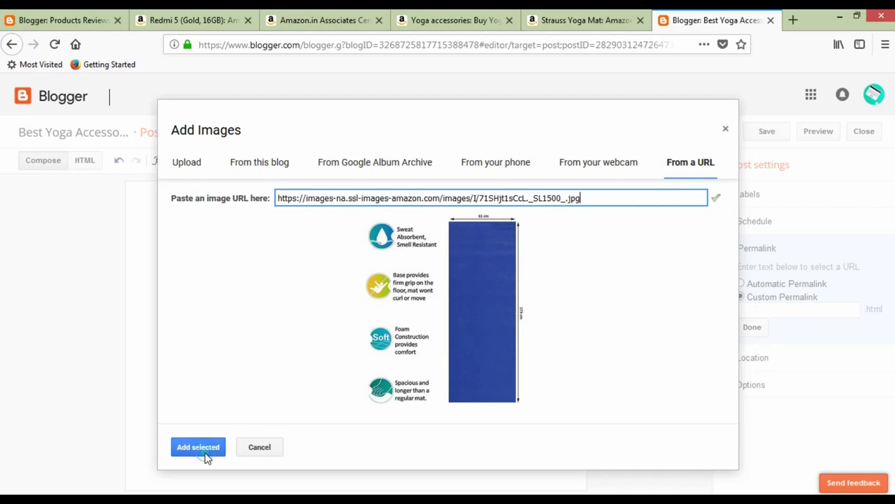
{"action": "left_click", "coordinate": [202, 452]}
Resize the inserted mat image to Large.
{"action": "left_click", "coordinate": [341, 343]}
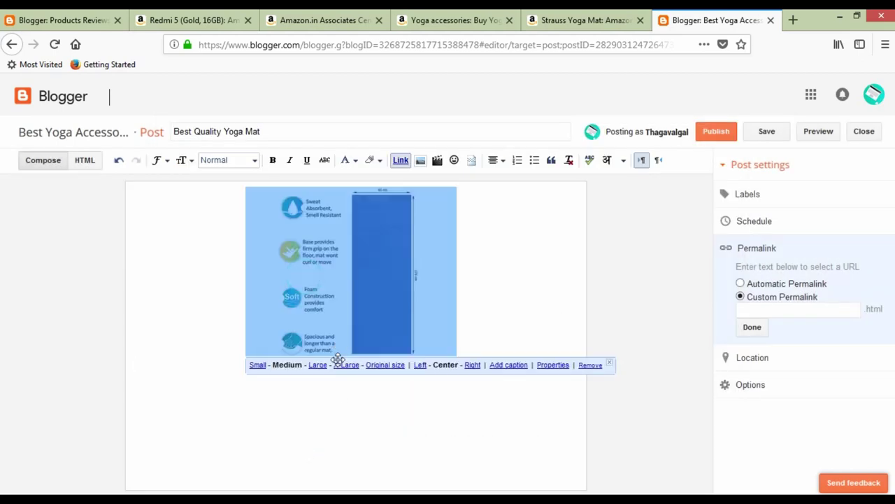
{"action": "left_click", "coordinate": [318, 366]}
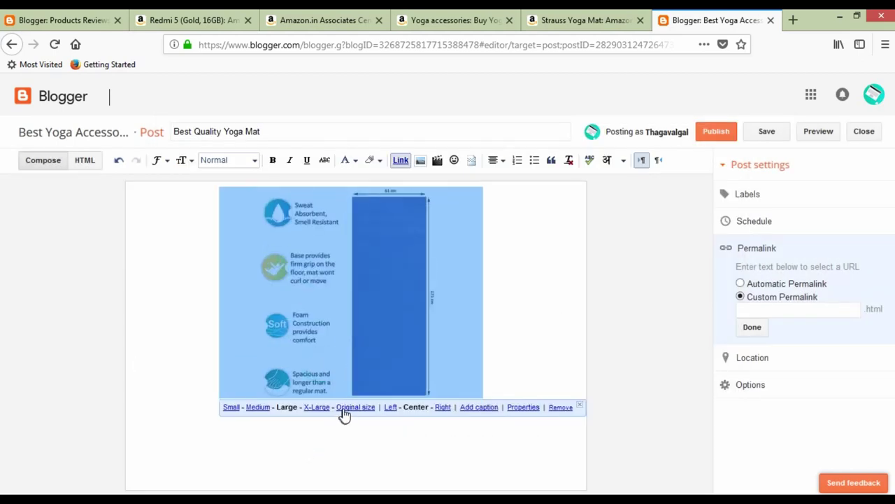
{"action": "left_click", "coordinate": [317, 407]}
{"action": "scroll", "coordinate": [340, 386], "scroll_direction": "down", "scroll_amount": 2}
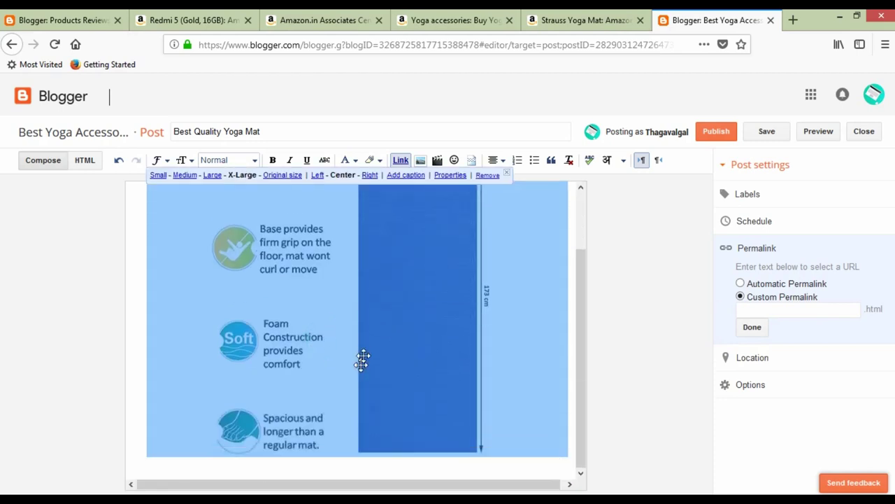
{"action": "left_click", "coordinate": [212, 466]}
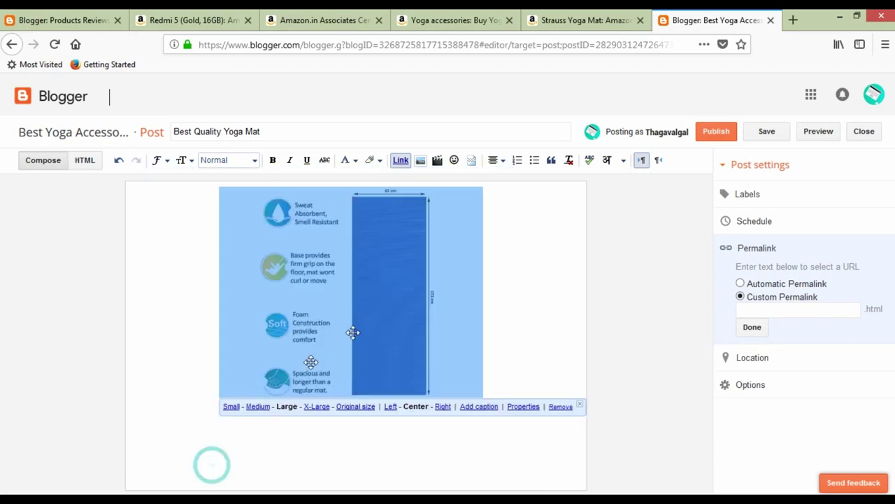
{"action": "left_click", "coordinate": [509, 391]}
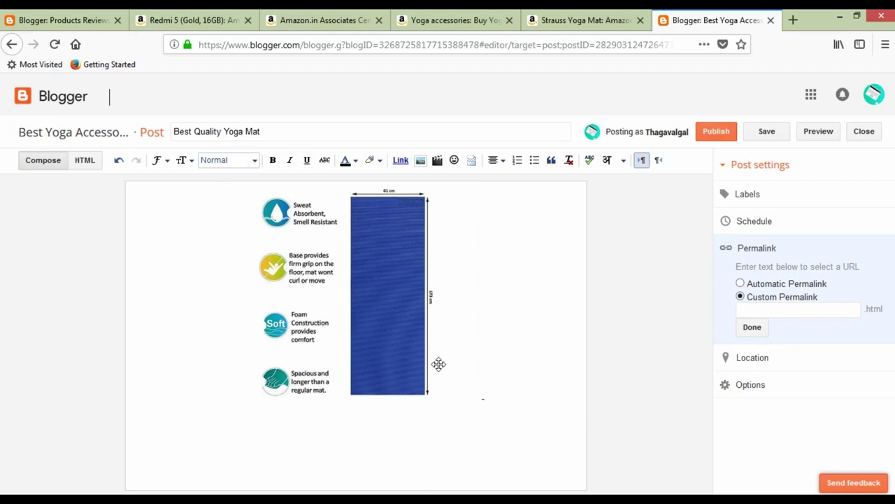
{"action": "left_click", "coordinate": [544, 20]}
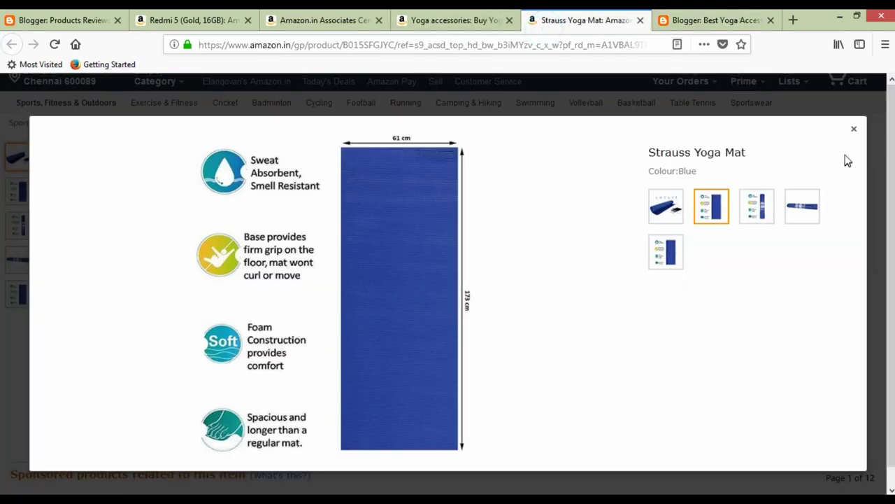
Copy the five Strauss mat feature bullets from Amazon and paste them beneath the post's image.
{"action": "left_click", "coordinate": [851, 125]}
{"action": "left_click_drag", "start_coordinate": [353, 329], "coordinate": [507, 383]}
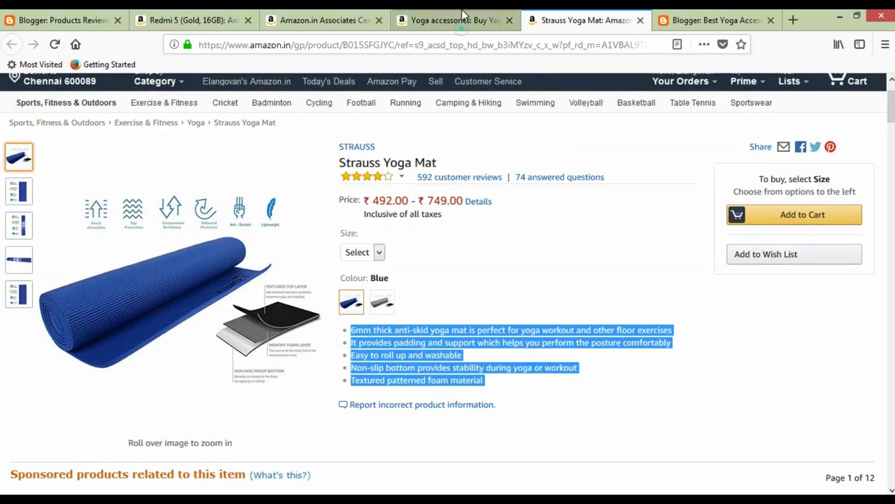
{"action": "left_click", "coordinate": [462, 17]}
{"action": "left_click", "coordinate": [693, 21]}
{"action": "key", "text": "ctrl+v"}
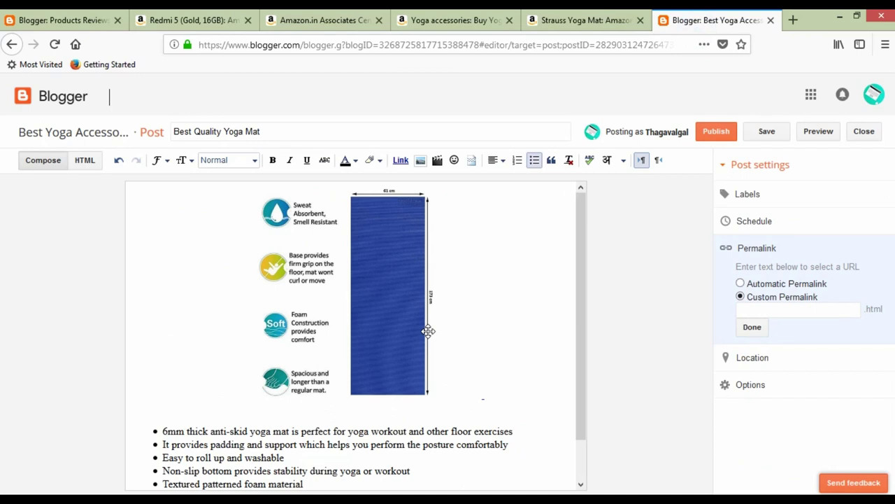
{"action": "scroll", "coordinate": [480, 452], "scroll_direction": "down", "scroll_amount": 1}
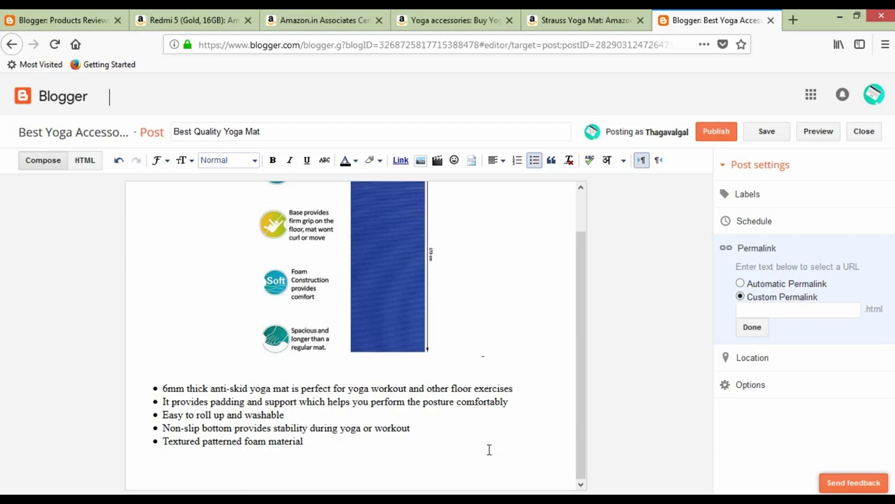
{"action": "scroll", "coordinate": [324, 304], "scroll_direction": "up", "scroll_amount": 1}
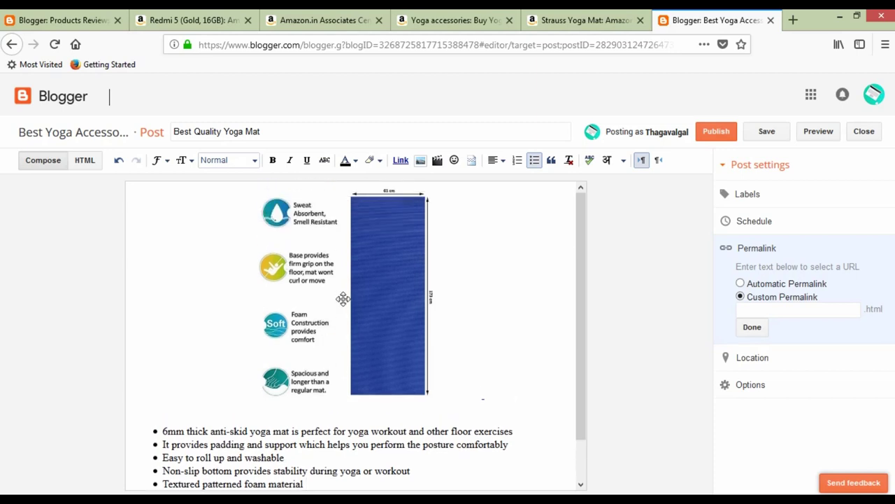
{"action": "left_click", "coordinate": [549, 21]}
{"action": "scroll", "coordinate": [289, 216], "scroll_direction": "up", "scroll_amount": 2}
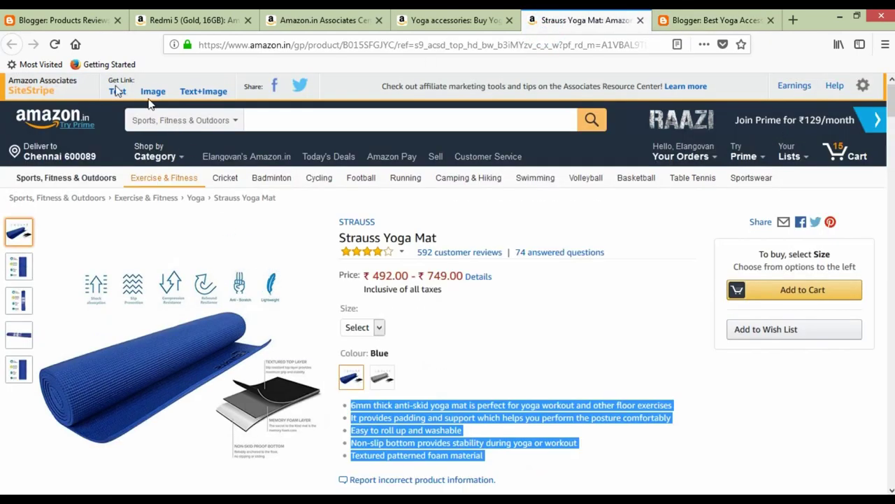
Generate and copy the Strauss Yoga Mat's SiteStripe Text+Image widget HTML code.
{"action": "left_click", "coordinate": [200, 95]}
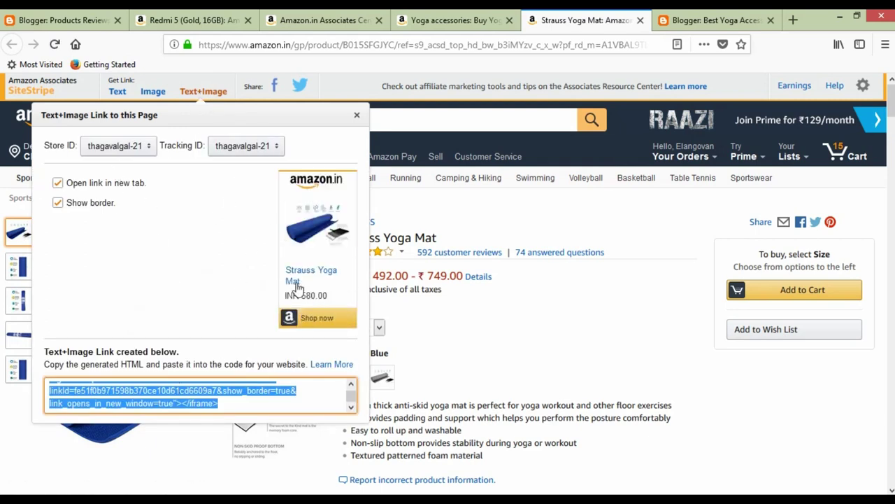
{"action": "left_click", "coordinate": [249, 402]}
{"action": "left_click", "coordinate": [714, 20]}
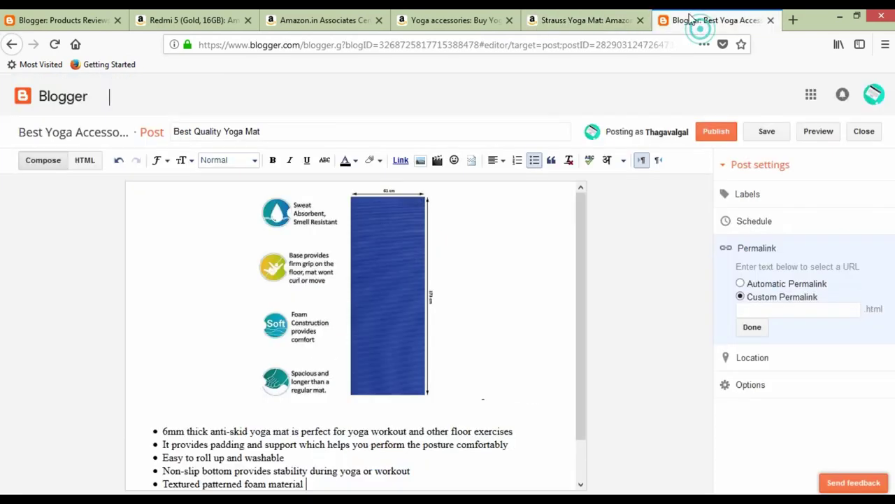
In the post's HTML view, paste the Amazon widget iframe code on a new last line.
{"action": "scroll", "coordinate": [335, 305], "scroll_direction": "down", "scroll_amount": 1}
{"action": "scroll", "coordinate": [336, 305], "scroll_direction": "down", "scroll_amount": 1}
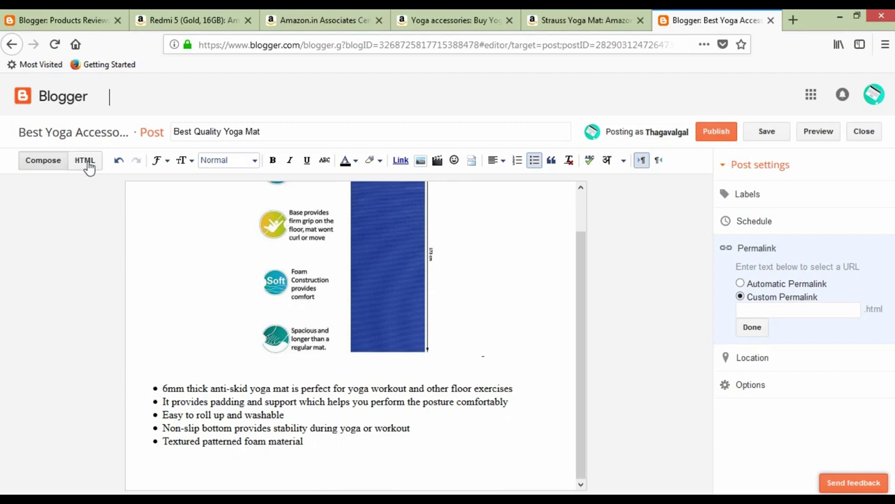
{"action": "left_click", "coordinate": [85, 161]}
{"action": "scroll", "coordinate": [376, 414], "scroll_direction": "down", "scroll_amount": 1}
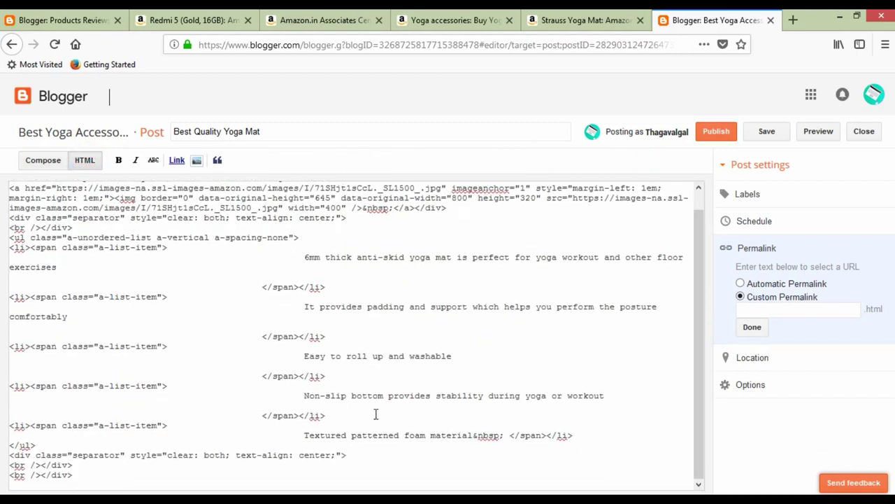
{"action": "left_click", "coordinate": [100, 465]}
{"action": "left_click", "coordinate": [96, 474]}
{"action": "key", "text": "Return"}
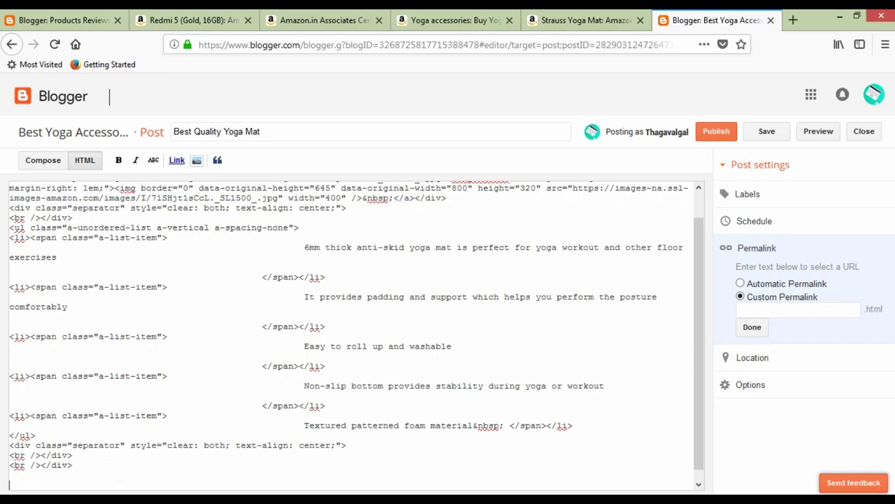
{"action": "type", "text": "<iframe style=\"width:120px;height:240px;\" marginwidth=\"0\" marginheight=\"0\" scrolling=\"no\" frameborder=\"0\" src=\"//ws-in.amazon-adsystem.com/widgets/q?ServiceVersion=20070822&OneJS=1&Operation=GetAdHtml&MarketPlace=IN&source=ss&ref=as_ss_li_til&ad_type=product_link&tracking_id=thagavalgal-21&marketplace=amazon&region=IN&placement=B014PIGQ7S&asins=B014PIGQ7S&linkId=fe51f0b971598b370ce10d61cd6609a7&show_border=true&link_opens_in_new_window=true\"></iframe>"}
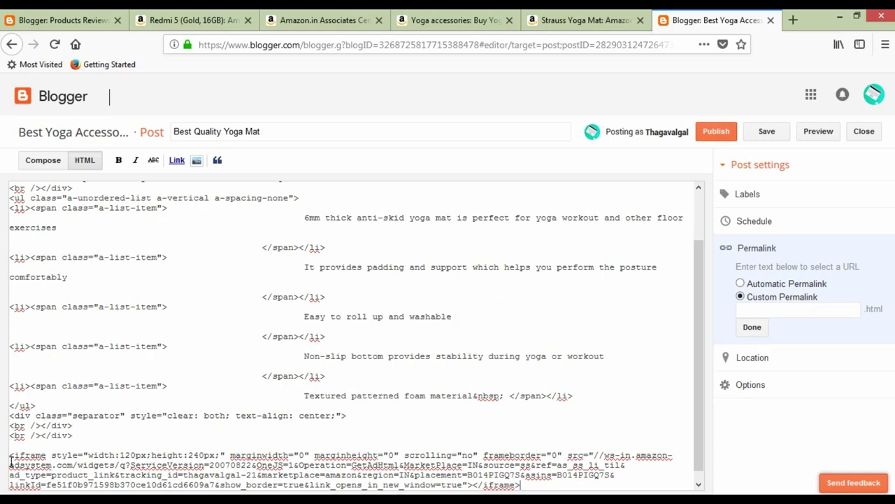
Wrap the pasted widget iframe in <center></center> tags.
{"action": "left_click", "coordinate": [19, 459]}
{"action": "type", "text": "<"}
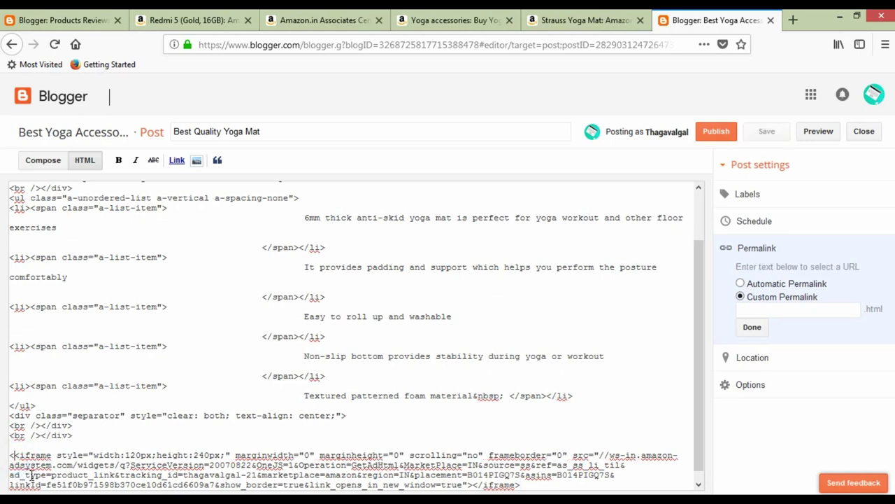
{"action": "type", "text": "center>"}
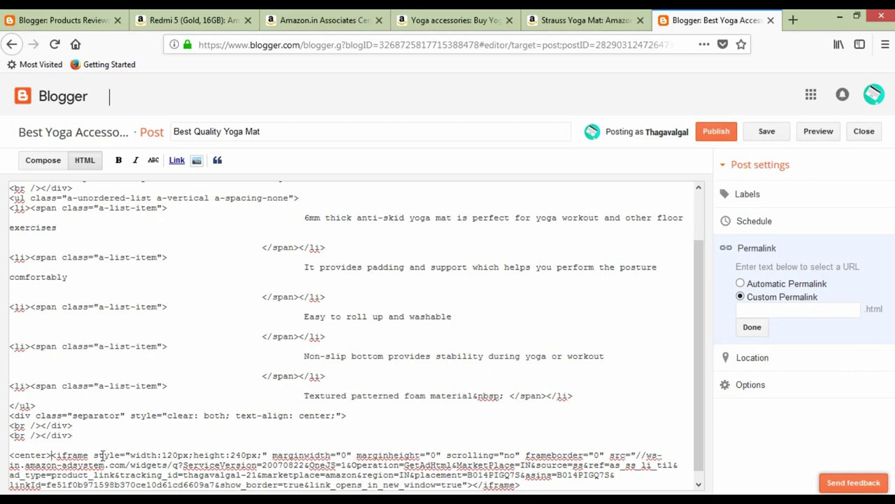
{"action": "scroll", "coordinate": [104, 441], "scroll_direction": "down", "scroll_amount": 1}
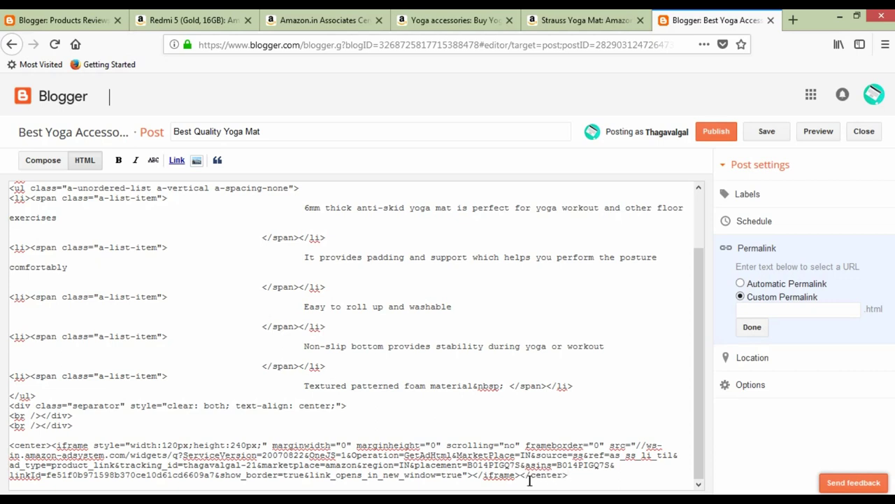
{"action": "left_click_drag", "start_coordinate": [53, 445], "coordinate": [6, 445]}
{"action": "left_click", "coordinate": [12, 446]}
{"action": "left_click", "coordinate": [522, 474]}
{"action": "left_click", "coordinate": [578, 479]}
{"action": "left_click", "coordinate": [44, 162]}
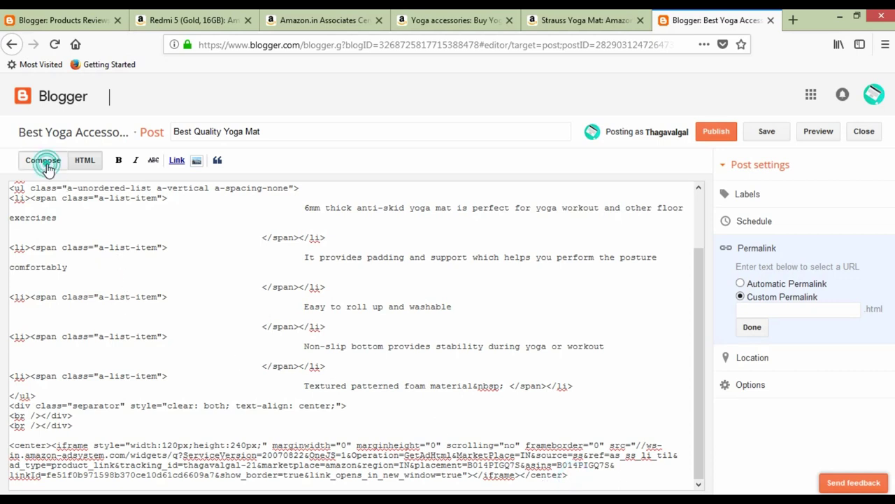
Scroll through the post to check the centred Strauss Yoga Mat widget at INR 580.00.
{"action": "scroll", "coordinate": [396, 377], "scroll_direction": "down", "scroll_amount": 1}
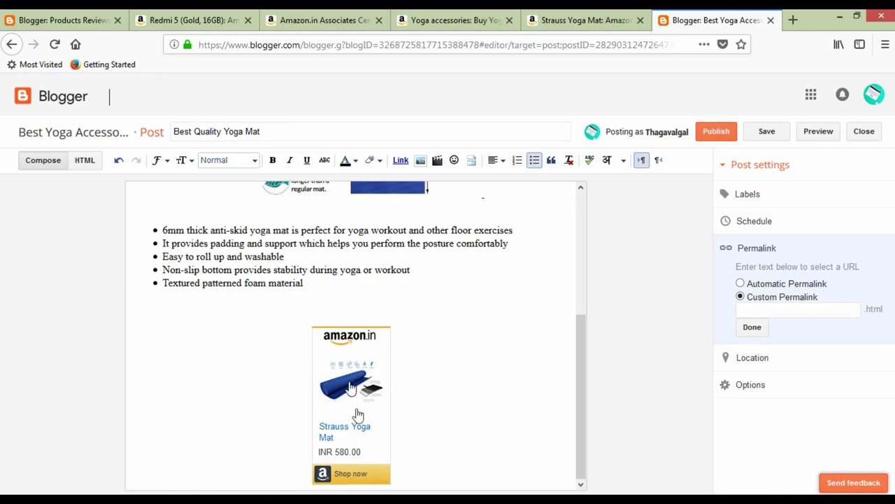
{"action": "scroll", "coordinate": [350, 377], "scroll_direction": "up", "scroll_amount": 5}
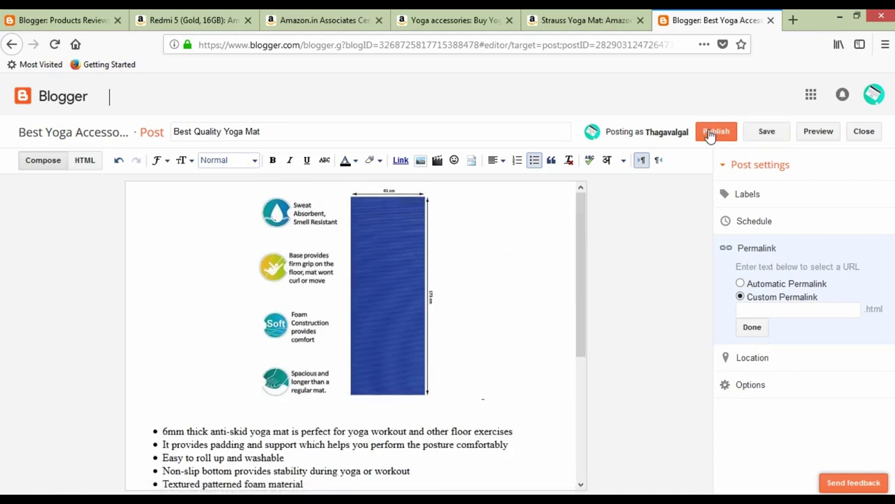
{"action": "scroll", "coordinate": [431, 290], "scroll_direction": "down", "scroll_amount": 5}
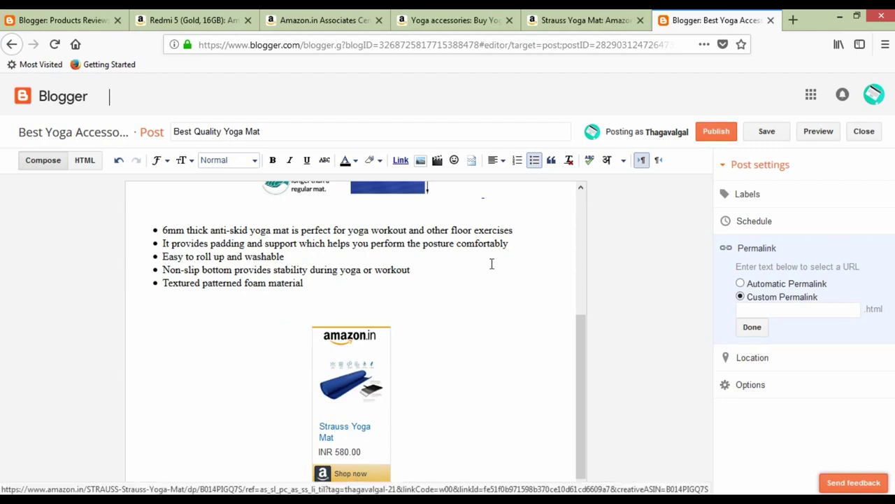
Publish the Best Quality Yoga Mat post with an automatic permalink and share it publicly on Google+.
{"action": "left_click", "coordinate": [715, 133]}
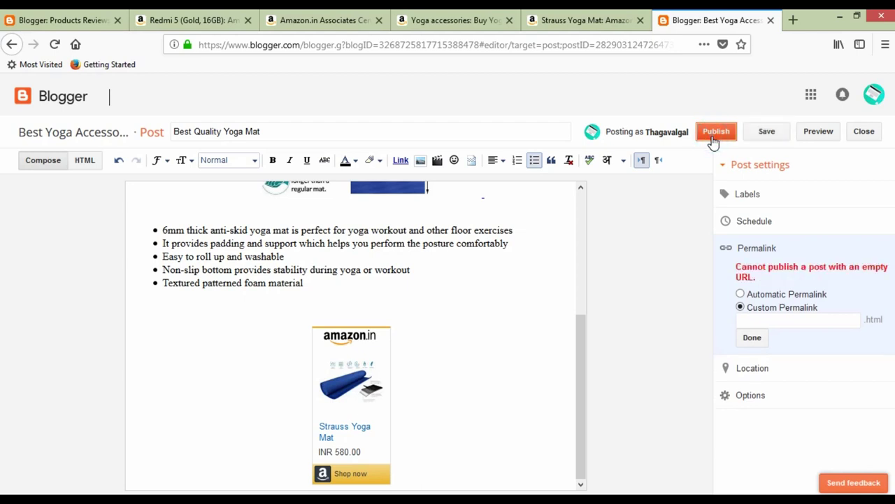
{"action": "left_click", "coordinate": [743, 295]}
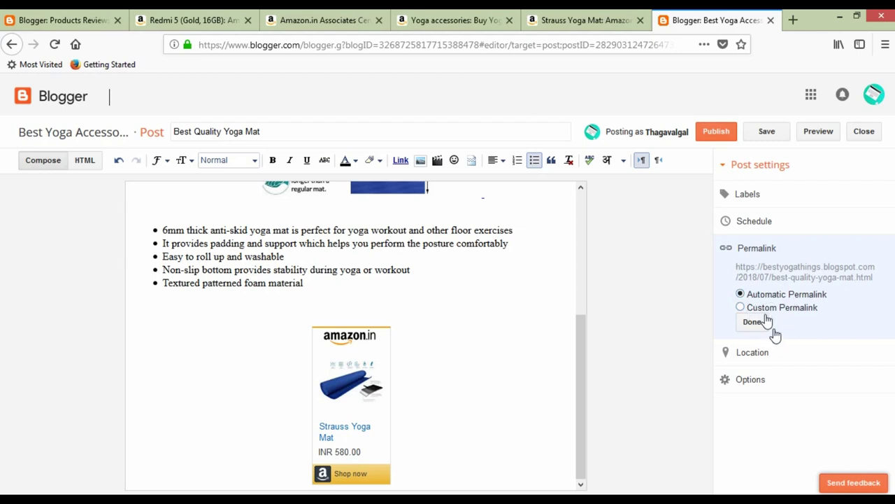
{"action": "left_click", "coordinate": [717, 135]}
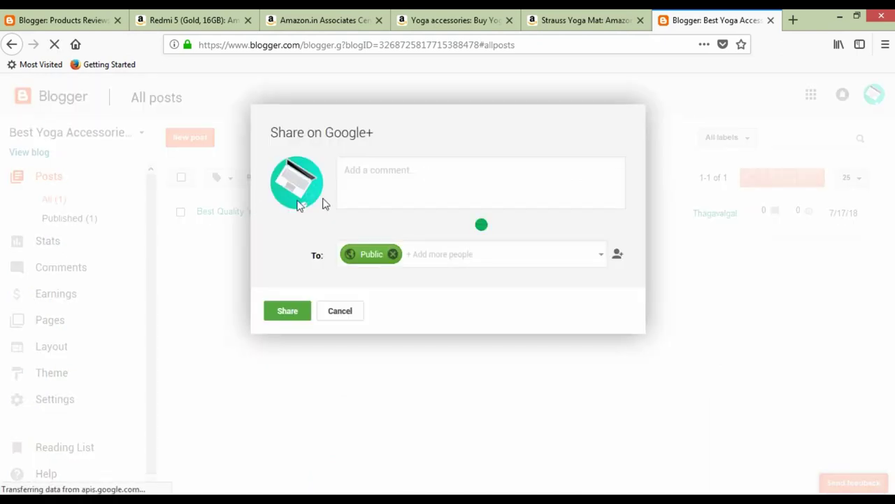
{"action": "scroll", "coordinate": [404, 271], "scroll_direction": "down", "scroll_amount": 3}
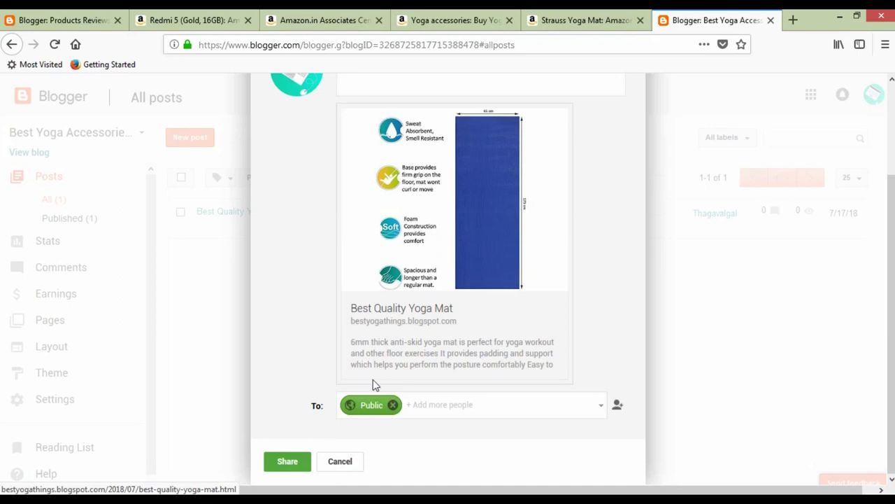
{"action": "left_click", "coordinate": [288, 464]}
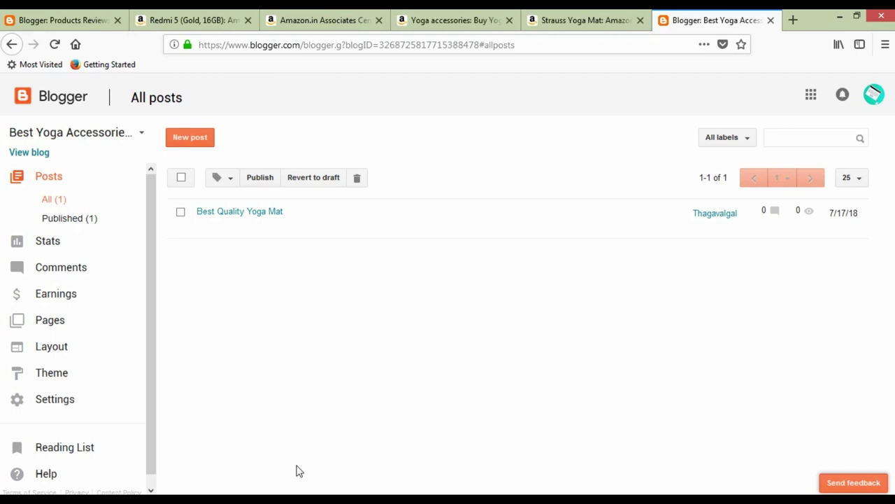
{"action": "right_click", "coordinate": [44, 151]}
Open the live blog, view the Best Quality Yoga Mat post and test its Shop now link.
{"action": "left_click", "coordinate": [105, 159]}
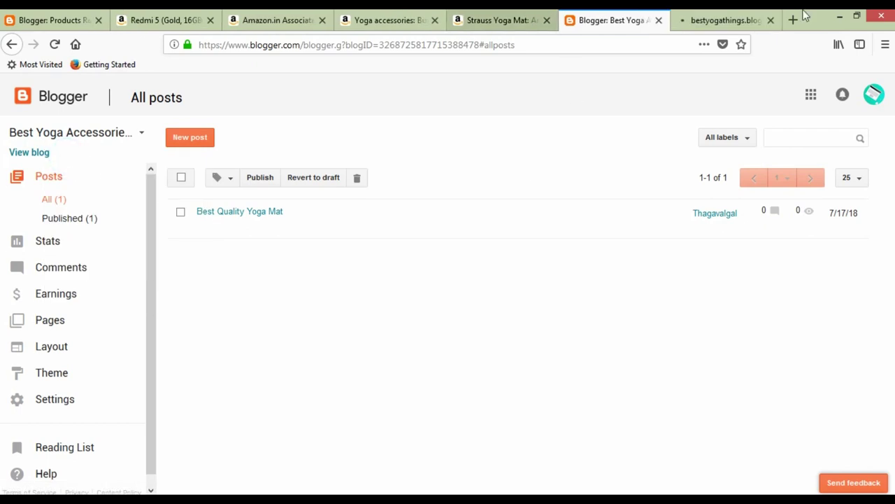
{"action": "left_click", "coordinate": [745, 17]}
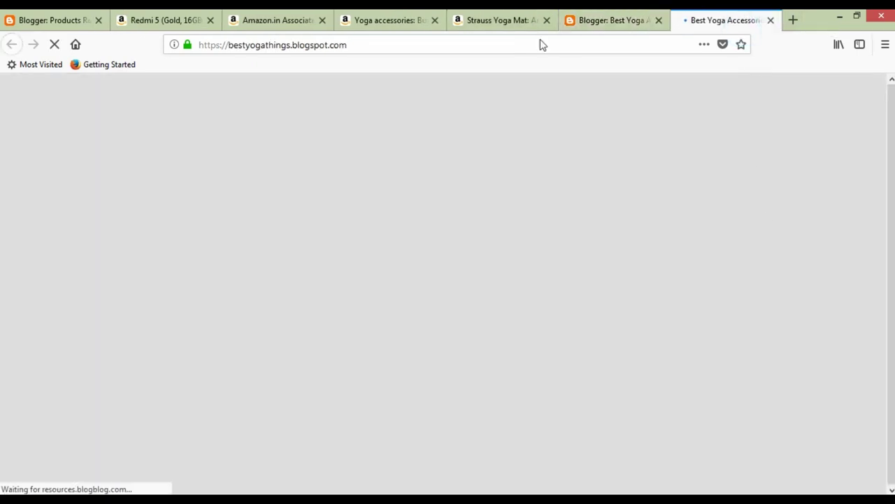
{"action": "scroll", "coordinate": [249, 262], "scroll_direction": "down", "scroll_amount": 4}
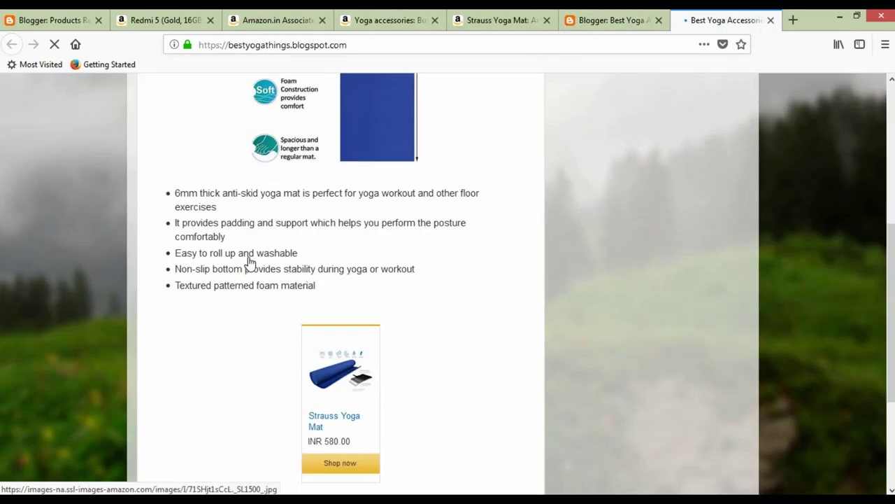
{"action": "scroll", "coordinate": [253, 266], "scroll_direction": "down", "scroll_amount": 2}
{"action": "scroll", "coordinate": [406, 332], "scroll_direction": "up", "scroll_amount": 8}
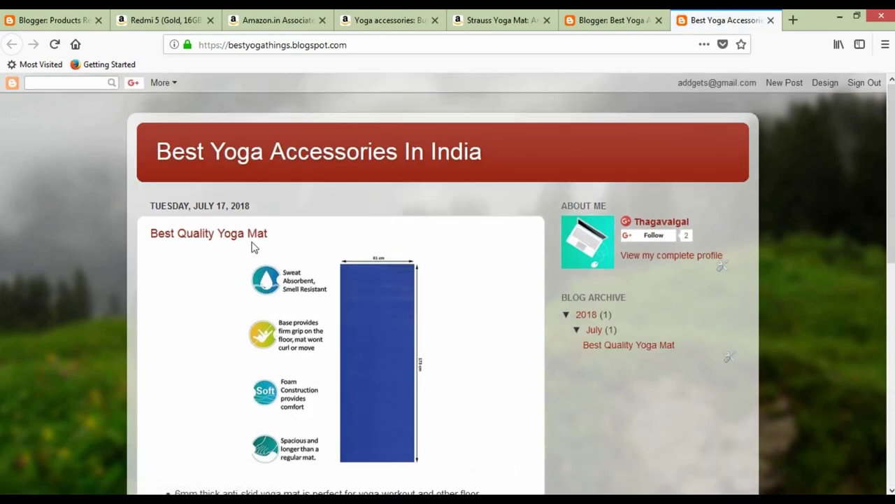
{"action": "left_click", "coordinate": [253, 242]}
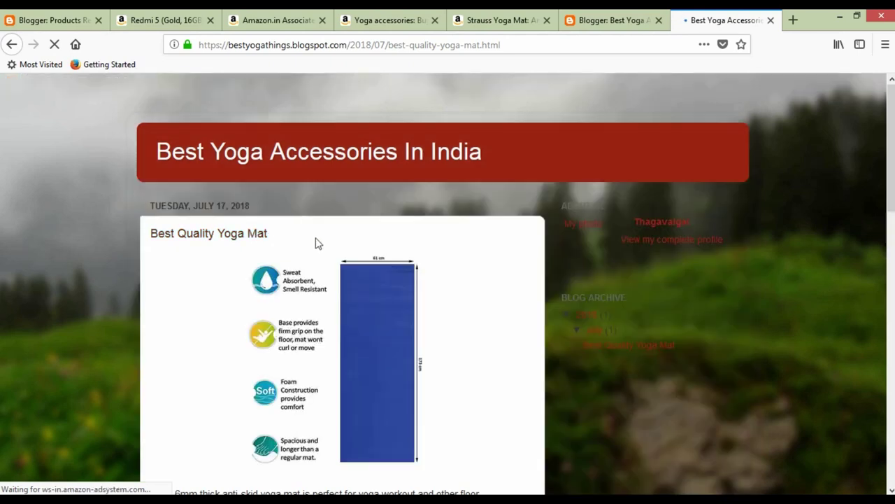
{"action": "scroll", "coordinate": [341, 261], "scroll_direction": "down", "scroll_amount": 5}
{"action": "scroll", "coordinate": [341, 261], "scroll_direction": "down", "scroll_amount": 3}
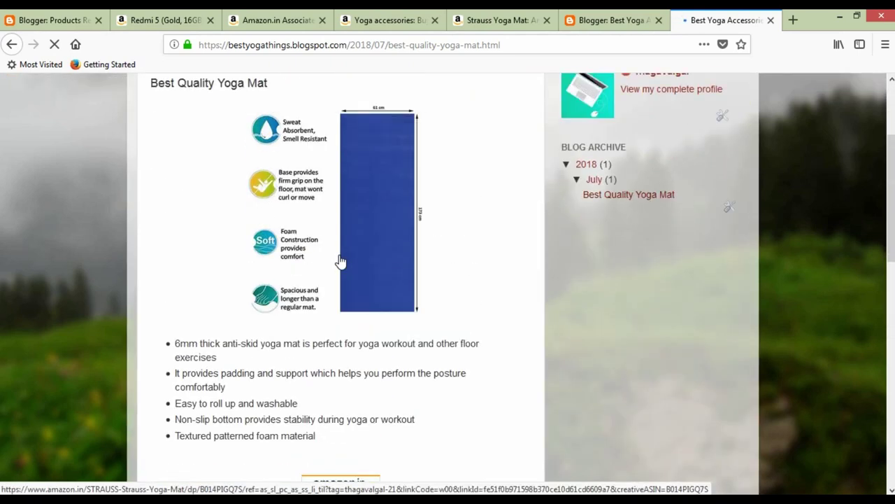
{"action": "scroll", "coordinate": [343, 279], "scroll_direction": "down", "scroll_amount": 6}
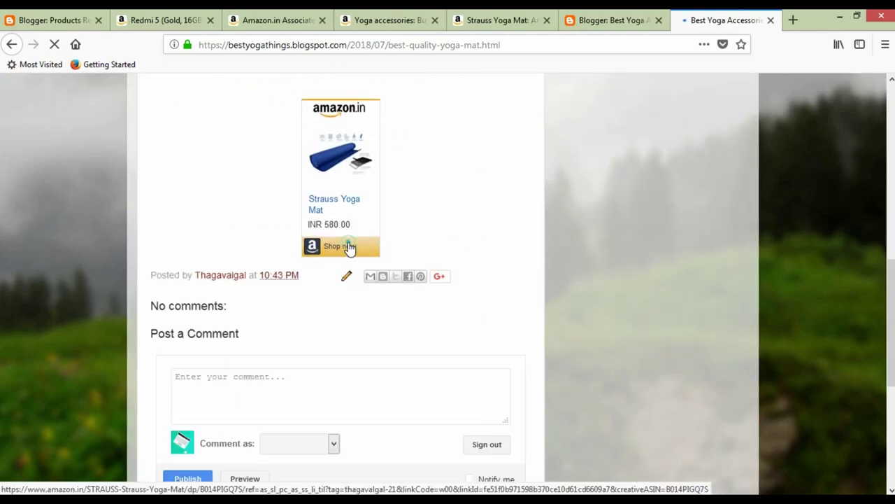
{"action": "left_click", "coordinate": [349, 248]}
Close both Strauss Yoga Mat Amazon tabs, returning to Blogger's All posts page.
{"action": "left_click", "coordinate": [597, 16]}
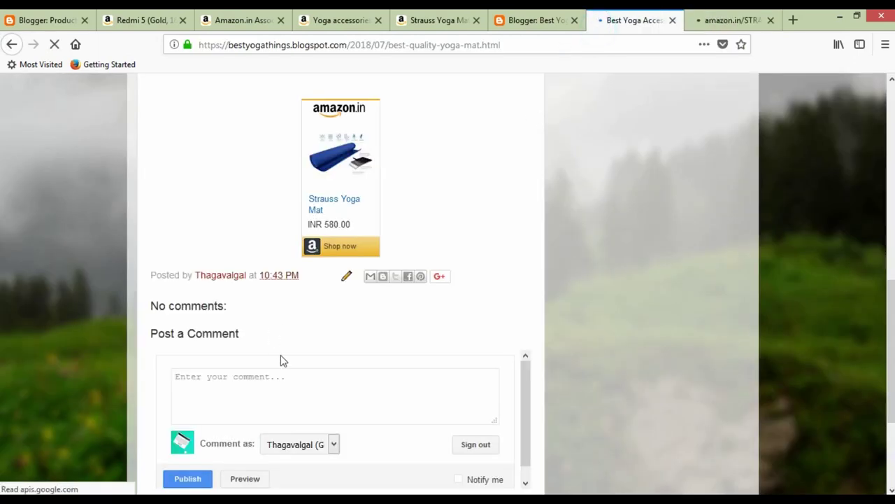
{"action": "scroll", "coordinate": [285, 278], "scroll_direction": "up", "scroll_amount": 8}
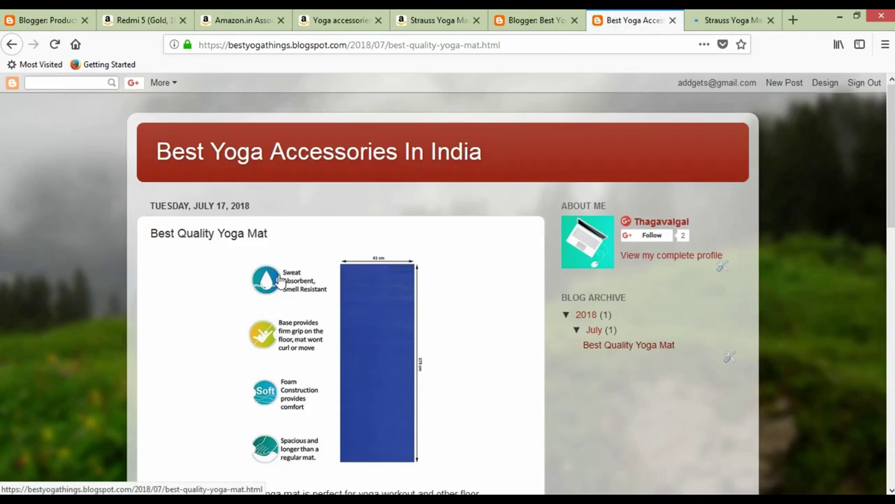
{"action": "left_click", "coordinate": [738, 21]}
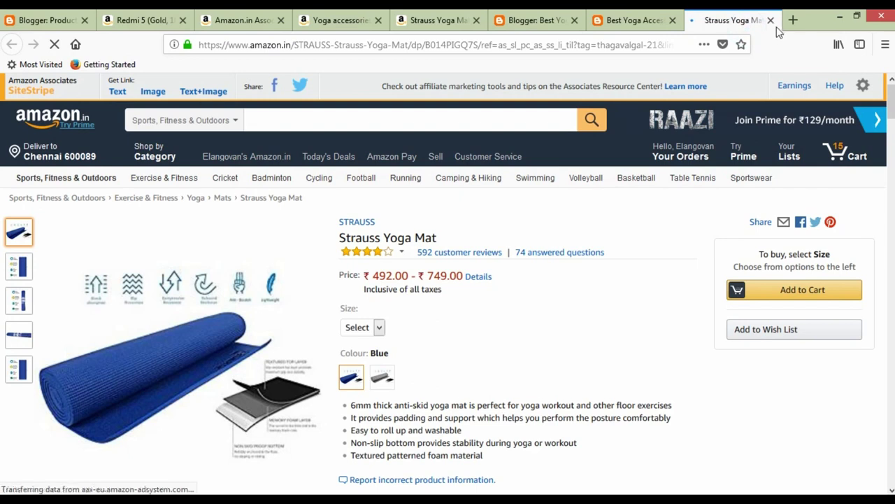
{"action": "left_click", "coordinate": [771, 20]}
{"action": "left_click", "coordinate": [504, 20]}
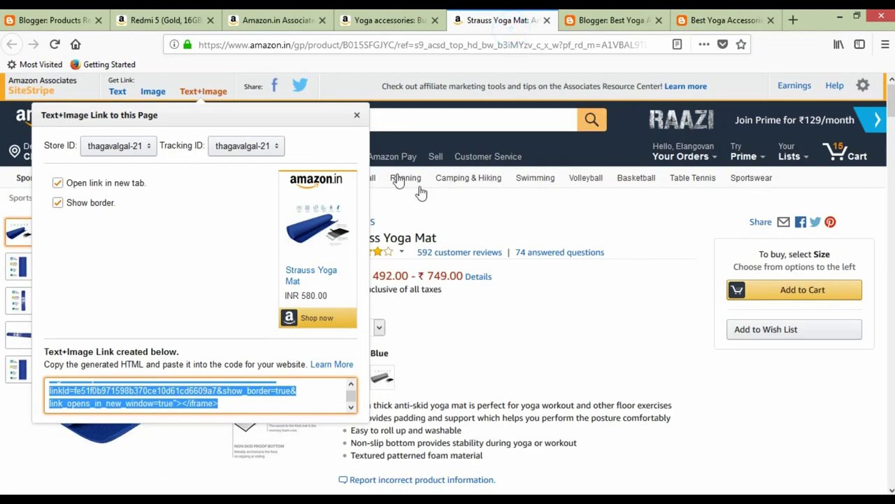
{"action": "left_click", "coordinate": [547, 21]}
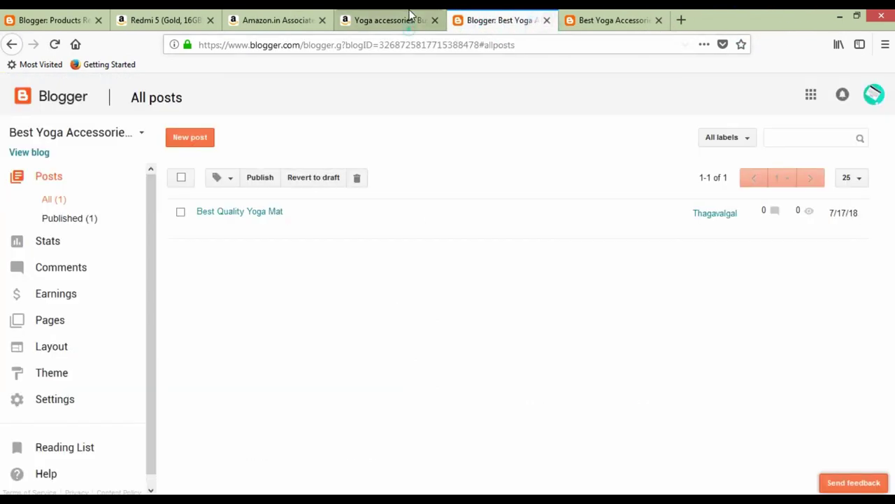
Open the Fitkit yoga mat from the Yoga accessories listing in a new tab.
{"action": "left_click", "coordinate": [410, 18]}
{"action": "right_click", "coordinate": [349, 244]}
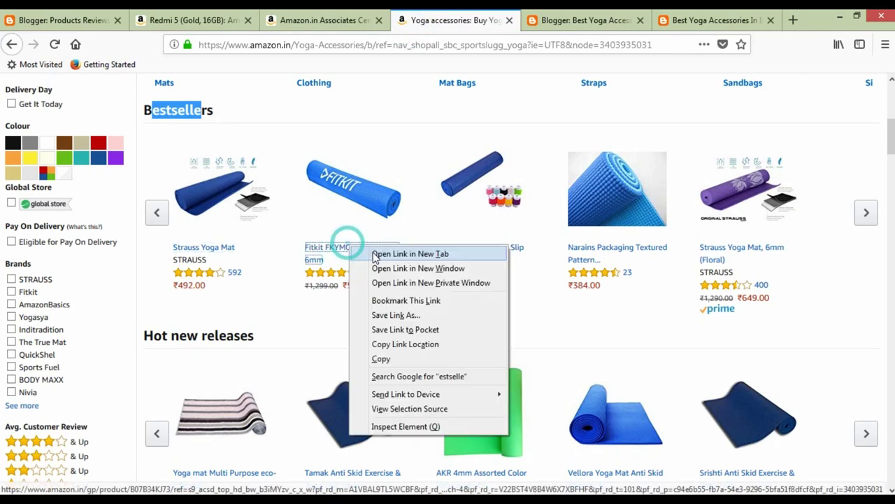
{"action": "left_click", "coordinate": [378, 250]}
{"action": "left_click", "coordinate": [528, 17]}
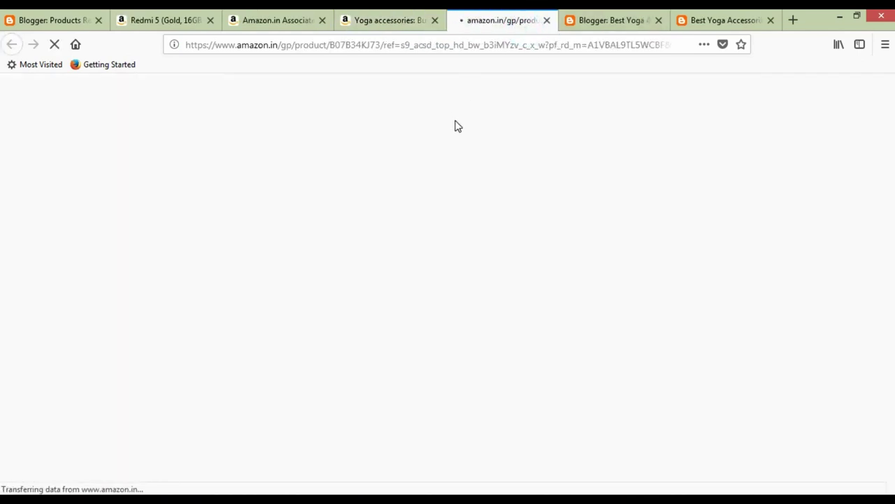
Close the live blog tab, leaving the blank Blogger post editor showing.
{"action": "left_click", "coordinate": [706, 18]}
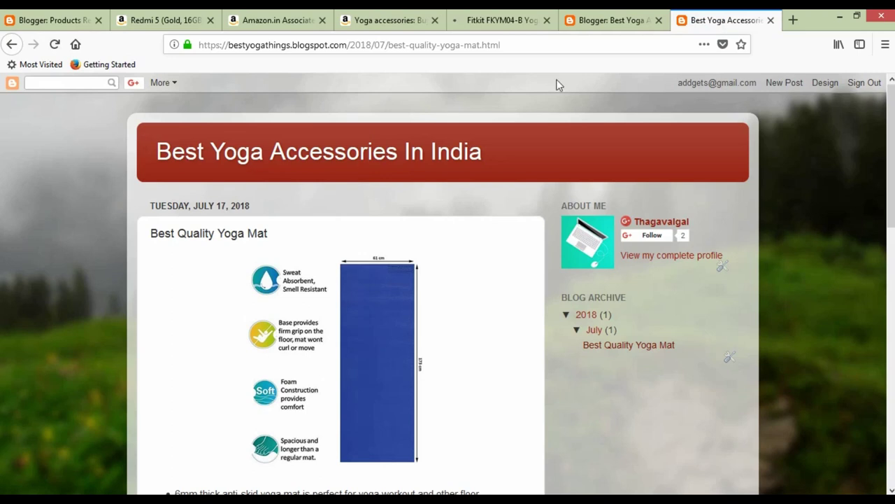
{"action": "left_click", "coordinate": [612, 20]}
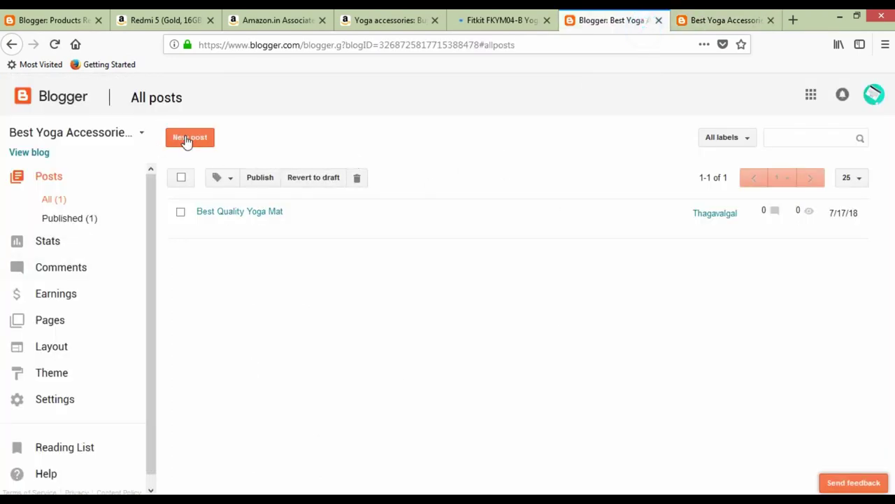
{"action": "left_click", "coordinate": [769, 20]}
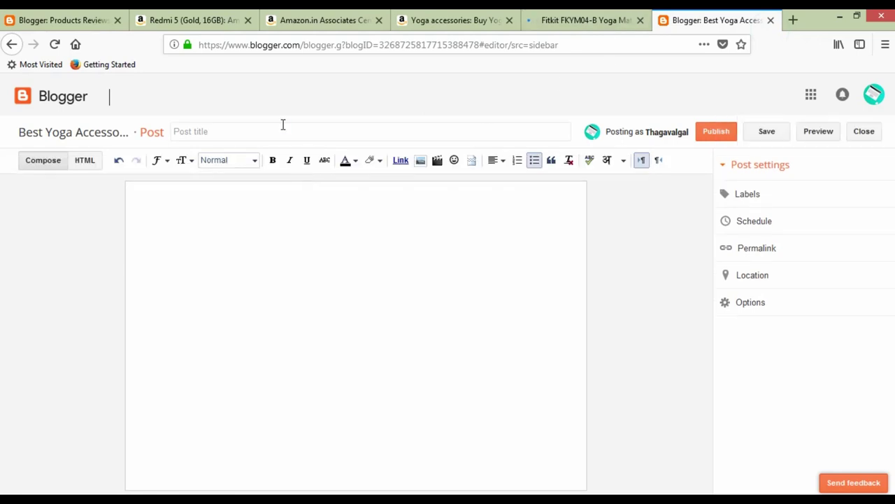
Title the new post '6 mm Yoga Mat', starting from 'Yoga Mat, 6mm' copied from Amazon.
{"action": "left_click", "coordinate": [553, 20]}
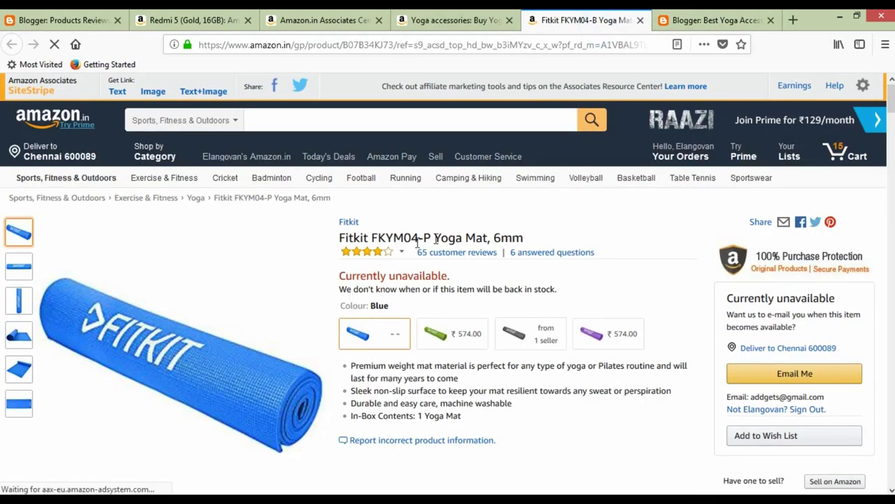
{"action": "left_click_drag", "start_coordinate": [434, 239], "coordinate": [522, 234]}
{"action": "key", "text": "ctrl+c"}
{"action": "left_click", "coordinate": [677, 21]}
{"action": "left_click", "coordinate": [277, 131]}
{"action": "key", "text": "ctrl+v"}
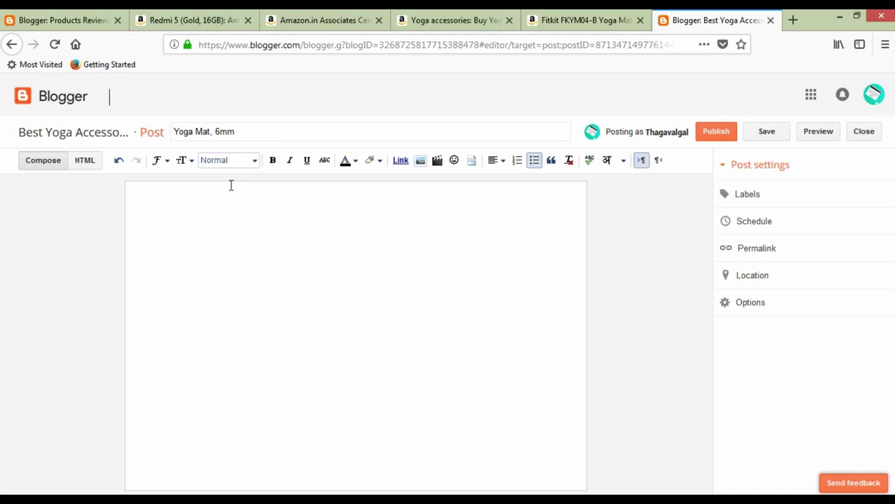
{"action": "type", "text": "6 mm"}
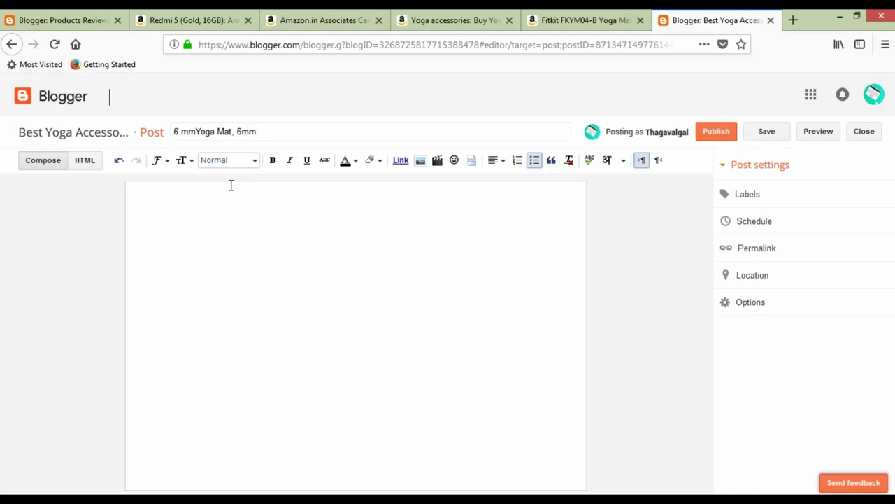
{"action": "left_click_drag", "start_coordinate": [233, 134], "coordinate": [300, 134]}
{"action": "key", "text": "BackSpace"}
{"action": "type", "text": "t"}
{"action": "left_click", "coordinate": [289, 262]}
{"action": "left_click", "coordinate": [582, 20]}
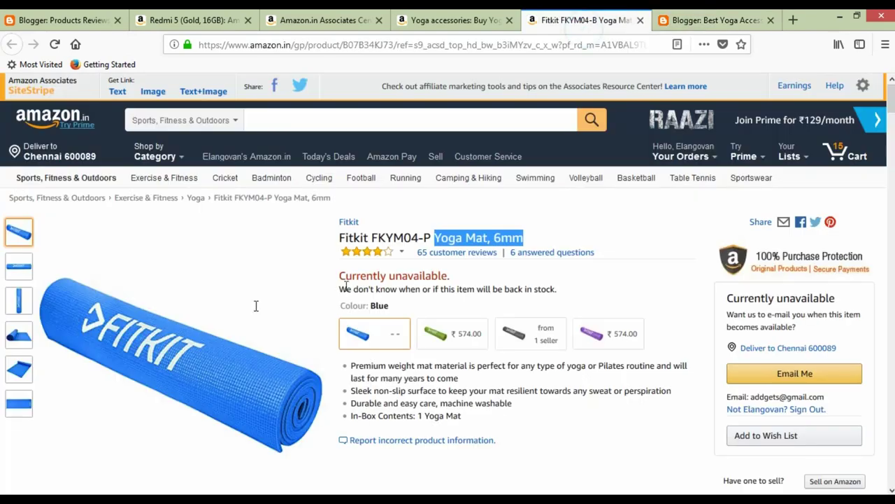
Browse the Fitkit mat's product photos to find the horizontal rolled mat image.
{"action": "left_click", "coordinate": [19, 299]}
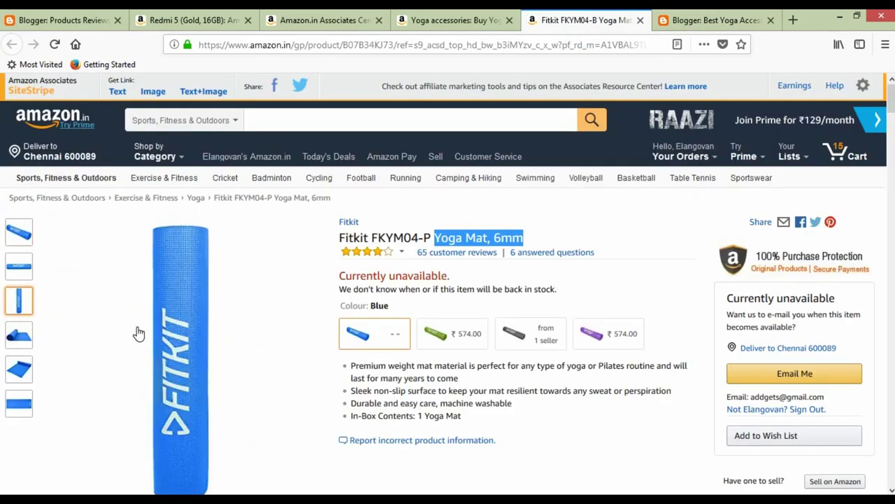
{"action": "right_click", "coordinate": [142, 334]}
{"action": "left_click", "coordinate": [175, 302]}
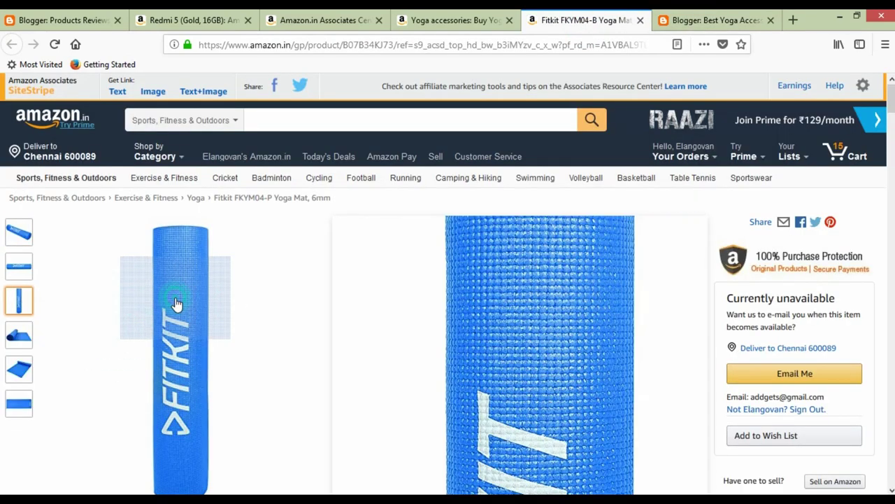
{"action": "left_click", "coordinate": [174, 297]}
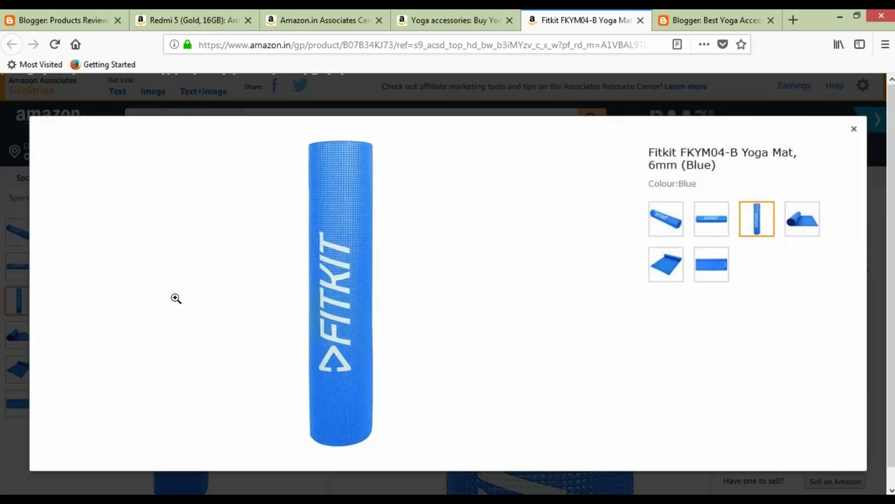
{"action": "left_click", "coordinate": [712, 233]}
{"action": "left_click", "coordinate": [756, 233]}
{"action": "left_click", "coordinate": [717, 274]}
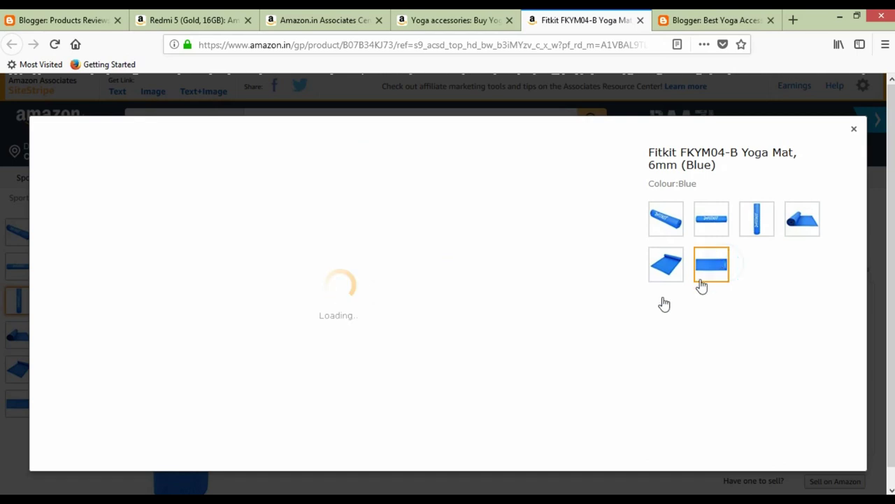
{"action": "left_click", "coordinate": [671, 269]}
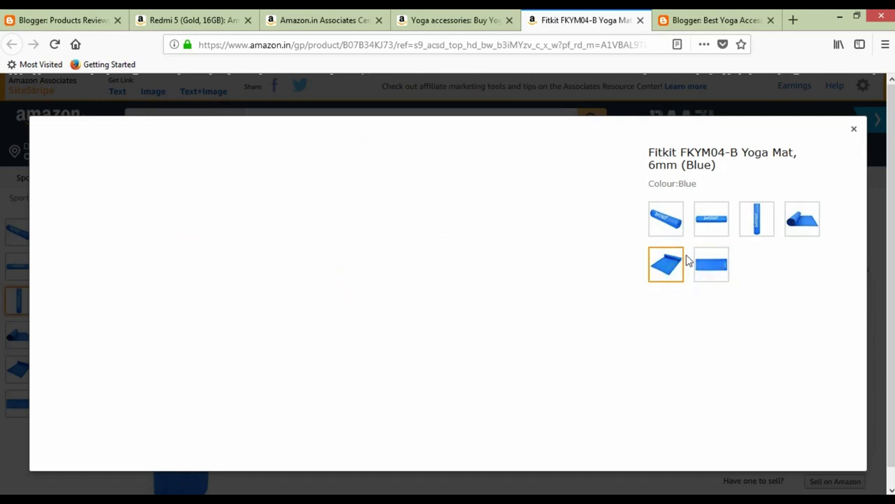
{"action": "left_click", "coordinate": [715, 220]}
Insert the rolled blue mat image into the post from its copied image URL.
{"action": "right_click", "coordinate": [339, 304]}
{"action": "left_click", "coordinate": [400, 342]}
{"action": "left_click", "coordinate": [738, 21]}
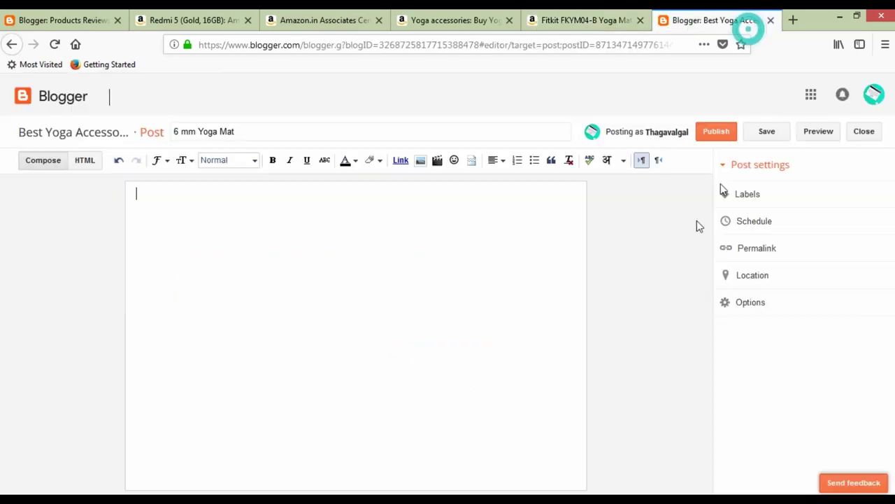
{"action": "left_click", "coordinate": [419, 163]}
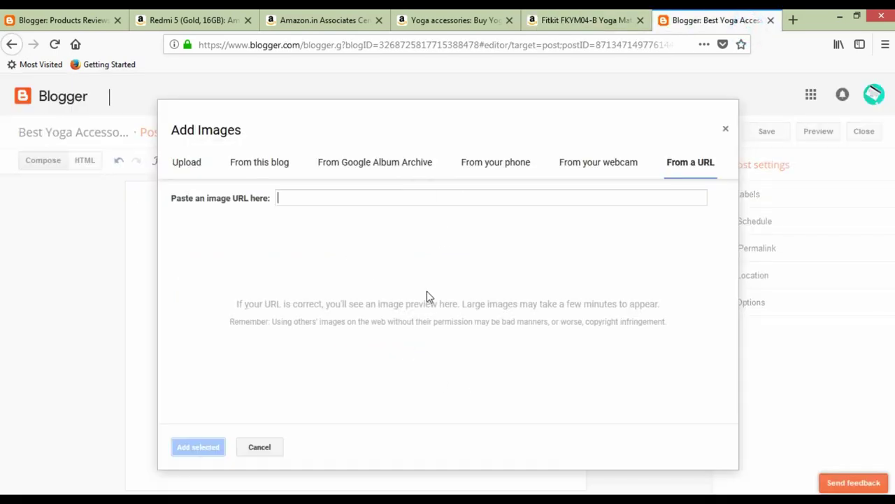
{"action": "left_click", "coordinate": [496, 200]}
{"action": "key", "text": "ctrl+v"}
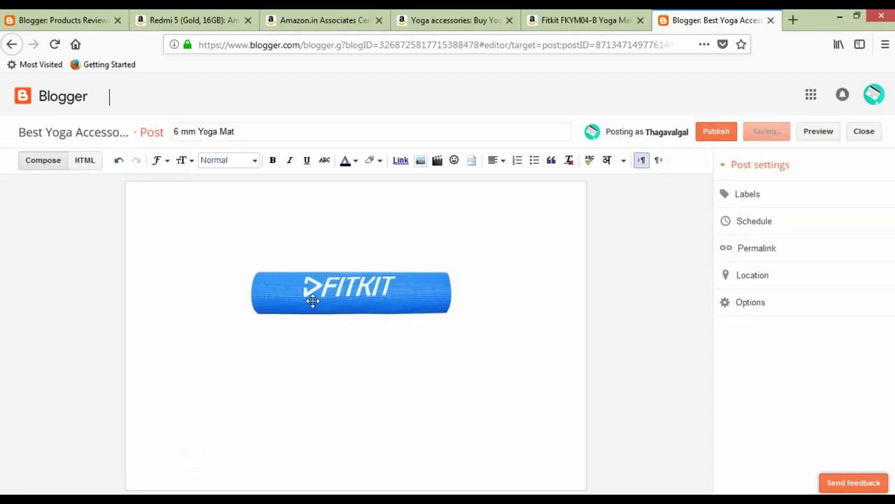
Copy the four Fitkit product bullet points into the post body beneath the image.
{"action": "left_click", "coordinate": [574, 27]}
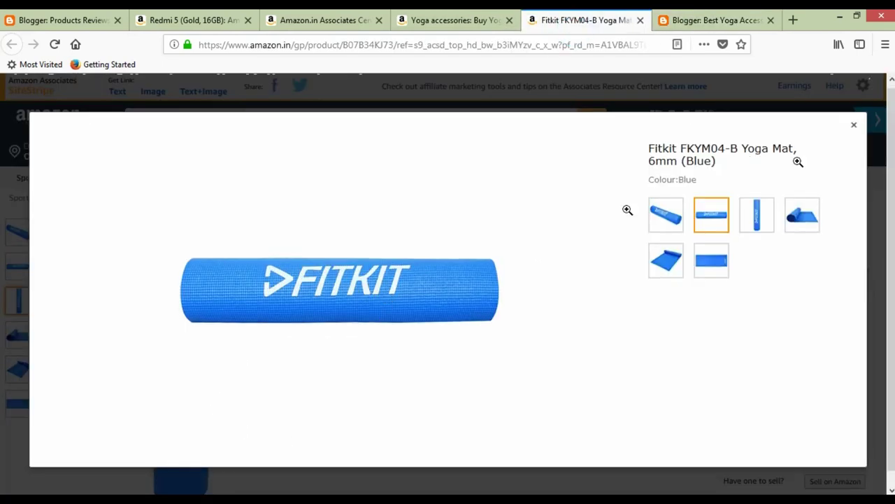
{"action": "left_click", "coordinate": [857, 117]}
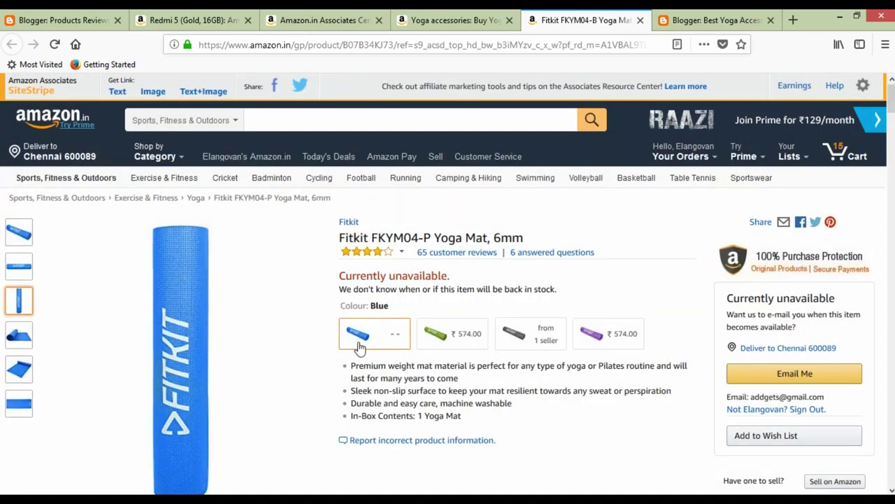
{"action": "left_click_drag", "start_coordinate": [352, 367], "coordinate": [483, 422]}
{"action": "key", "text": "ctrl+Tab"}
{"action": "key", "text": "ctrl+v"}
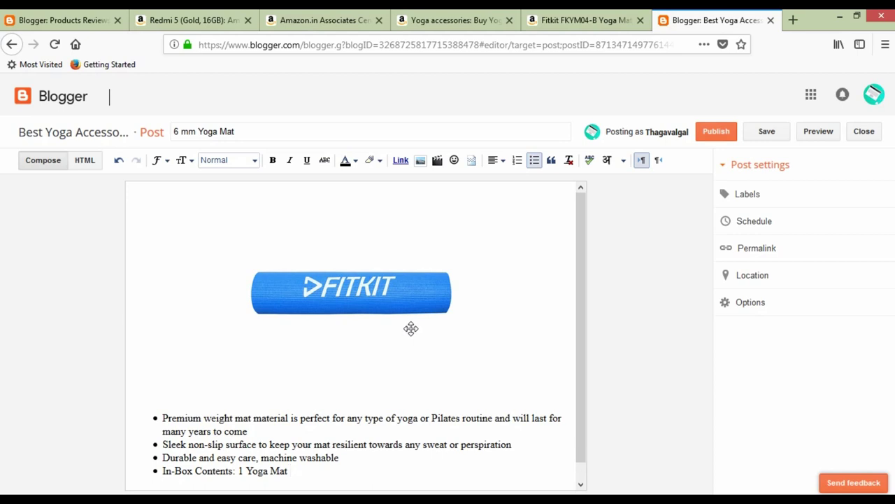
{"action": "left_click", "coordinate": [84, 160]}
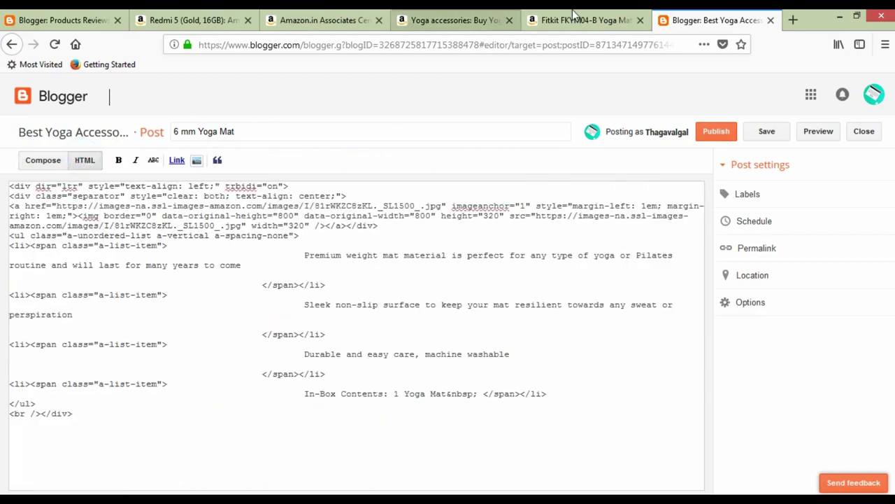
Add the Fitkit FKYM04-B Text+Image widget code, wrapped in <center> tags, at the post's end.
{"action": "key", "text": "ctrl+shift+Tab"}
{"action": "left_click", "coordinate": [204, 91]}
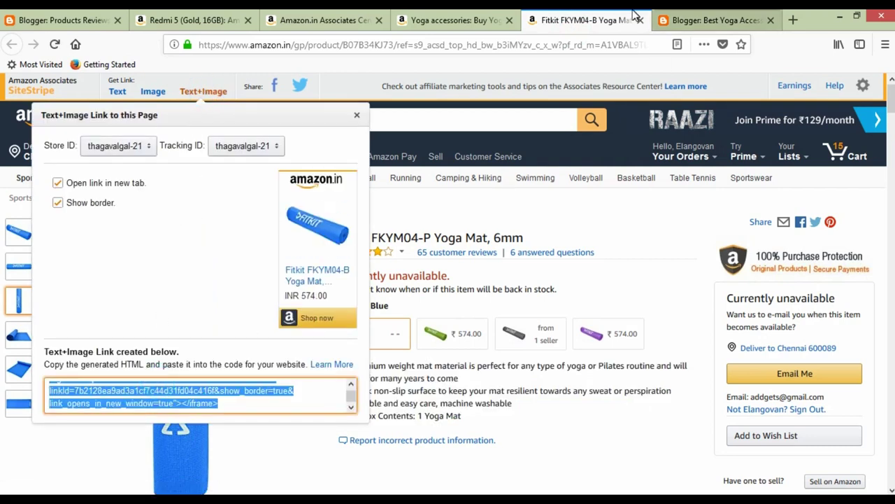
{"action": "left_click", "coordinate": [705, 18]}
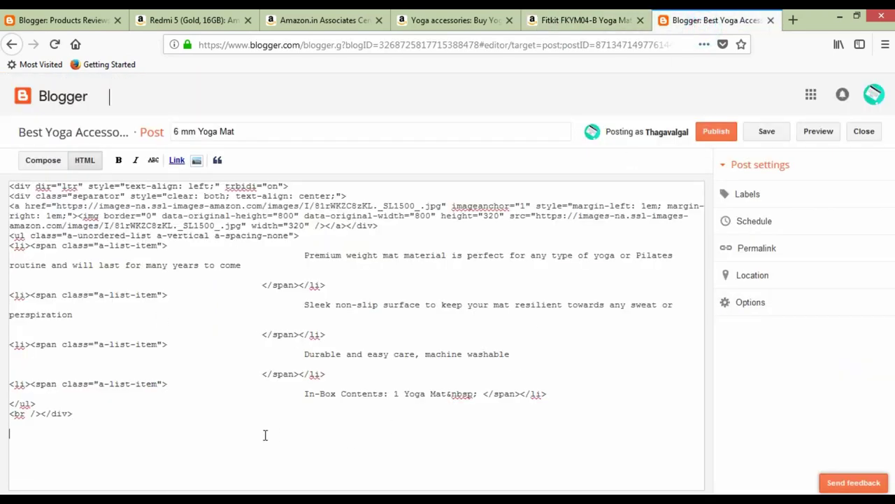
{"action": "key", "text": "ctrl+v"}
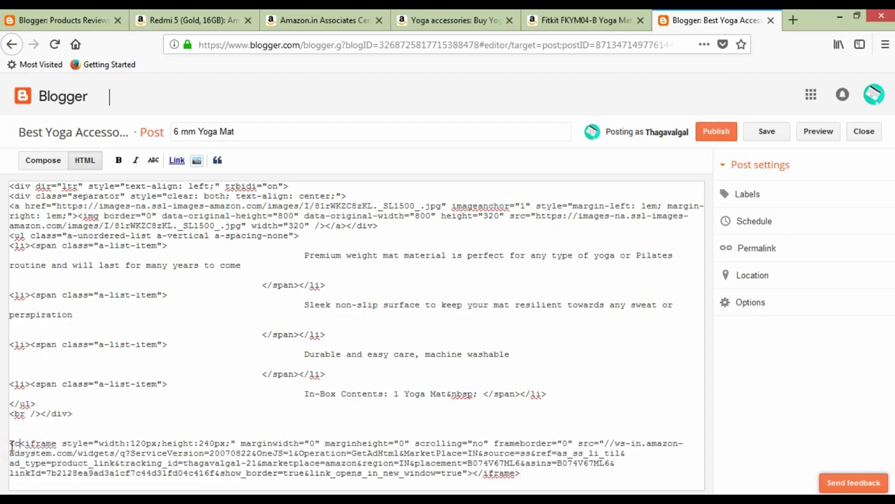
{"action": "type", "text": "<center>"}
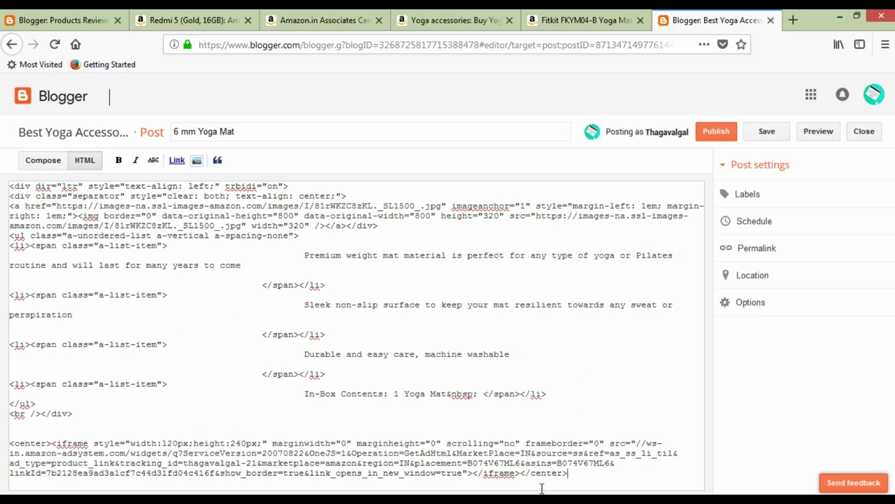
{"action": "left_click", "coordinate": [38, 159]}
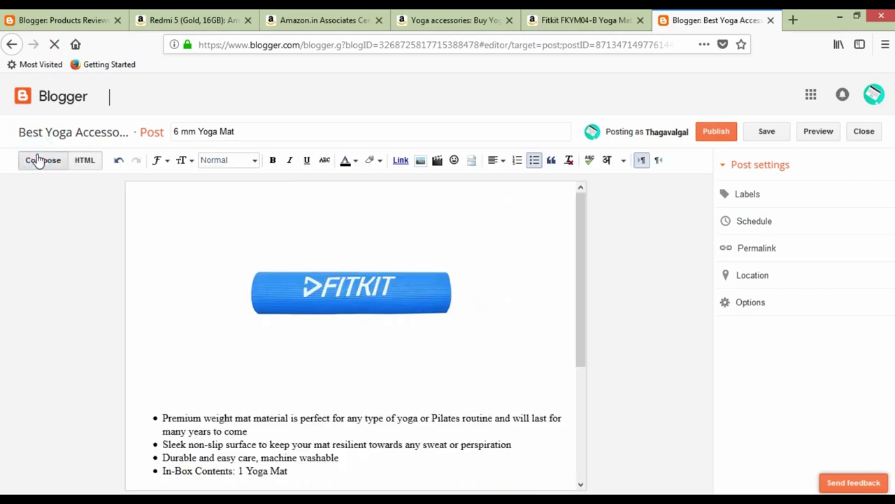
{"action": "scroll", "coordinate": [357, 412], "scroll_direction": "down", "scroll_amount": 5}
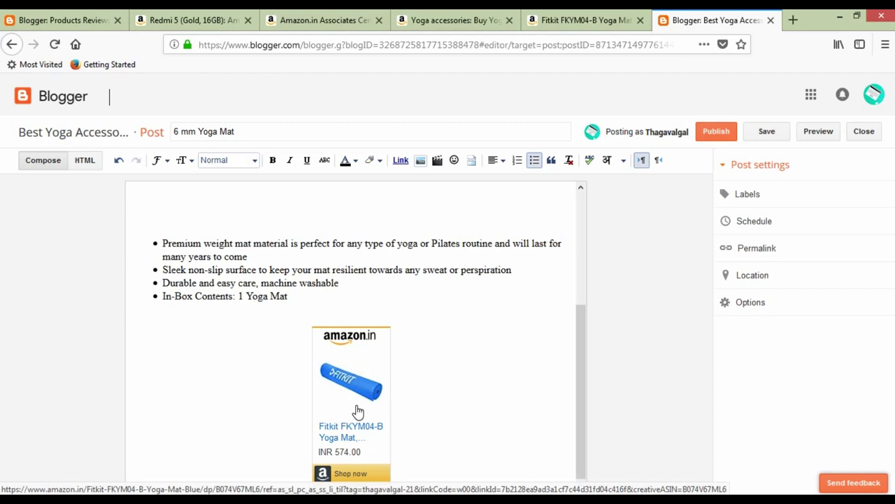
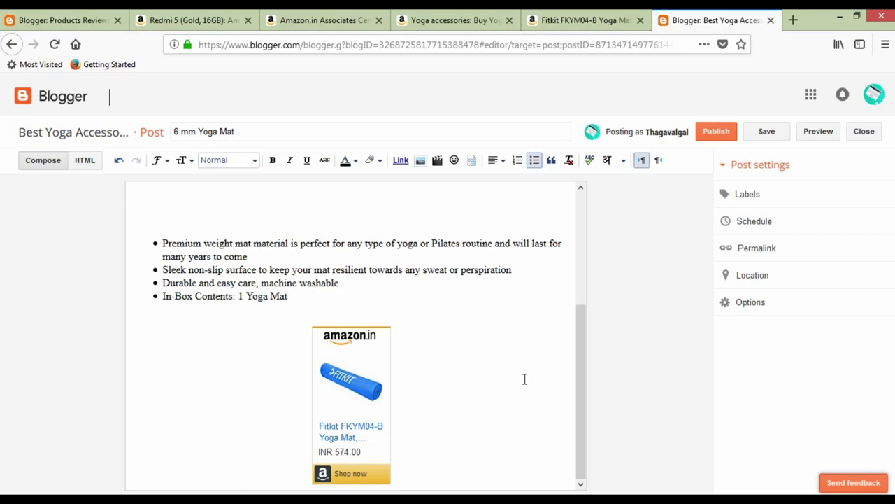
Publish the 6 mm Yoga Mat post.
{"action": "scroll", "coordinate": [490, 413], "scroll_direction": "up", "scroll_amount": 5}
{"action": "scroll", "coordinate": [493, 407], "scroll_direction": "down", "scroll_amount": 5}
{"action": "scroll", "coordinate": [493, 407], "scroll_direction": "up", "scroll_amount": 5}
{"action": "left_click", "coordinate": [707, 133]}
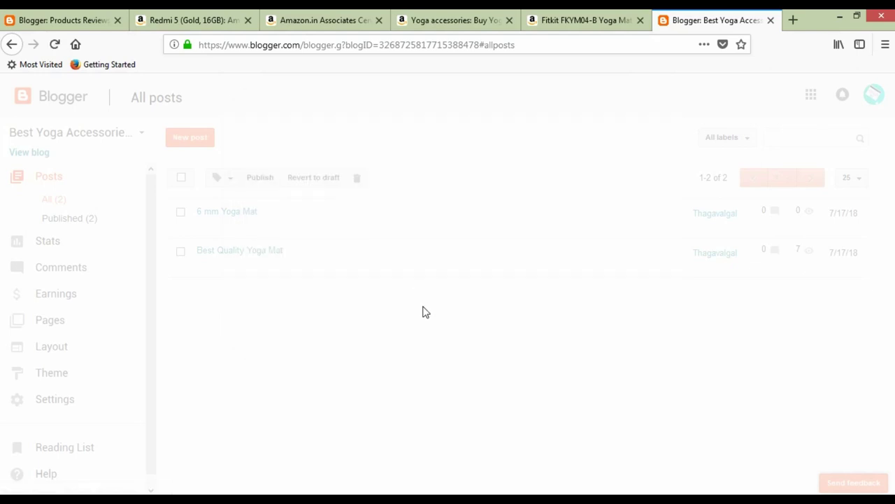
Reload the All posts list, then bring up link options for View blog.
{"action": "left_click", "coordinate": [256, 50]}
{"action": "left_click", "coordinate": [256, 51]}
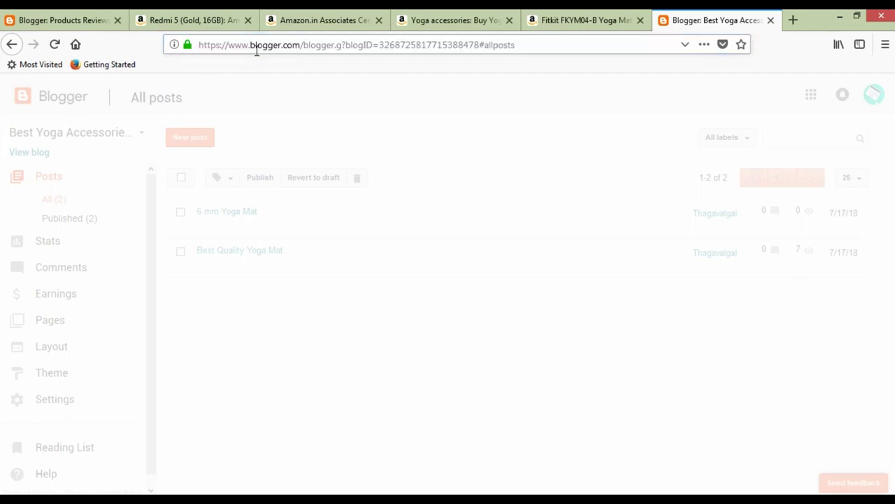
{"action": "left_click", "coordinate": [55, 45]}
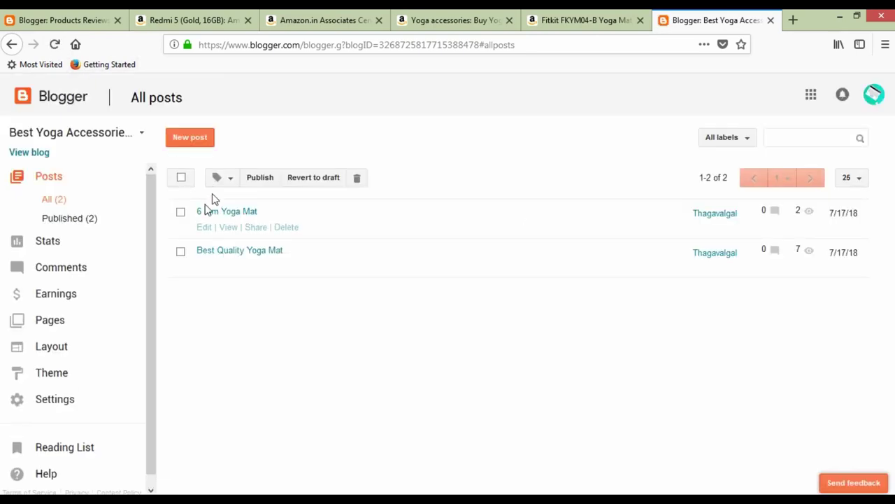
{"action": "right_click", "coordinate": [38, 155]}
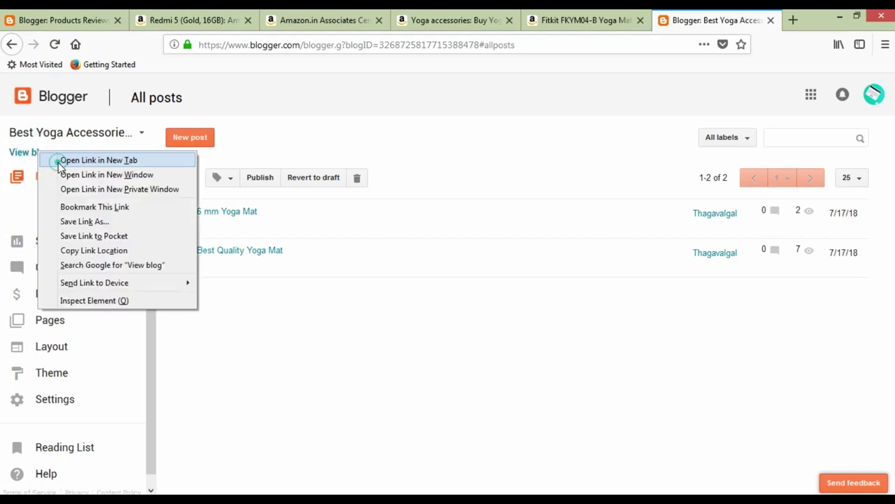
{"action": "left_click", "coordinate": [60, 161]}
{"action": "left_click", "coordinate": [704, 22]}
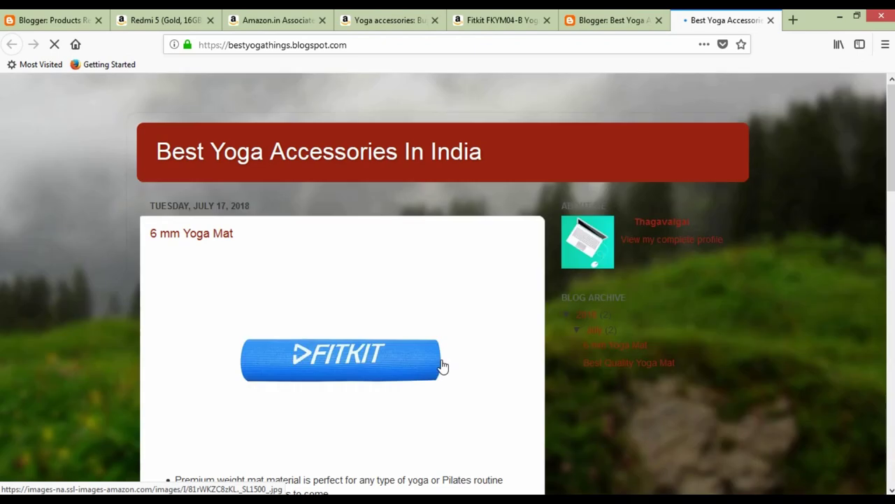
{"action": "scroll", "coordinate": [435, 402], "scroll_direction": "down", "scroll_amount": 8}
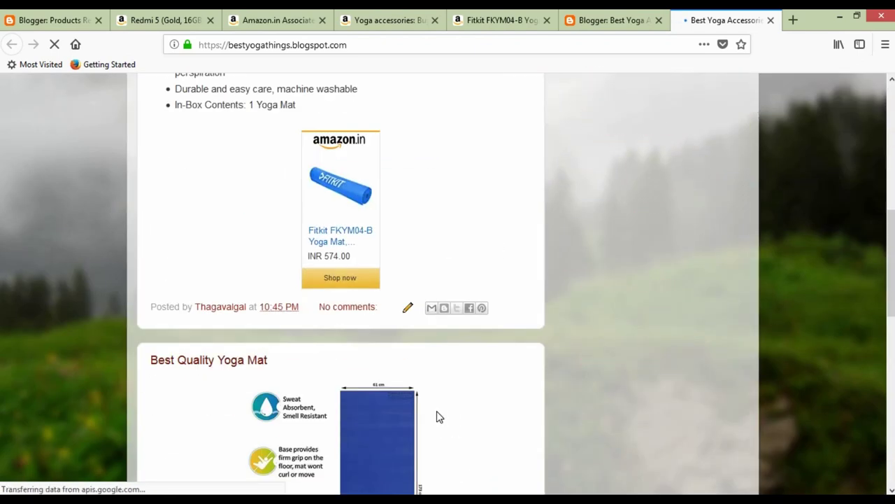
{"action": "scroll", "coordinate": [437, 413], "scroll_direction": "down", "scroll_amount": 8}
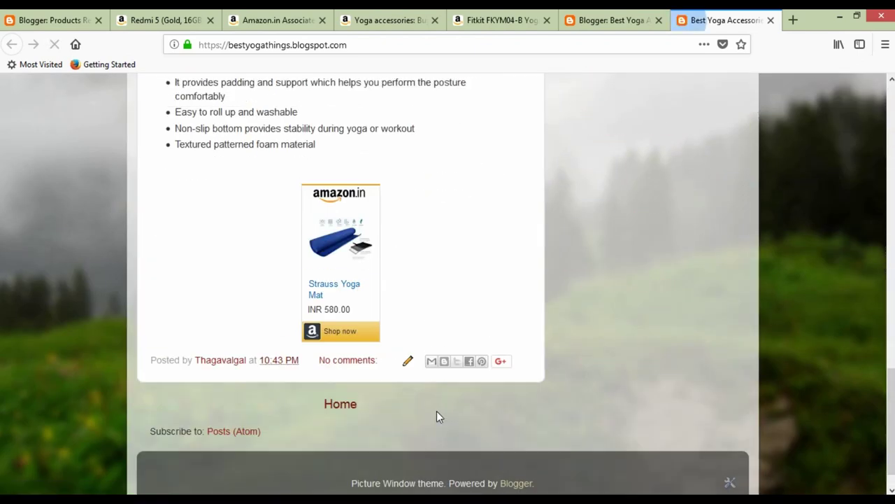
{"action": "key", "text": "Home"}
{"action": "scroll", "coordinate": [437, 417], "scroll_direction": "down", "scroll_amount": 10}
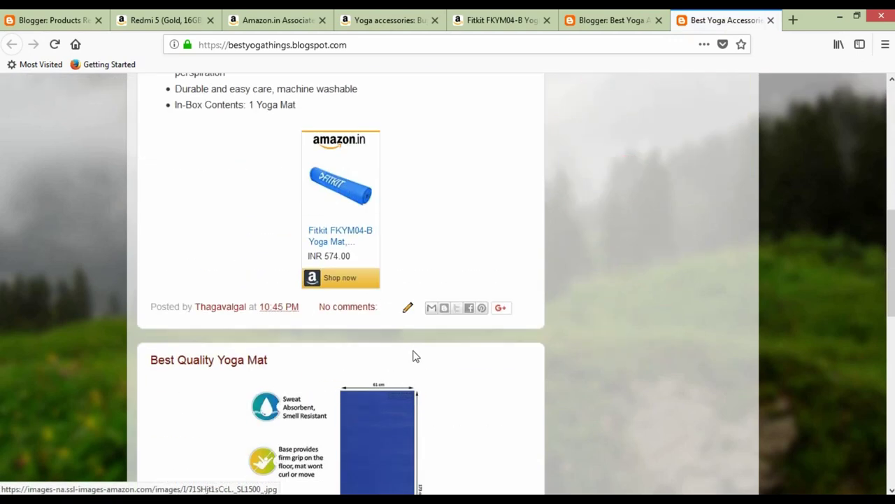
{"action": "scroll", "coordinate": [413, 371], "scroll_direction": "down", "scroll_amount": 7}
{"action": "scroll", "coordinate": [409, 384], "scroll_direction": "down", "scroll_amount": 2}
{"action": "scroll", "coordinate": [364, 290], "scroll_direction": "up", "scroll_amount": 10}
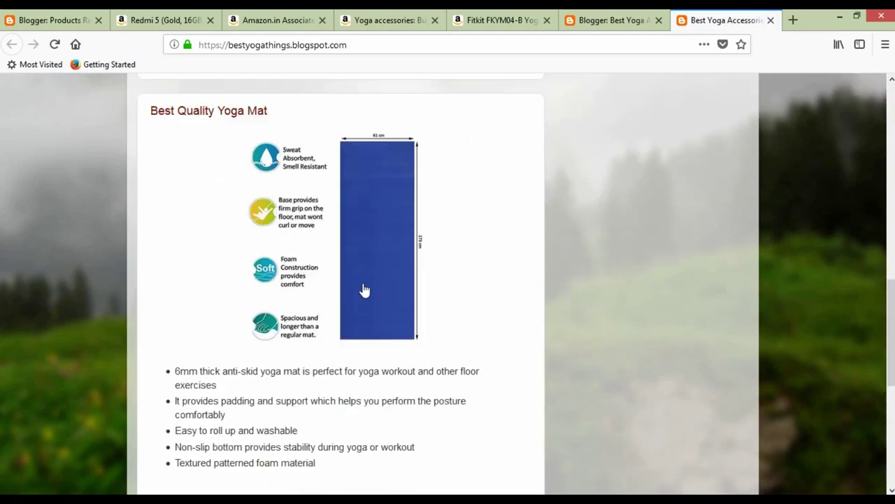
{"action": "scroll", "coordinate": [364, 295], "scroll_direction": "up", "scroll_amount": 3}
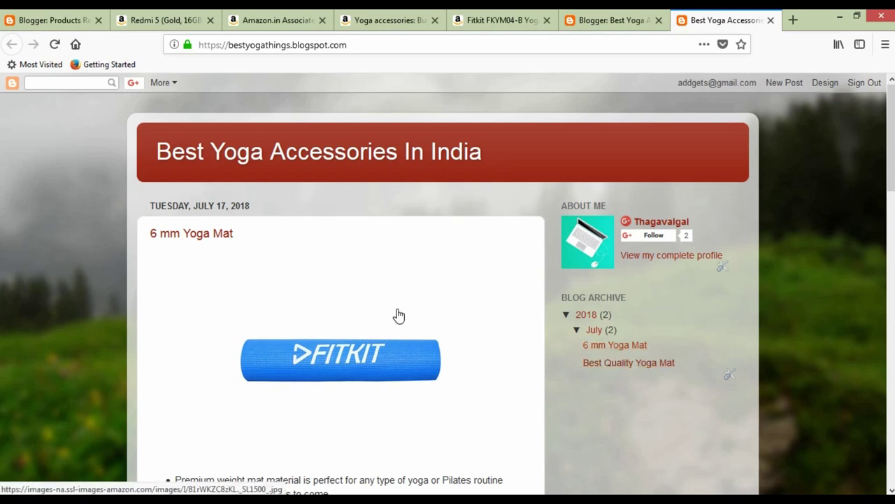
{"action": "scroll", "coordinate": [399, 314], "scroll_direction": "down", "scroll_amount": 13}
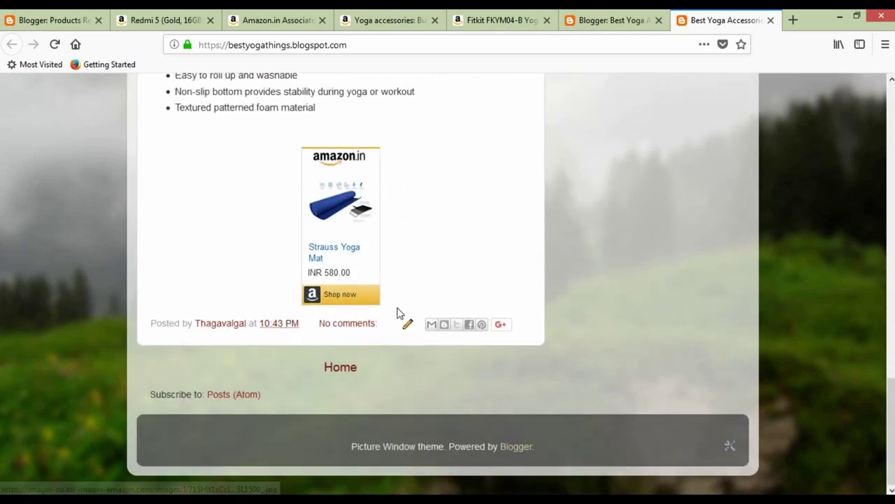
{"action": "scroll", "coordinate": [399, 314], "scroll_direction": "up", "scroll_amount": 13}
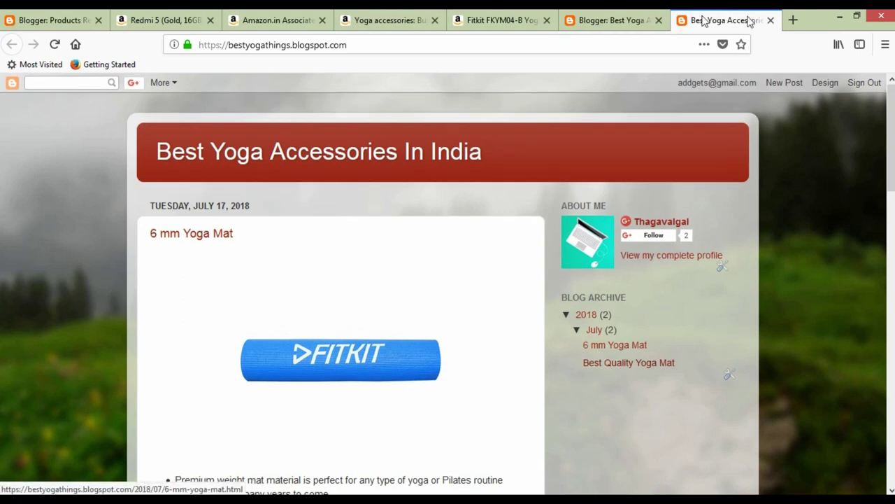
{"action": "left_click", "coordinate": [771, 20]}
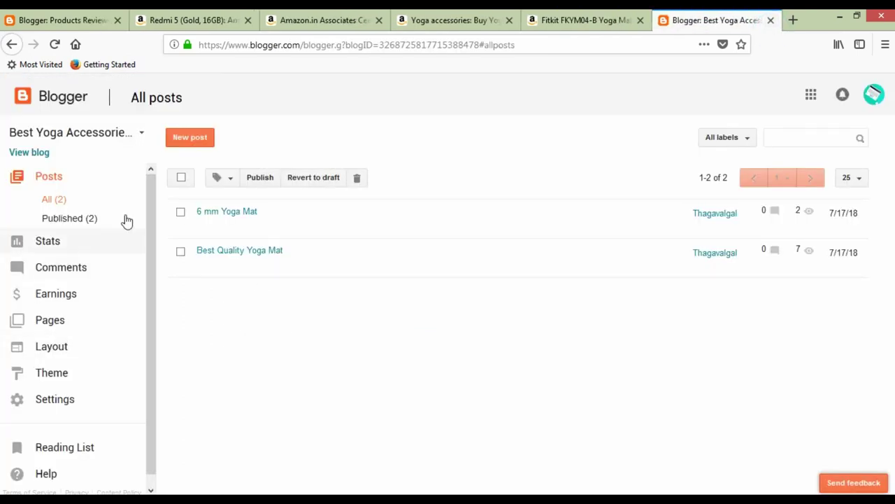
Close the Fitkit and yoga accessories tabs and return to the Blogger post list.
{"action": "left_click", "coordinate": [577, 15]}
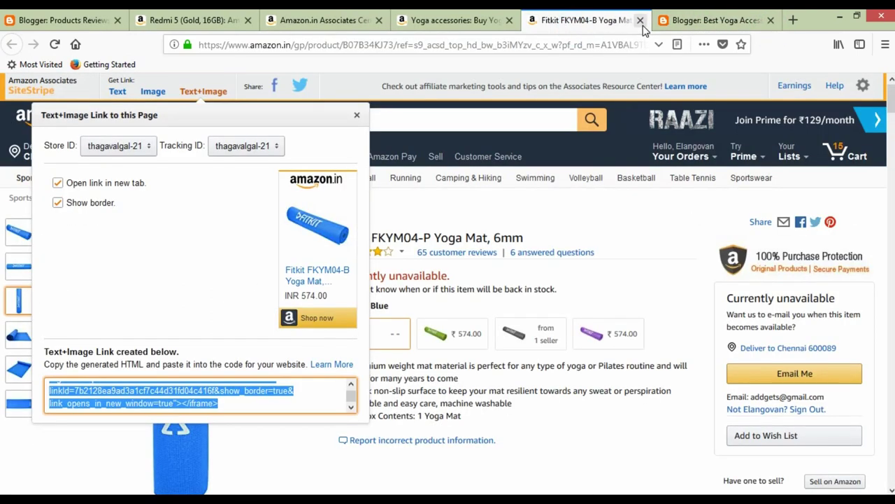
{"action": "left_click", "coordinate": [640, 20]}
{"action": "left_click", "coordinate": [494, 27]}
{"action": "left_click", "coordinate": [509, 21]}
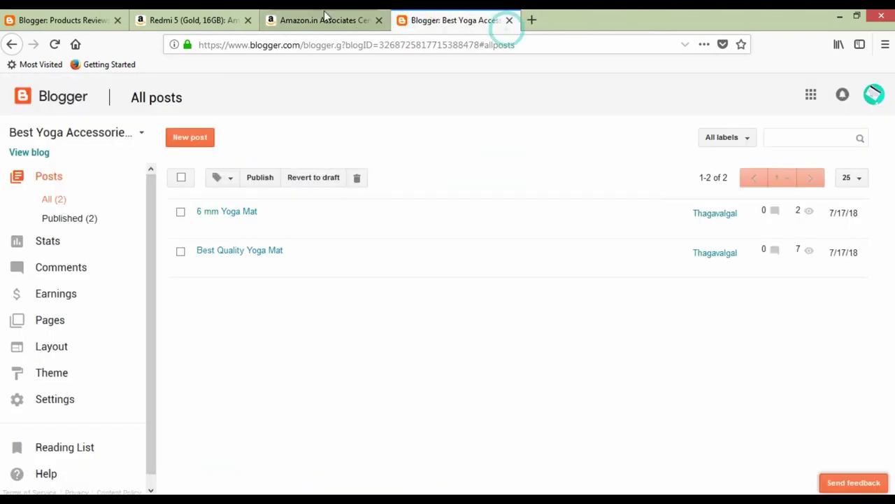
{"action": "left_click", "coordinate": [324, 23]}
{"action": "left_click", "coordinate": [570, 27]}
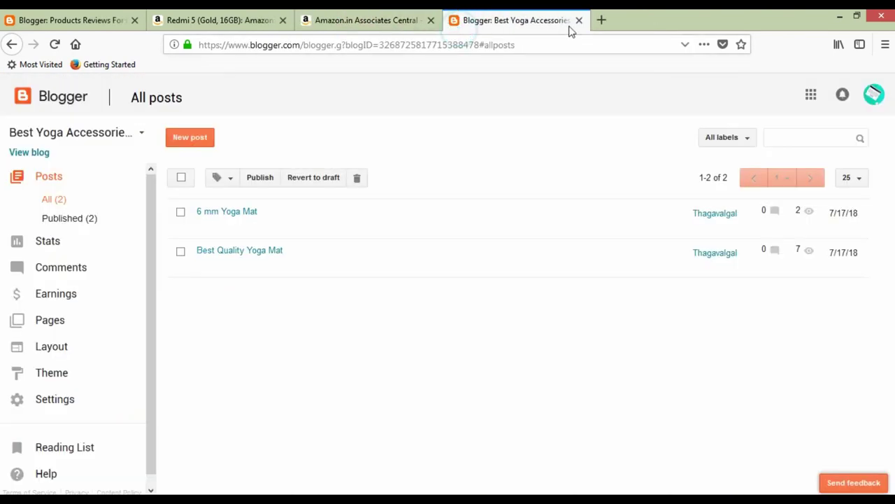
{"action": "left_click", "coordinate": [497, 42]}
Open amazon.in in a new tab and go to Luxury Beauty via Shop by Category.
{"action": "left_click", "coordinate": [610, 24]}
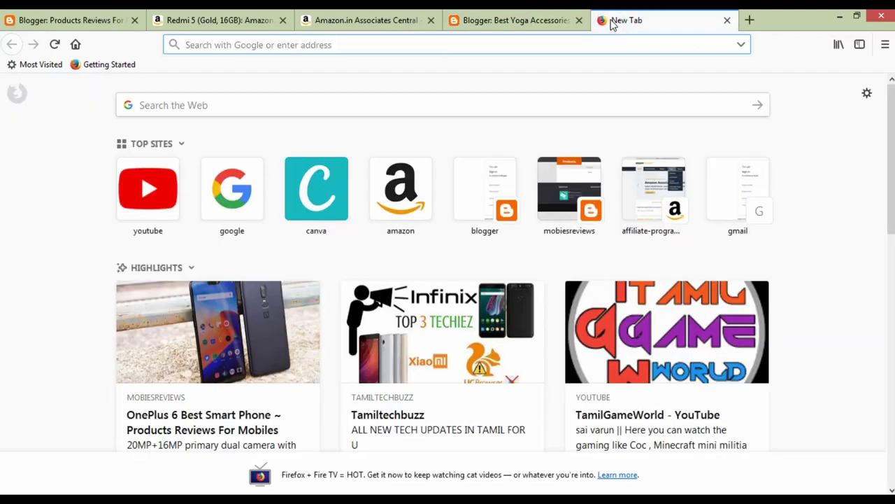
{"action": "type", "text": "ama"}
{"action": "key", "text": "Return"}
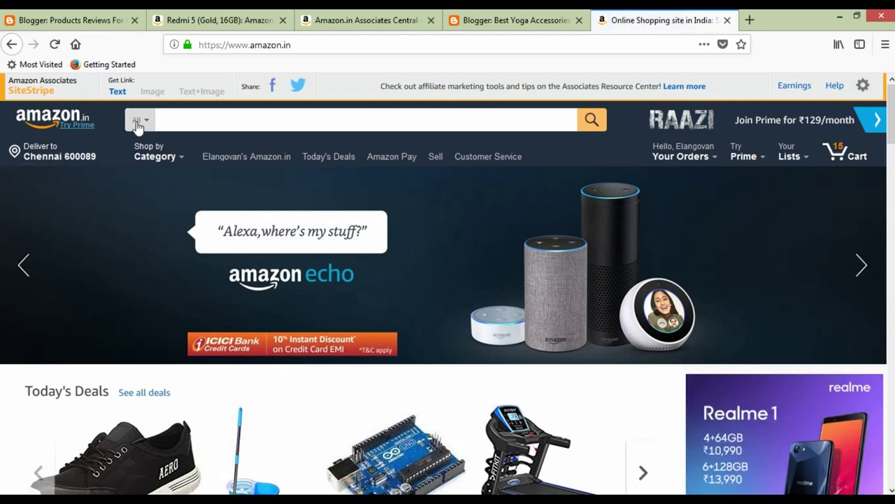
{"action": "scroll", "coordinate": [138, 132], "scroll_direction": "down", "scroll_amount": 2}
{"action": "scroll", "coordinate": [140, 129], "scroll_direction": "down", "scroll_amount": 2}
{"action": "left_click", "coordinate": [153, 90]}
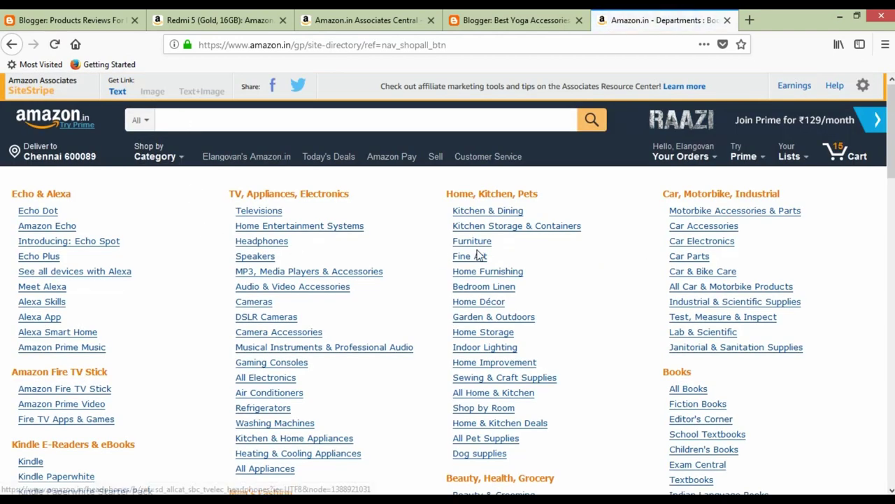
{"action": "scroll", "coordinate": [395, 241], "scroll_direction": "down", "scroll_amount": 4}
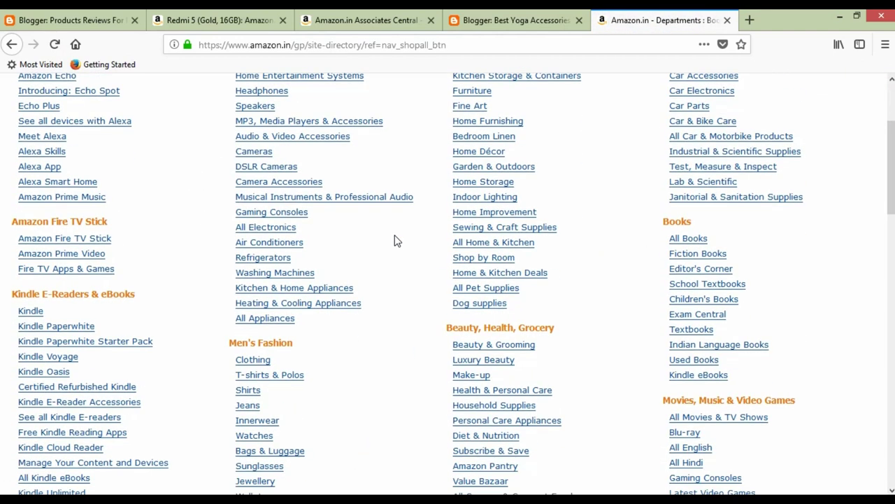
{"action": "scroll", "coordinate": [389, 270], "scroll_direction": "down", "scroll_amount": 5}
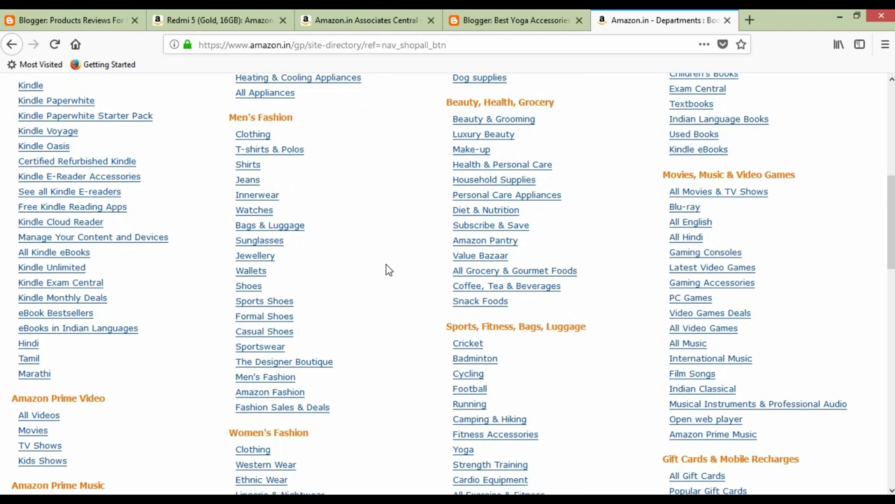
{"action": "left_click", "coordinate": [511, 140]}
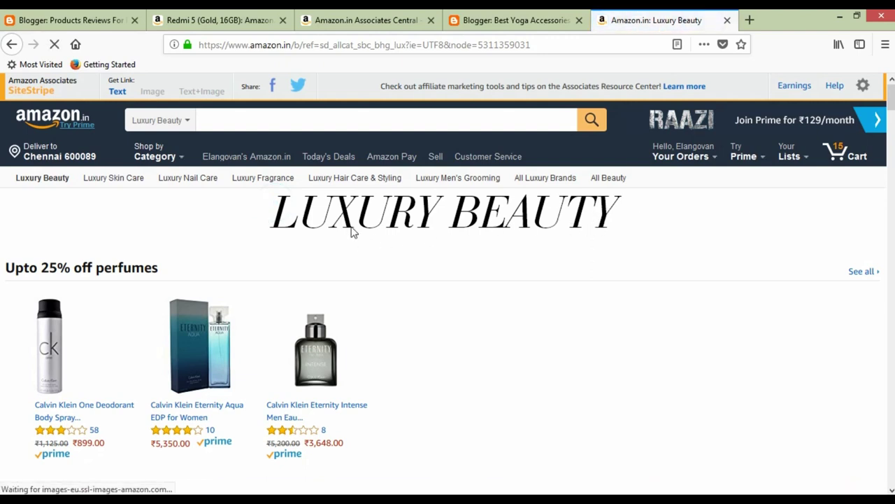
Browse the discounted perfume row on the Luxury Beauty page.
{"action": "scroll", "coordinate": [351, 231], "scroll_direction": "down", "scroll_amount": 4}
{"action": "scroll", "coordinate": [344, 236], "scroll_direction": "up", "scroll_amount": 2}
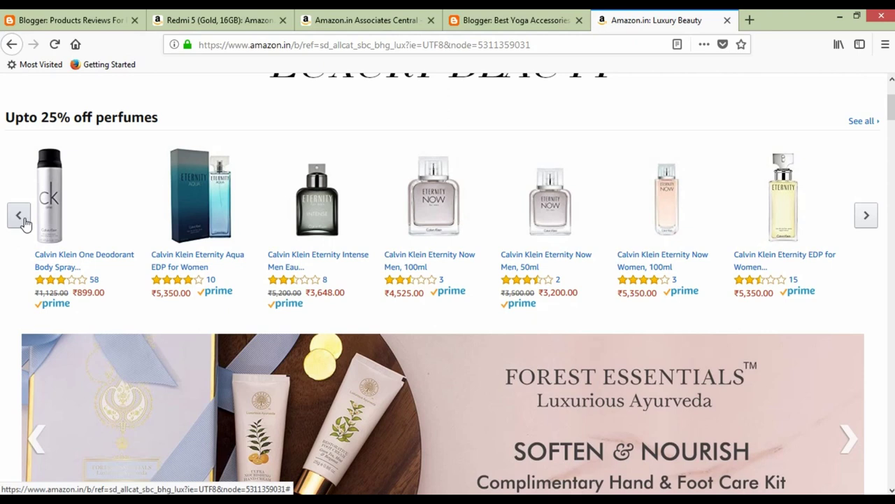
{"action": "left_click", "coordinate": [865, 225]}
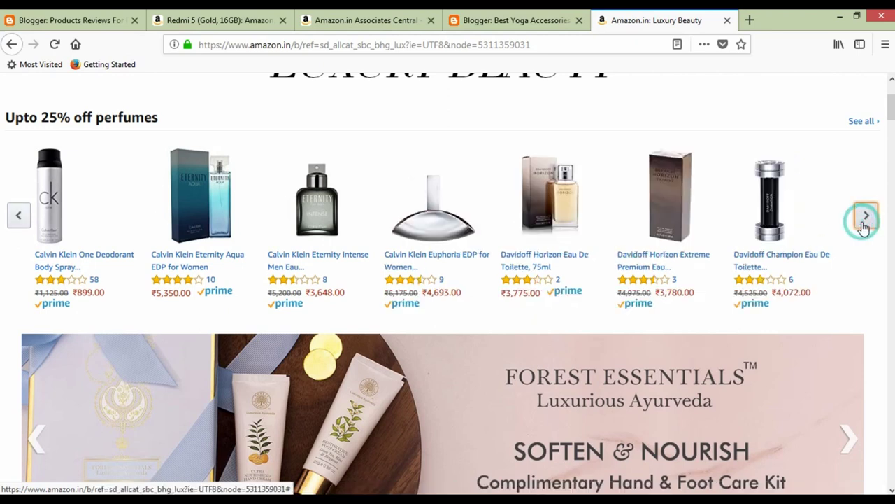
{"action": "left_click", "coordinate": [13, 229]}
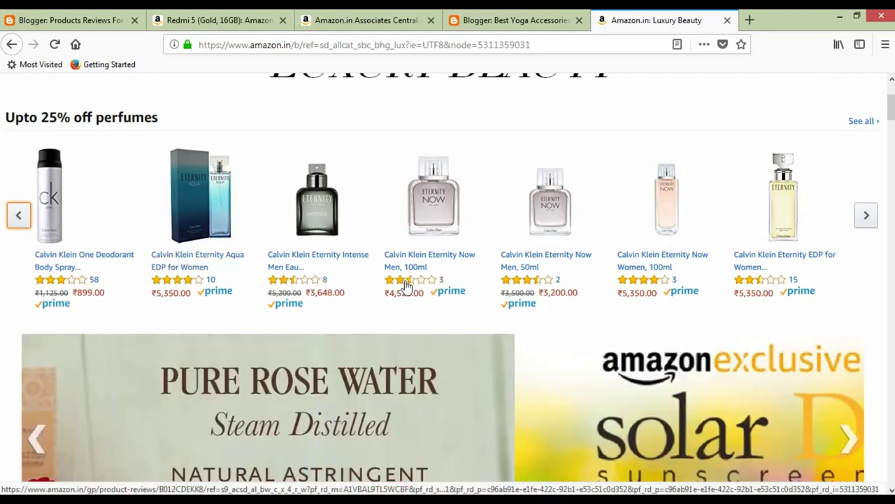
{"action": "scroll", "coordinate": [380, 320], "scroll_direction": "down", "scroll_amount": 6}
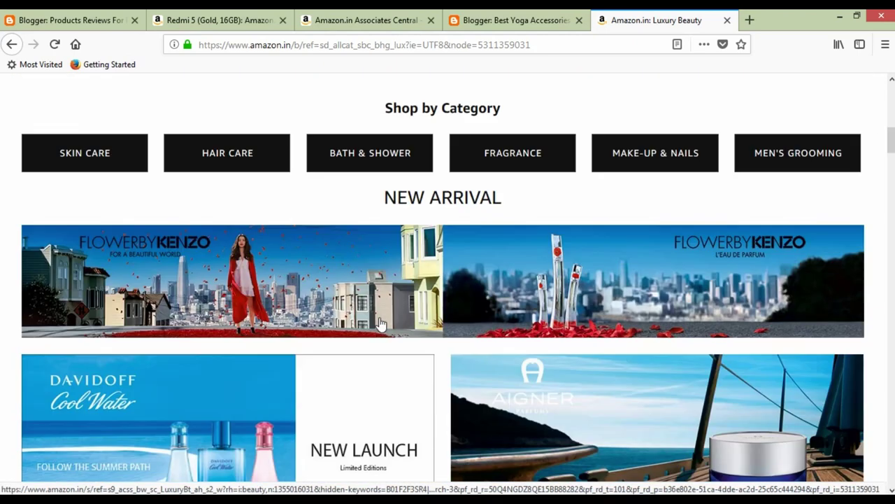
{"action": "scroll", "coordinate": [381, 324], "scroll_direction": "up", "scroll_amount": 7}
{"action": "scroll", "coordinate": [381, 323], "scroll_direction": "up", "scroll_amount": 3}
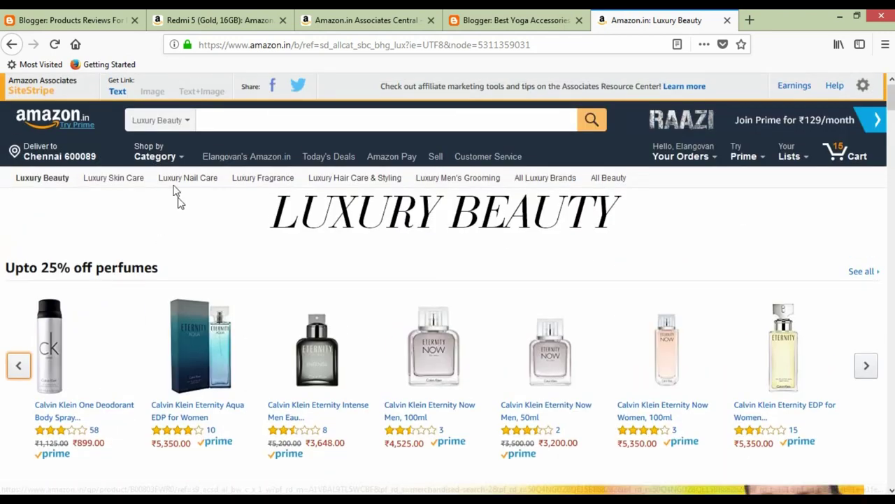
Reopen the Luxury Beauty store from Shop by Category > Beauty, Health, Grocery.
{"action": "mouse_move", "coordinate": [156, 159]}
{"action": "scroll", "coordinate": [161, 147], "scroll_direction": "down", "scroll_amount": 3}
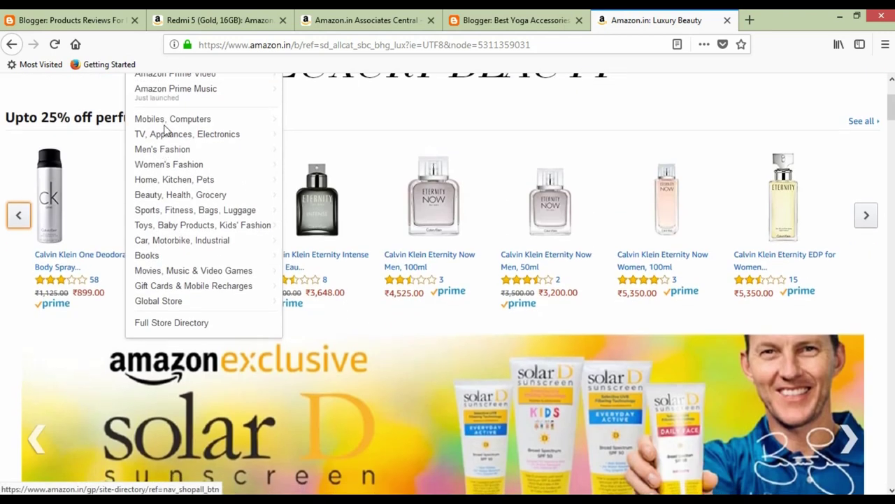
{"action": "mouse_move", "coordinate": [170, 199]}
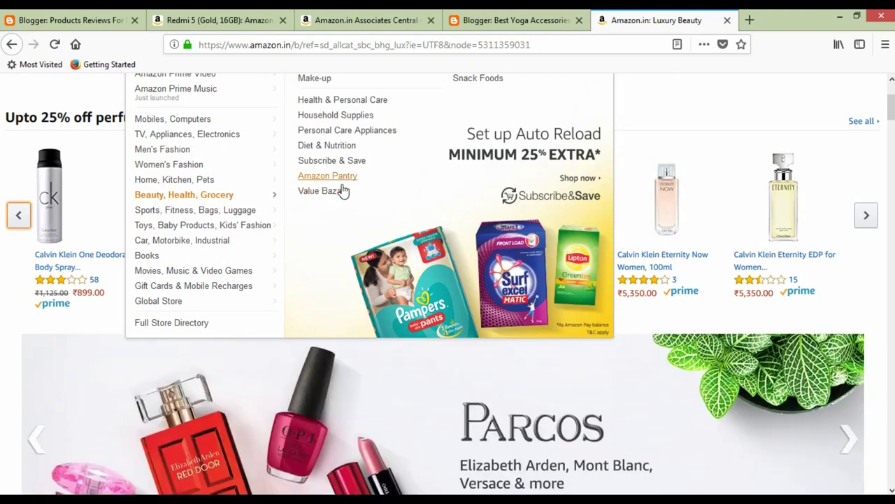
{"action": "scroll", "coordinate": [343, 191], "scroll_direction": "up", "scroll_amount": 2}
{"action": "left_click", "coordinate": [327, 140]}
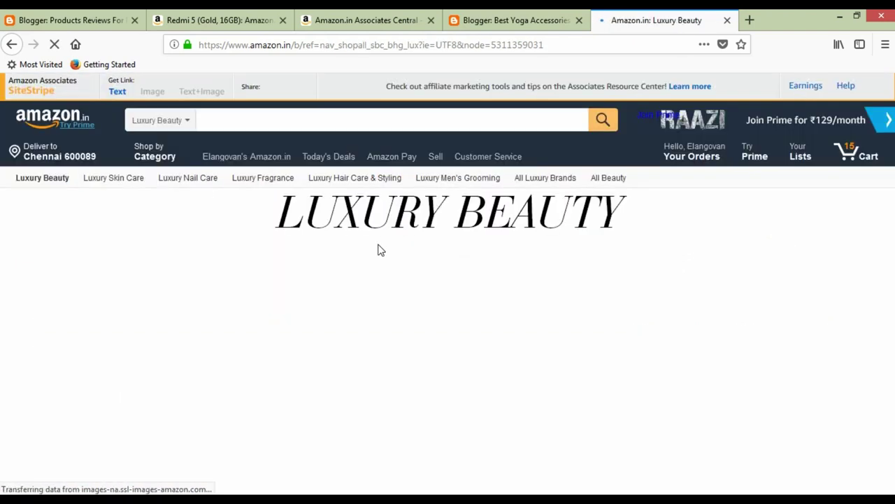
Scroll down to Shop by Brand and bring up link options for the Davidoff logo.
{"action": "scroll", "coordinate": [362, 274], "scroll_direction": "down", "scroll_amount": 3}
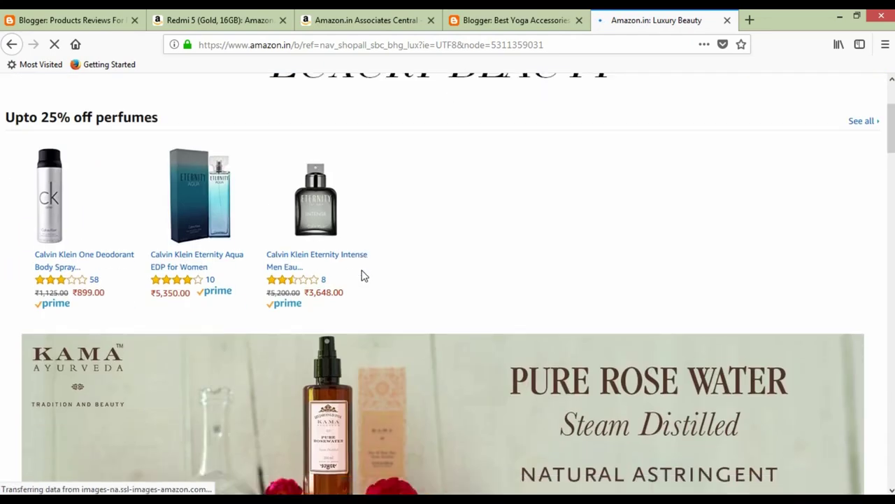
{"action": "scroll", "coordinate": [363, 275], "scroll_direction": "down", "scroll_amount": 15}
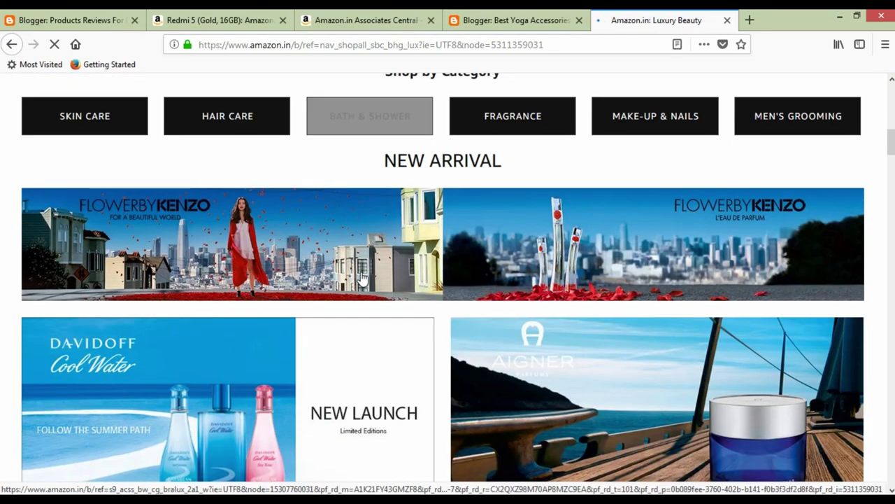
{"action": "scroll", "coordinate": [361, 278], "scroll_direction": "down", "scroll_amount": 10}
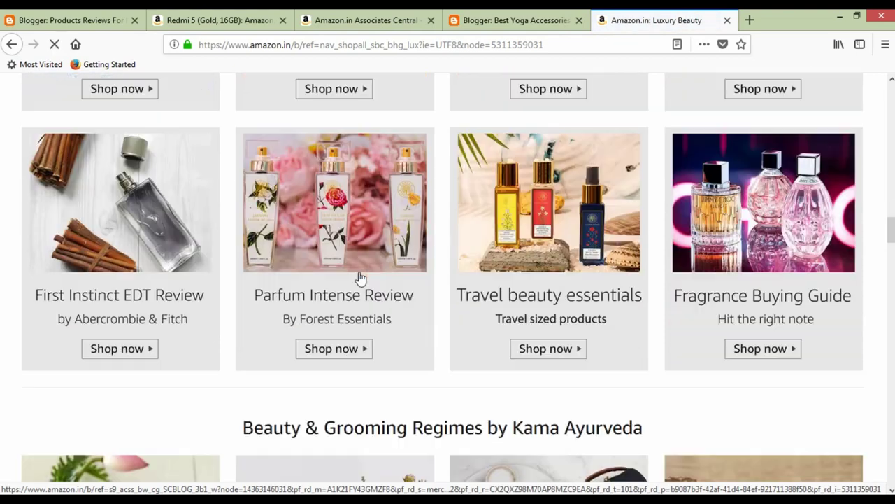
{"action": "scroll", "coordinate": [361, 278], "scroll_direction": "down", "scroll_amount": 15}
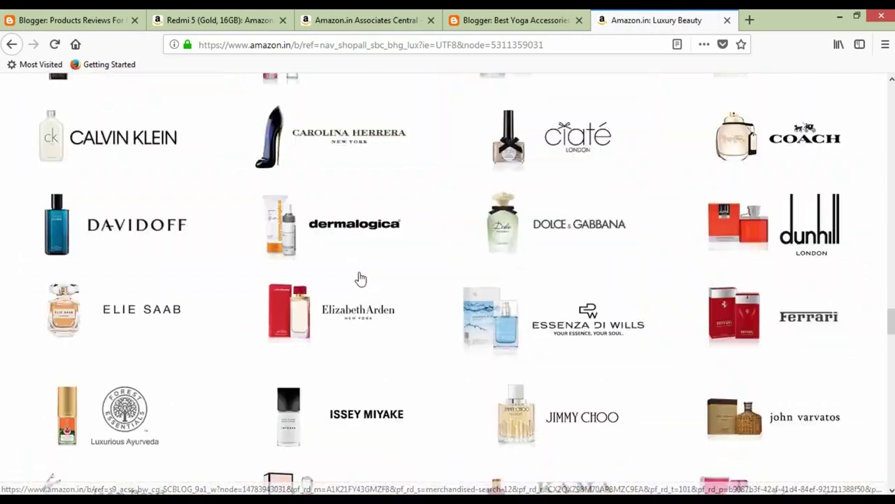
{"action": "scroll", "coordinate": [361, 279], "scroll_direction": "down", "scroll_amount": 15}
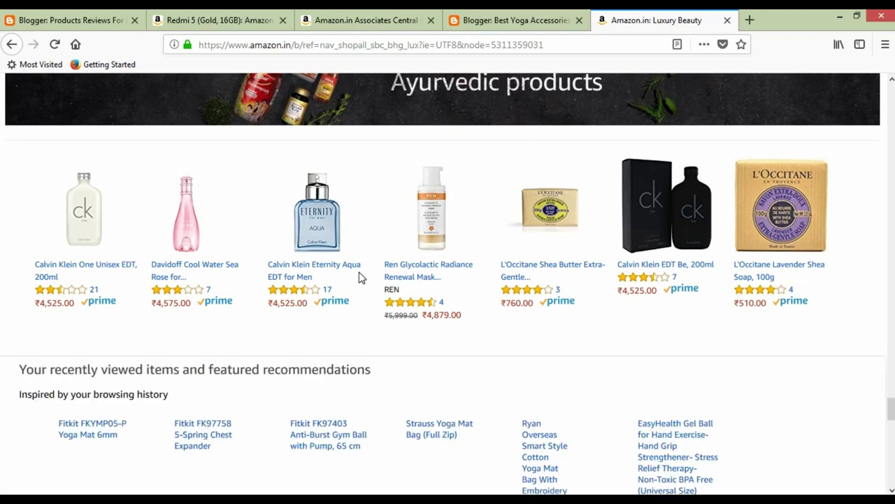
{"action": "scroll", "coordinate": [361, 278], "scroll_direction": "down", "scroll_amount": 4}
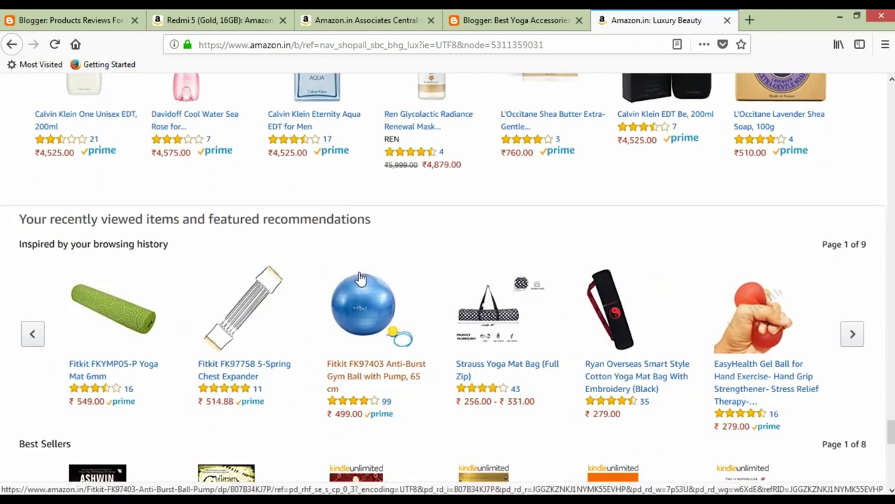
{"action": "scroll", "coordinate": [361, 279], "scroll_direction": "up", "scroll_amount": 4}
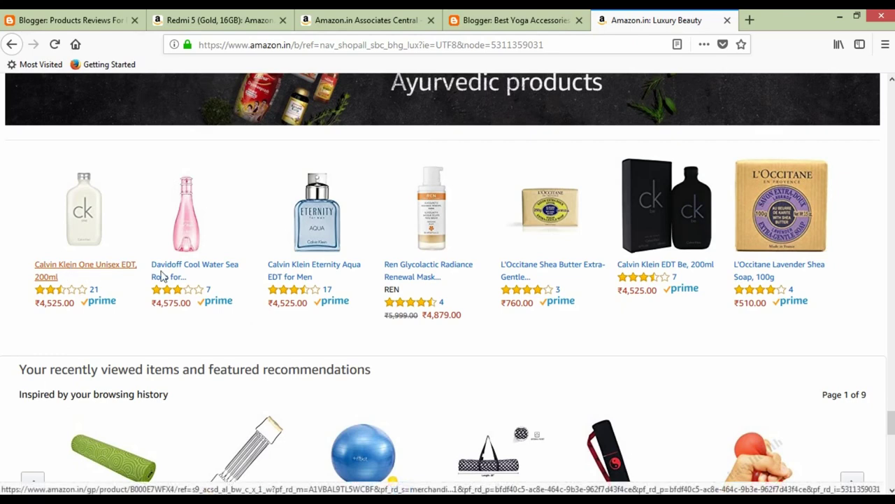
{"action": "scroll", "coordinate": [356, 274], "scroll_direction": "up", "scroll_amount": 15}
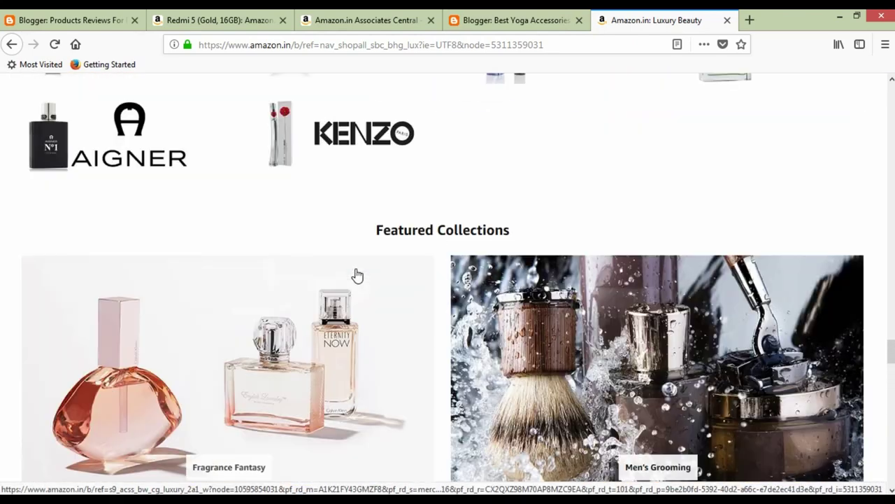
{"action": "scroll", "coordinate": [357, 280], "scroll_direction": "up", "scroll_amount": 5}
{"action": "scroll", "coordinate": [225, 274], "scroll_direction": "up", "scroll_amount": 12}
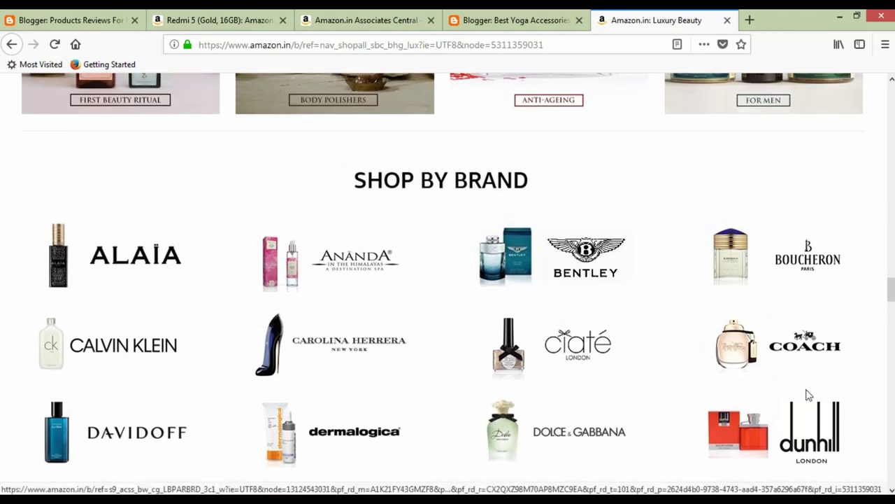
{"action": "scroll", "coordinate": [805, 394], "scroll_direction": "down", "scroll_amount": 3}
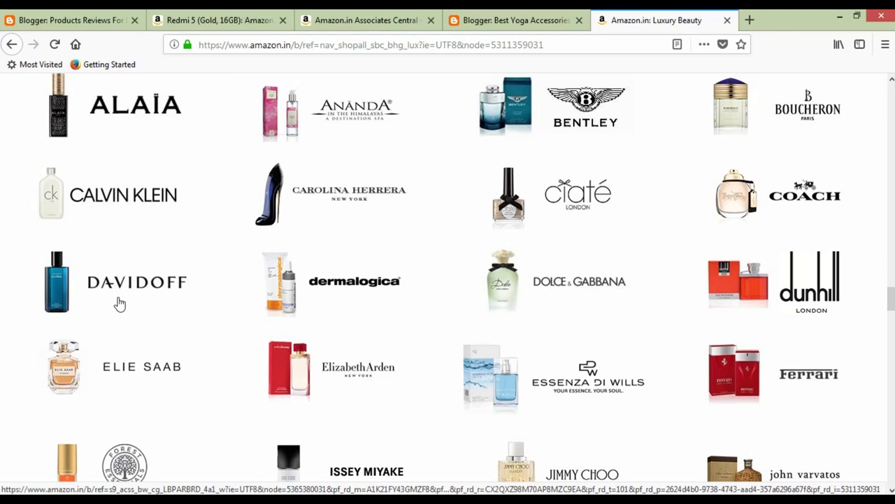
{"action": "right_click", "coordinate": [138, 290]}
Open the Davidoff brand page and browse its products.
{"action": "left_click", "coordinate": [119, 289]}
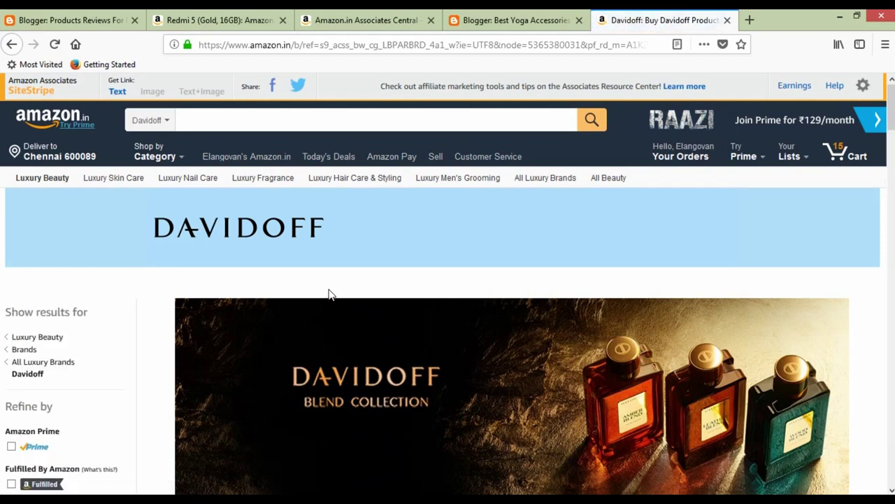
{"action": "scroll", "coordinate": [331, 294], "scroll_direction": "down", "scroll_amount": 6}
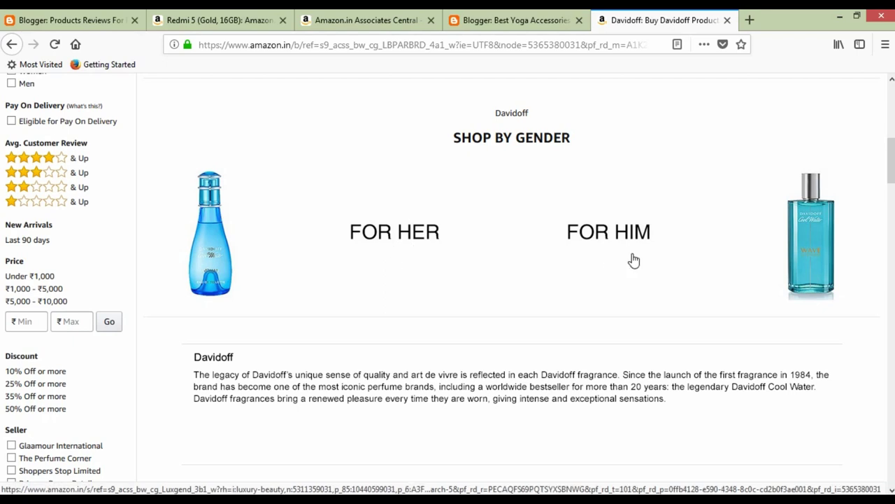
{"action": "scroll", "coordinate": [397, 238], "scroll_direction": "down", "scroll_amount": 5}
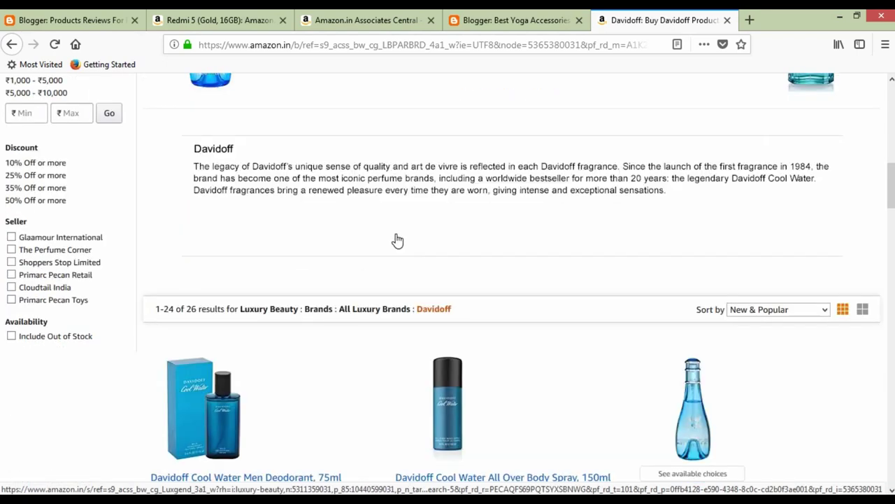
{"action": "scroll", "coordinate": [397, 243], "scroll_direction": "down", "scroll_amount": 4}
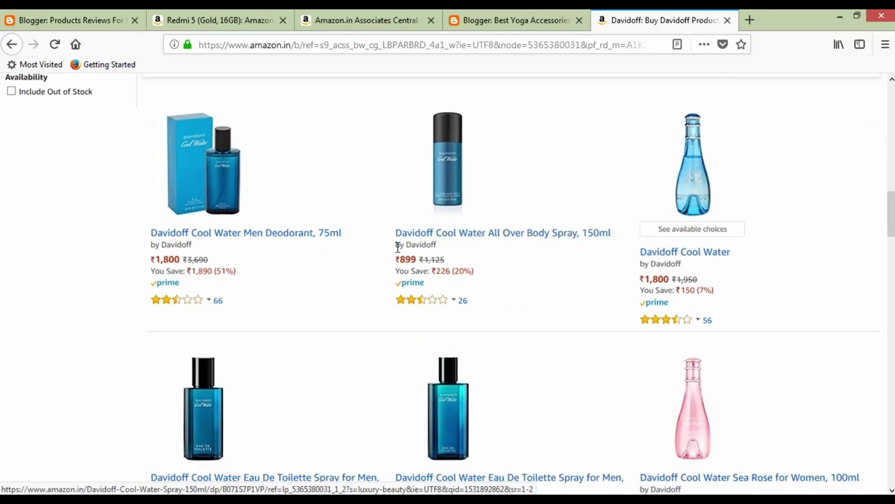
{"action": "scroll", "coordinate": [409, 266], "scroll_direction": "up", "scroll_amount": 2}
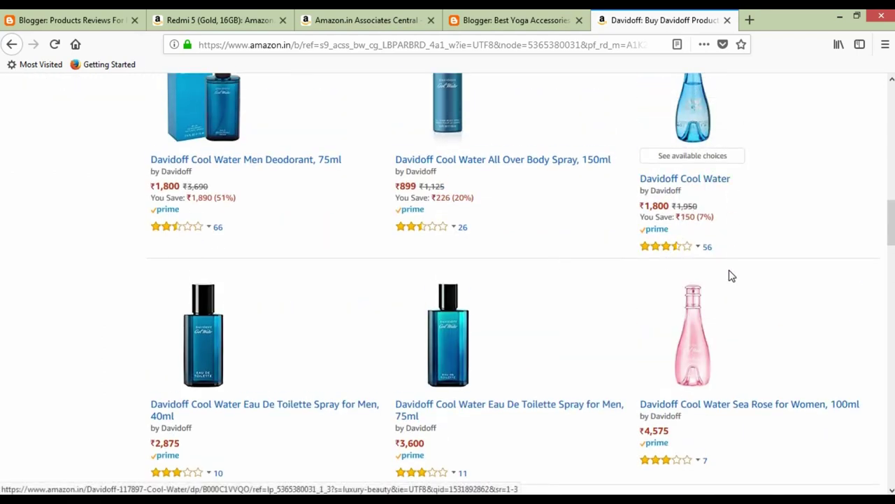
{"action": "scroll", "coordinate": [729, 275], "scroll_direction": "up", "scroll_amount": 1}
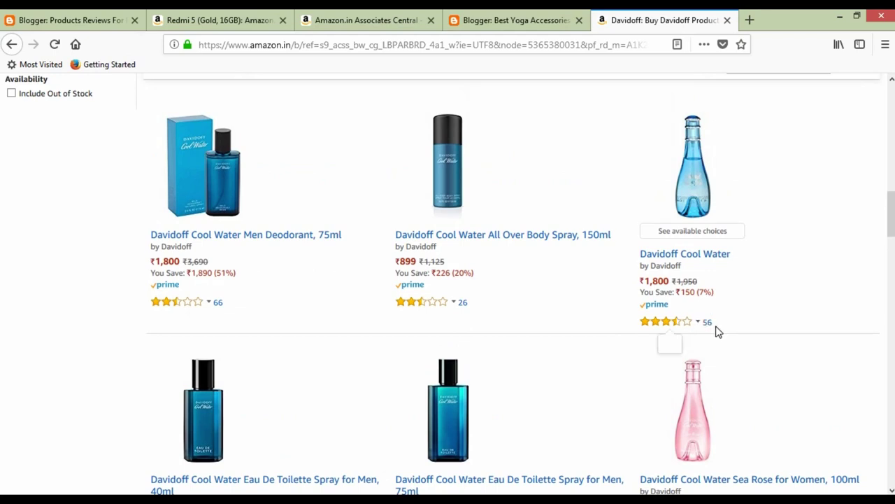
{"action": "scroll", "coordinate": [700, 335], "scroll_direction": "down", "scroll_amount": 2}
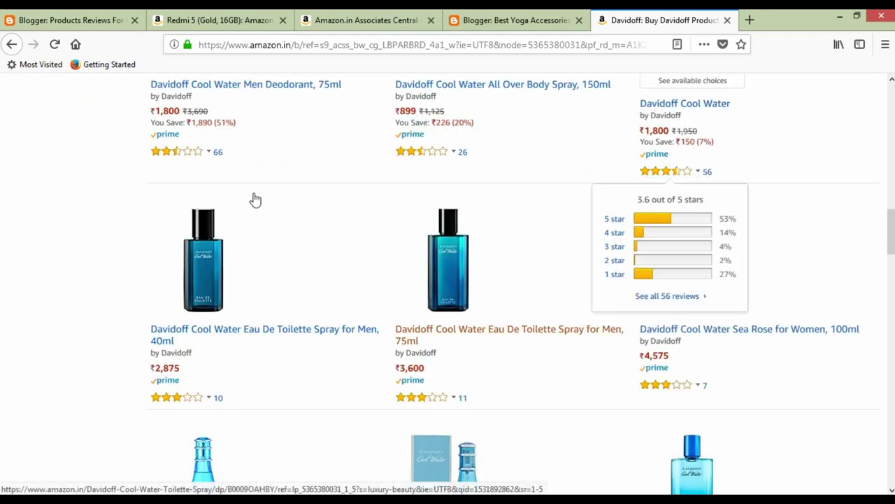
{"action": "scroll", "coordinate": [357, 214], "scroll_direction": "down", "scroll_amount": 5}
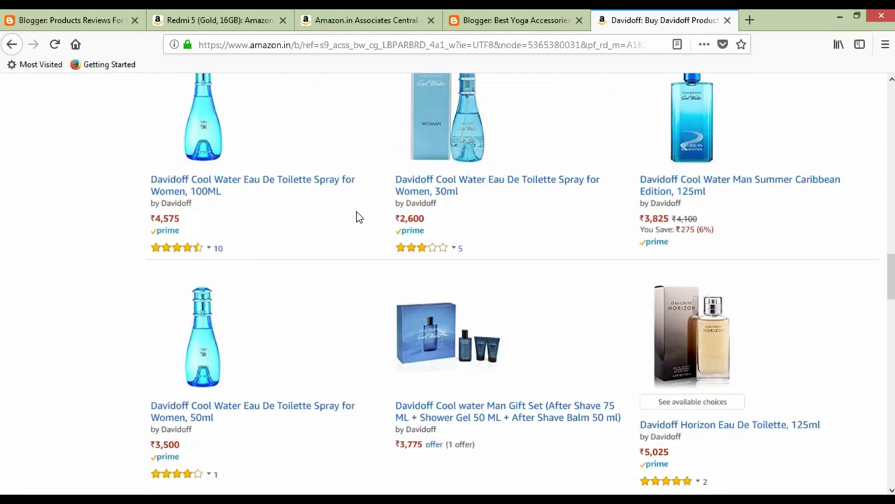
{"action": "scroll", "coordinate": [377, 232], "scroll_direction": "up", "scroll_amount": 4}
Compare ratings of the 30ml and women's 100ML sprays and open the Cool Water women's 100ML product.
{"action": "left_click", "coordinate": [406, 251]}
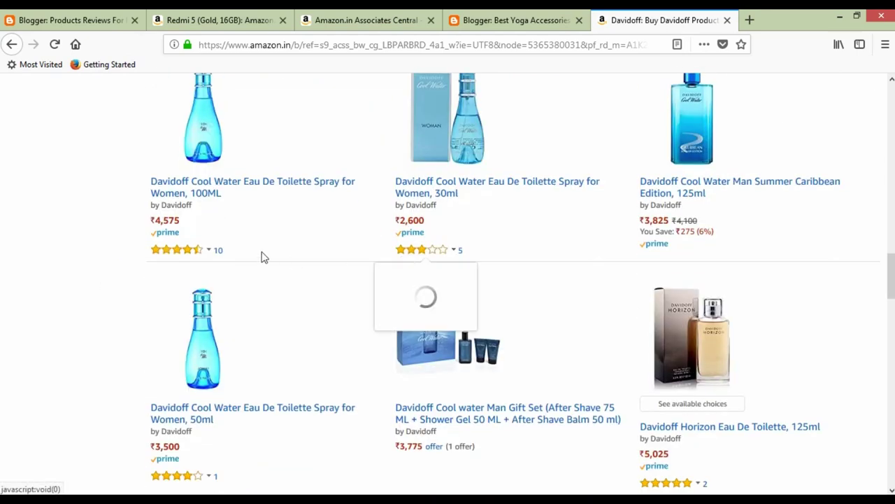
{"action": "left_click", "coordinate": [202, 255]}
{"action": "scroll", "coordinate": [202, 257], "scroll_direction": "down", "scroll_amount": 3}
{"action": "scroll", "coordinate": [202, 259], "scroll_direction": "up", "scroll_amount": 1}
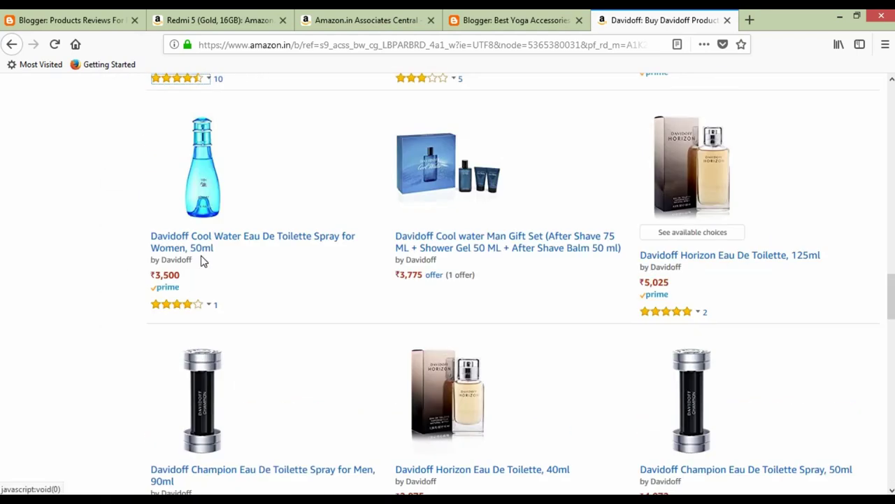
{"action": "scroll", "coordinate": [290, 310], "scroll_direction": "up", "scroll_amount": 5}
{"action": "scroll", "coordinate": [291, 310], "scroll_direction": "up", "scroll_amount": 10}
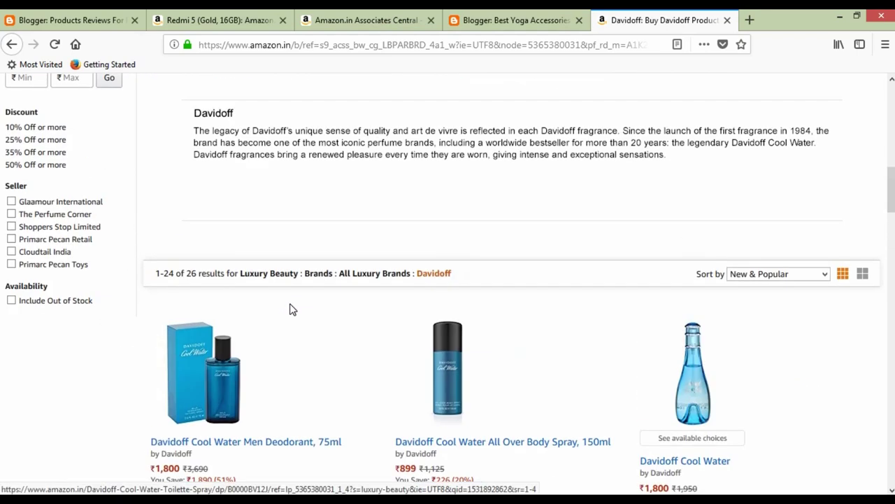
{"action": "scroll", "coordinate": [323, 273], "scroll_direction": "down", "scroll_amount": 3}
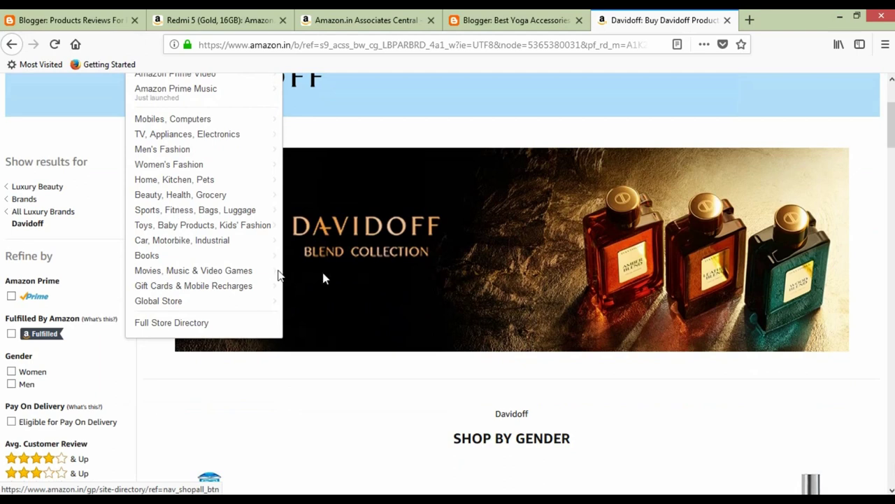
{"action": "scroll", "coordinate": [317, 331], "scroll_direction": "down", "scroll_amount": 3}
{"action": "scroll", "coordinate": [308, 329], "scroll_direction": "down", "scroll_amount": 11}
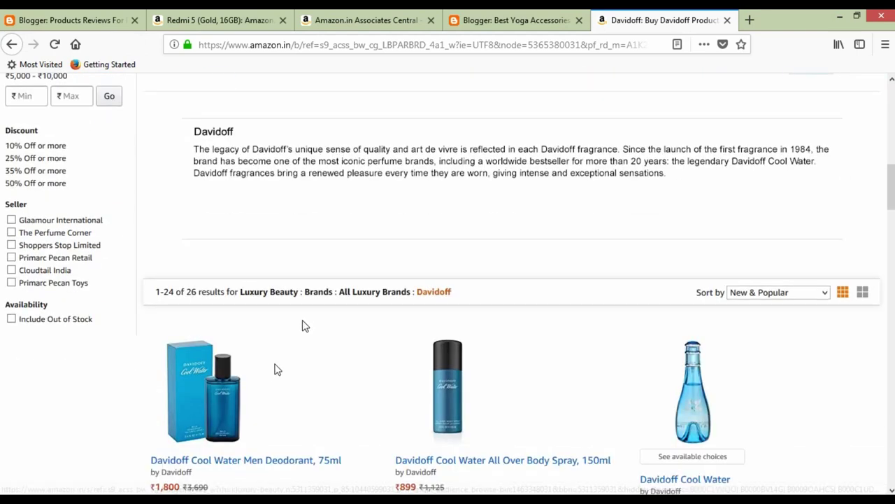
{"action": "scroll", "coordinate": [275, 351], "scroll_direction": "down", "scroll_amount": 2}
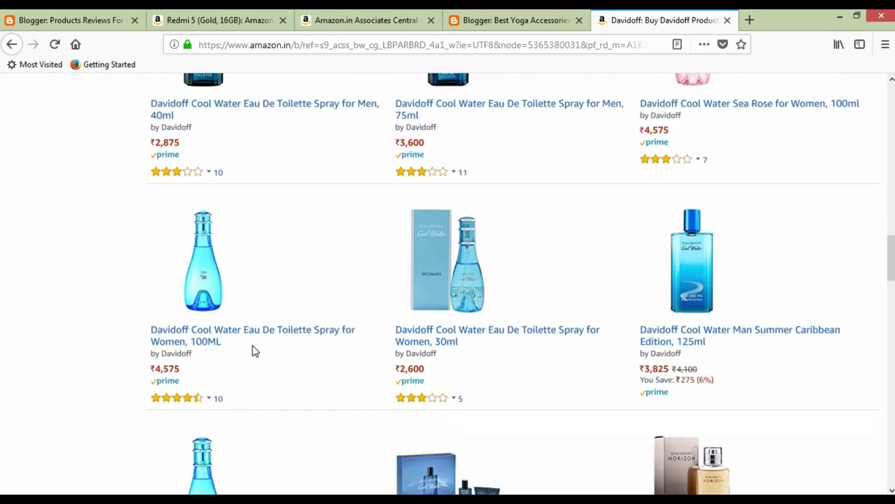
{"action": "left_click", "coordinate": [258, 334]}
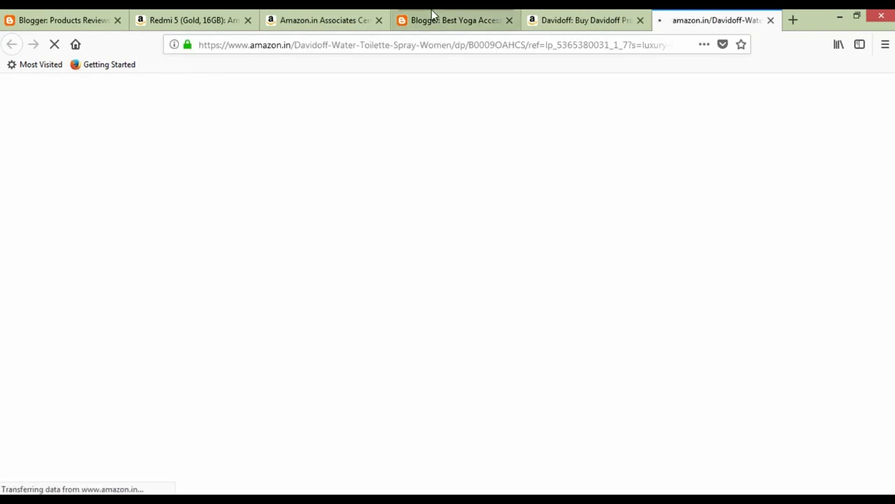
Check the Cool Water product and Davidoff search tabs, then return to the Best Yoga Accessories blog.
{"action": "left_click", "coordinate": [434, 15]}
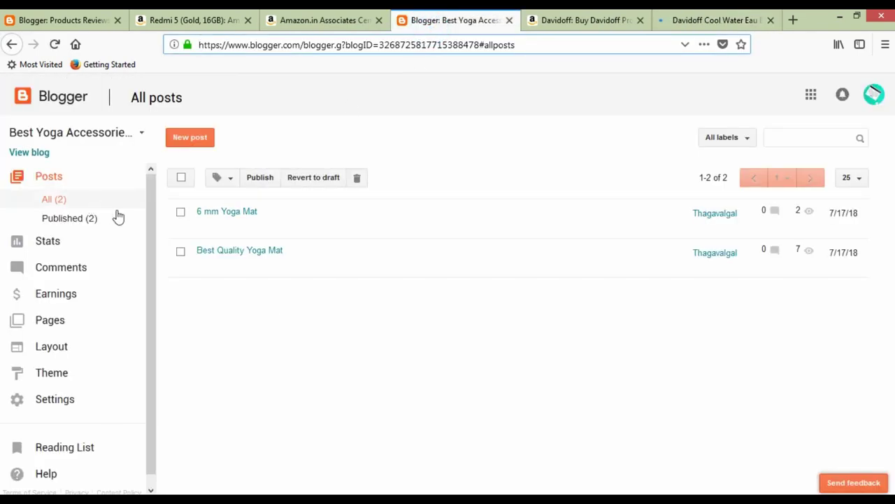
{"action": "left_click", "coordinate": [689, 21]}
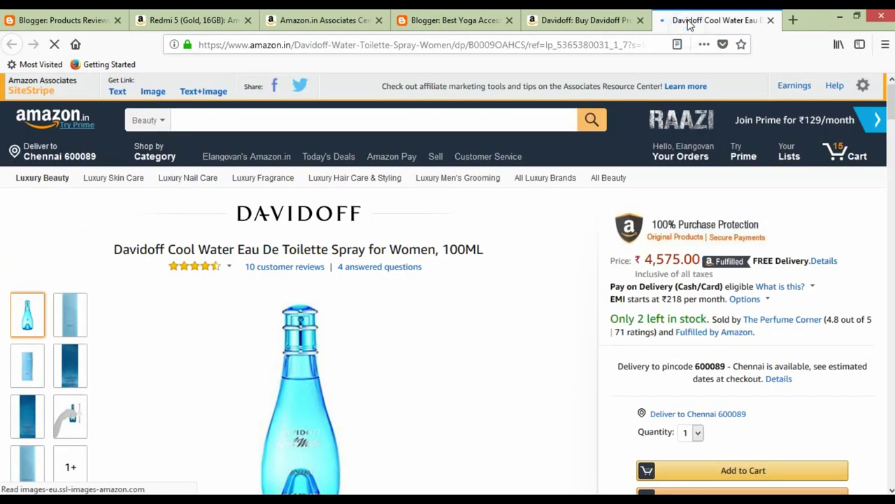
{"action": "left_click", "coordinate": [606, 23]}
{"action": "left_click", "coordinate": [458, 21]}
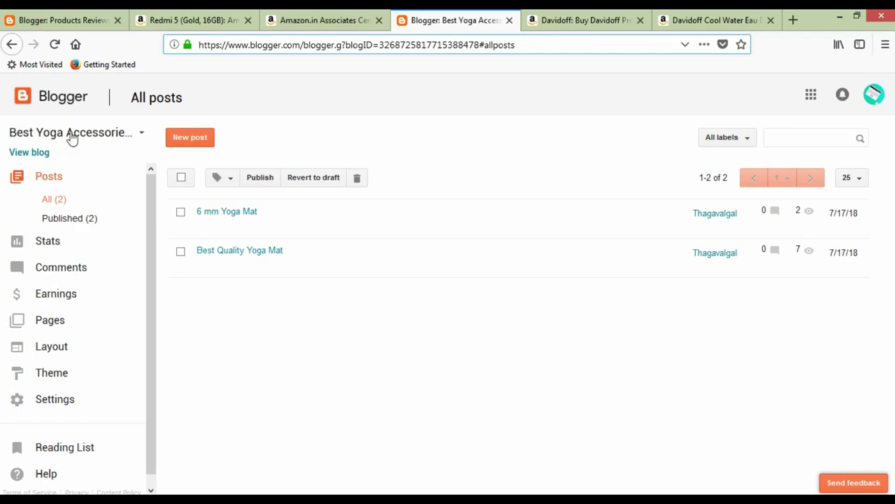
Create blog 'Best Perfume Site' at bestperfumesite.blogspot.com with the Picture Window theme, declining a custom domain.
{"action": "left_click", "coordinate": [139, 135]}
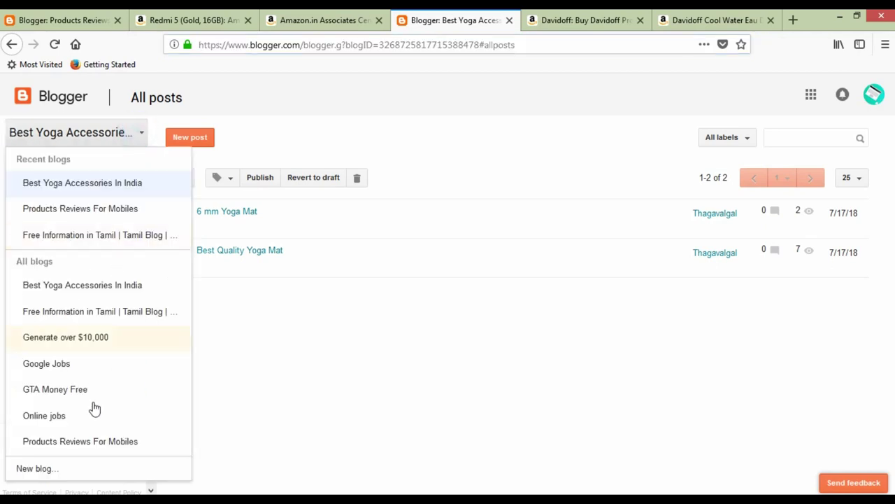
{"action": "left_click", "coordinate": [47, 468]}
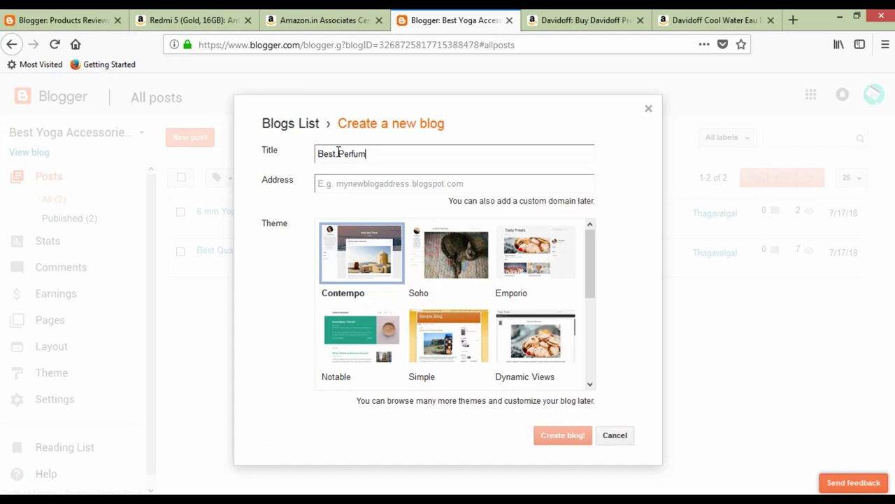
{"action": "key", "text": "Tab"}
{"action": "type", "text": "be"}
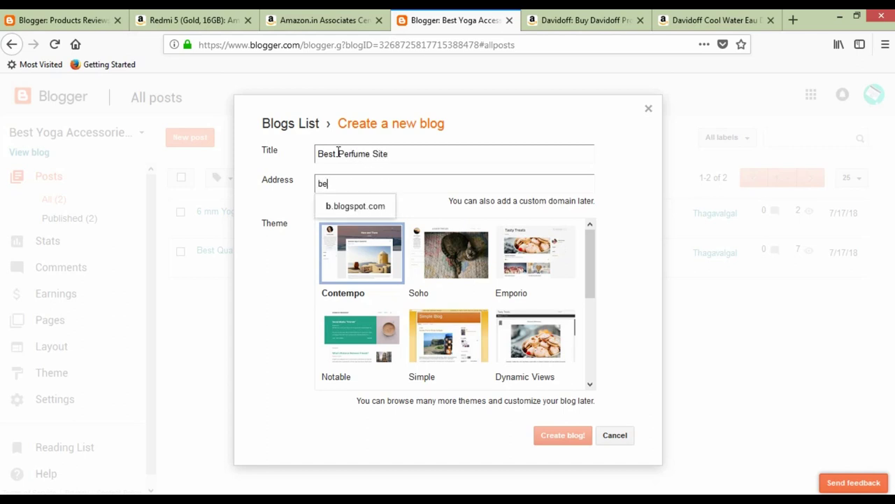
{"action": "type", "text": "stperfumesite"}
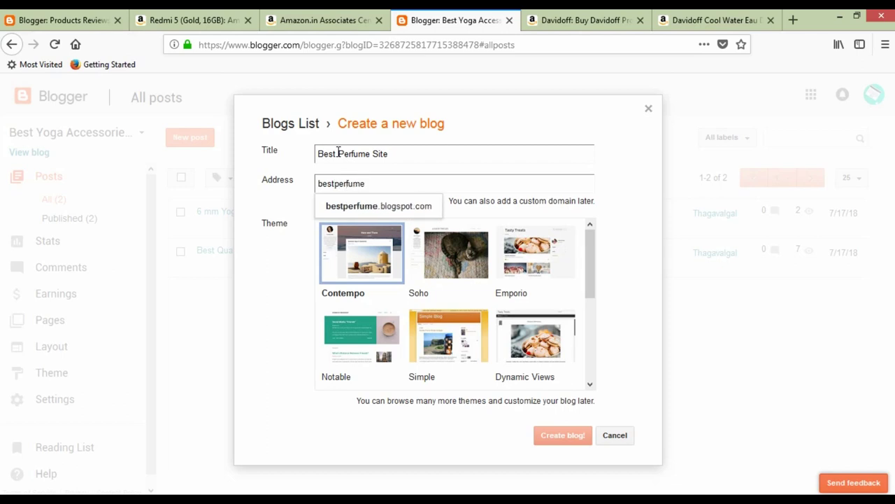
{"action": "left_click", "coordinate": [405, 206]}
{"action": "left_click_drag", "start_coordinate": [591, 272], "coordinate": [592, 356]}
{"action": "left_click", "coordinate": [357, 244]}
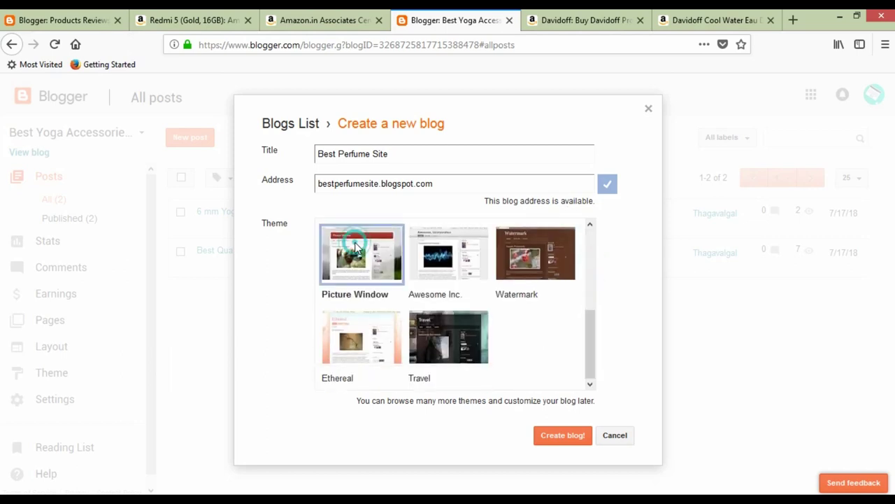
{"action": "left_click", "coordinate": [559, 436]}
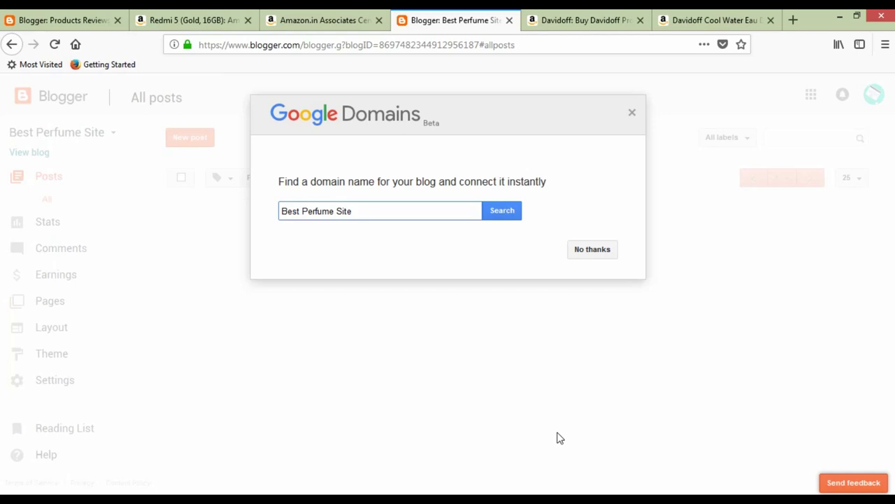
{"action": "left_click", "coordinate": [595, 249]}
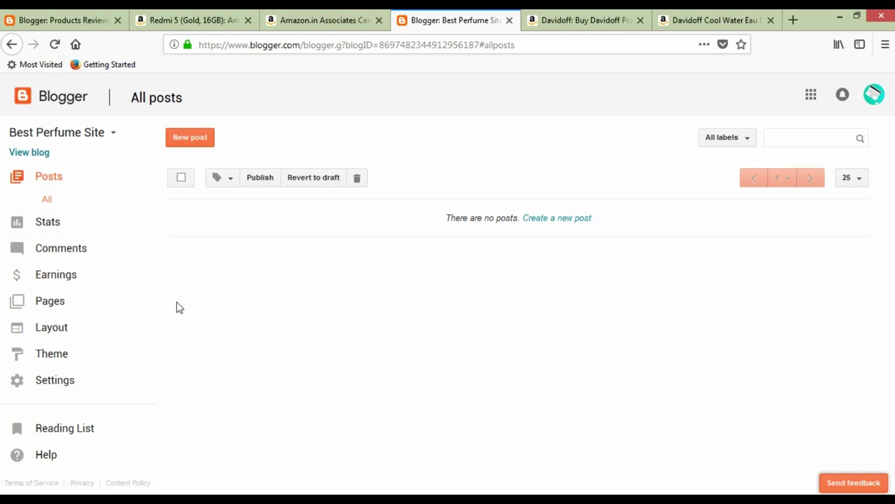
Start a new post and copy the Davidoff Cool Water product title from Amazon.
{"action": "left_click", "coordinate": [183, 136]}
{"action": "left_click", "coordinate": [678, 23]}
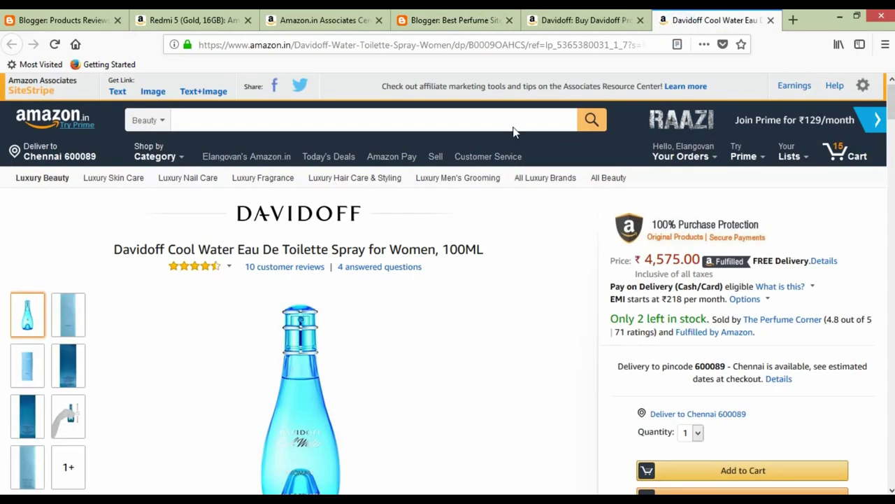
{"action": "left_click", "coordinate": [116, 248]}
{"action": "left_click", "coordinate": [484, 247], "text": "shift"}
{"action": "key", "text": "ctrl+c"}
{"action": "left_click", "coordinate": [624, 14]}
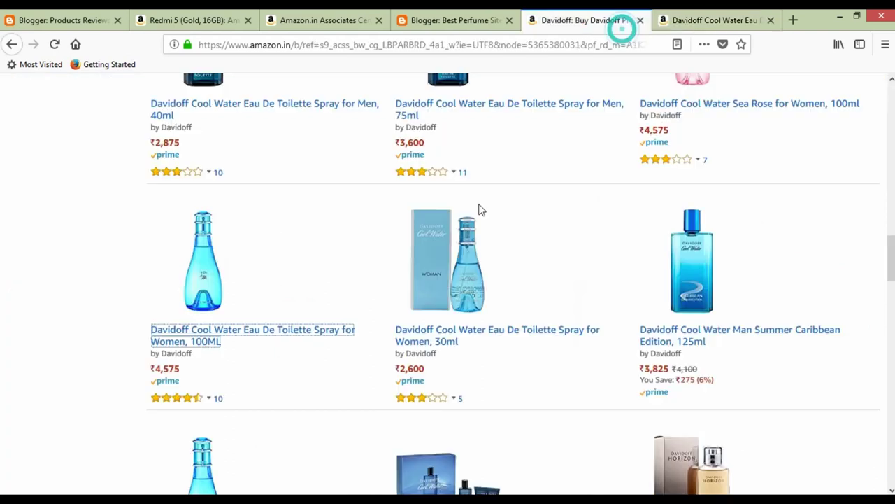
{"action": "left_click", "coordinate": [420, 20]}
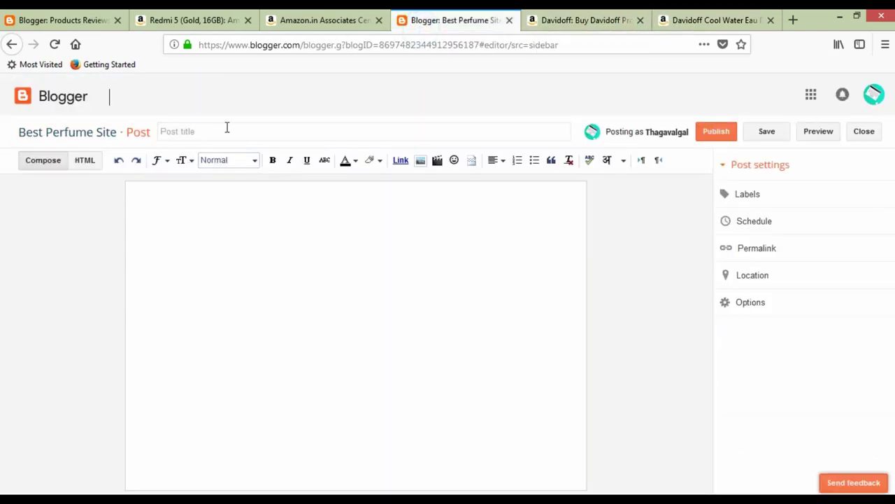
Paste the title as 'Davidoff Cool Water Eau De Toilette Spray for Women', removing '100ML'.
{"action": "left_click", "coordinate": [226, 127]}
{"action": "key", "text": "ctrl+v"}
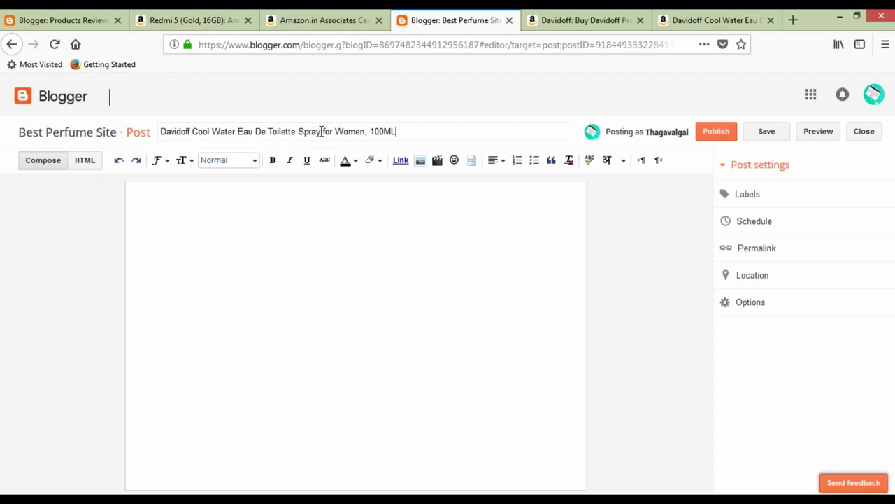
{"action": "left_click_drag", "start_coordinate": [367, 132], "coordinate": [453, 130]}
{"action": "key", "text": "BackSpace"}
{"action": "left_click", "coordinate": [362, 232]}
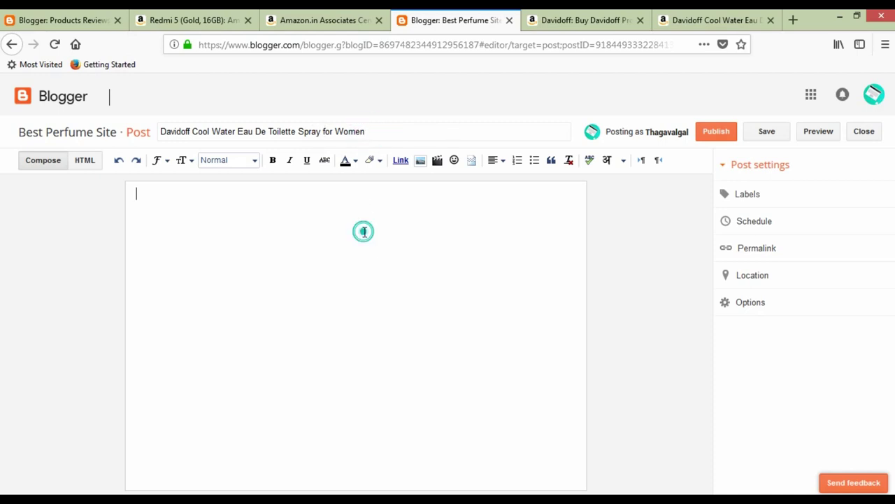
{"action": "left_click", "coordinate": [714, 21]}
Review the Davidoff Cool Water product page and the Davidoff listing.
{"action": "scroll", "coordinate": [317, 312], "scroll_direction": "down", "scroll_amount": 5}
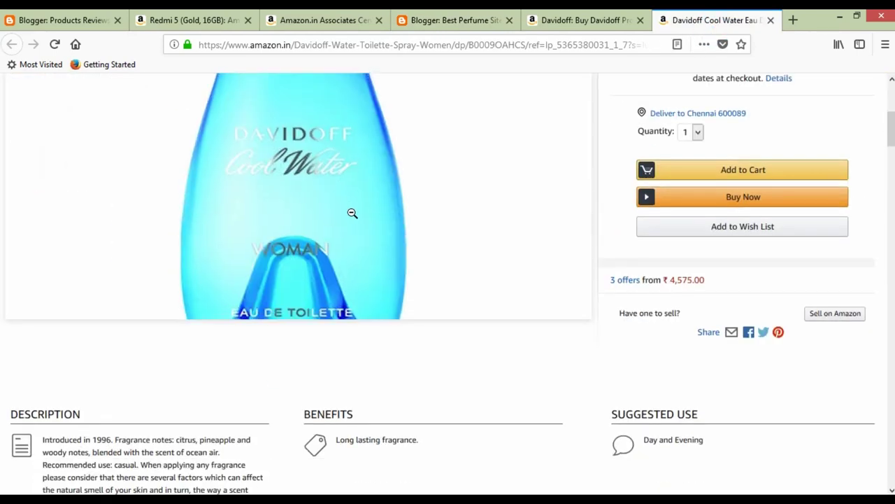
{"action": "scroll", "coordinate": [322, 209], "scroll_direction": "up", "scroll_amount": 4}
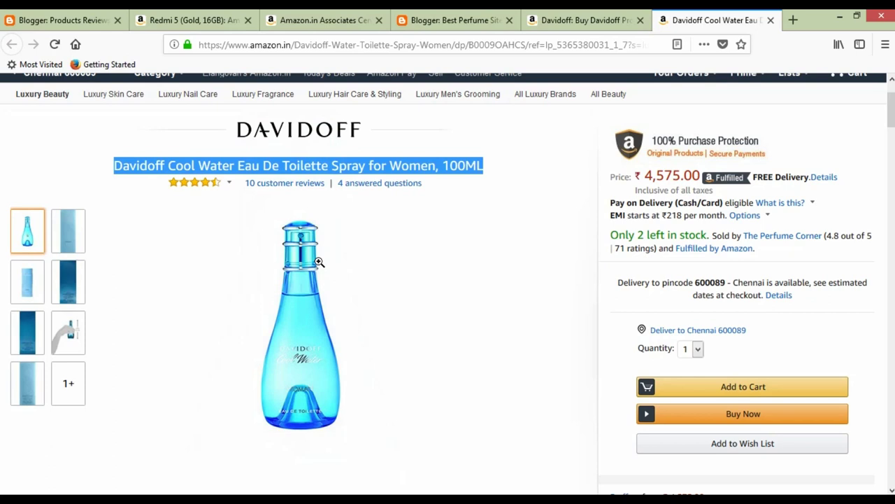
{"action": "scroll", "coordinate": [318, 261], "scroll_direction": "down", "scroll_amount": 15}
{"action": "scroll", "coordinate": [543, 311], "scroll_direction": "down", "scroll_amount": 15}
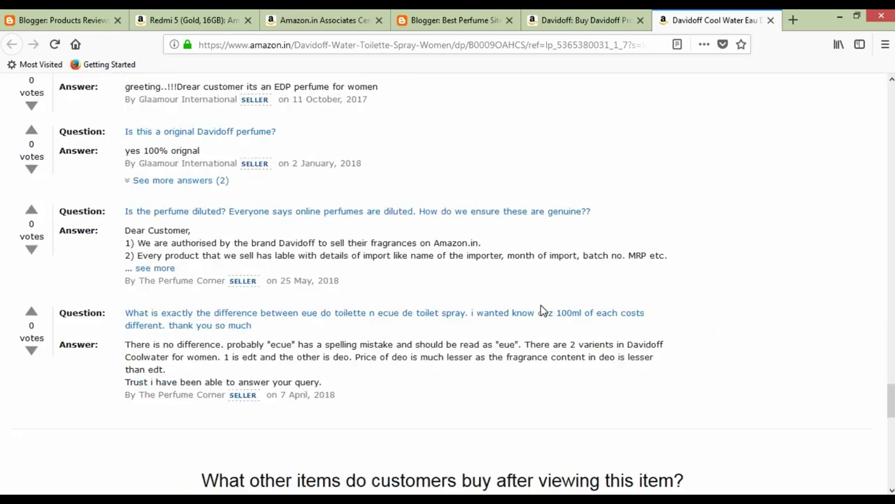
{"action": "scroll", "coordinate": [542, 310], "scroll_direction": "down", "scroll_amount": 5}
{"action": "scroll", "coordinate": [540, 310], "scroll_direction": "up", "scroll_amount": 10}
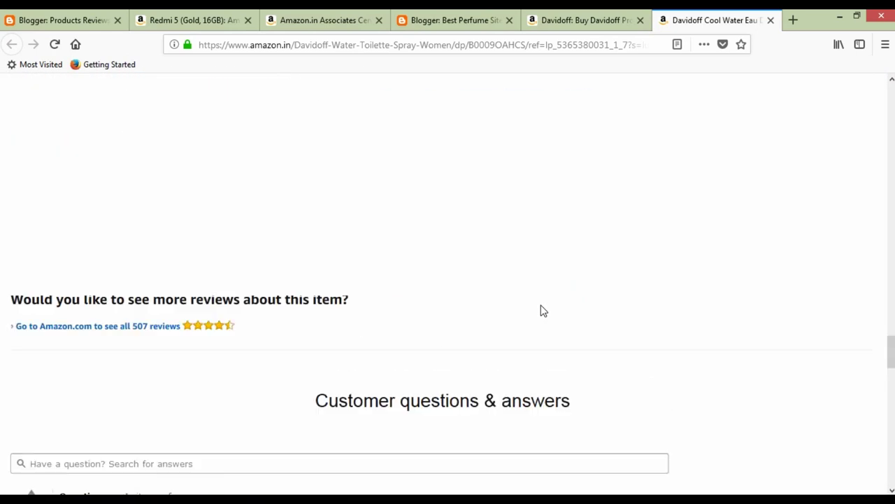
{"action": "scroll", "coordinate": [541, 305], "scroll_direction": "up", "scroll_amount": 20}
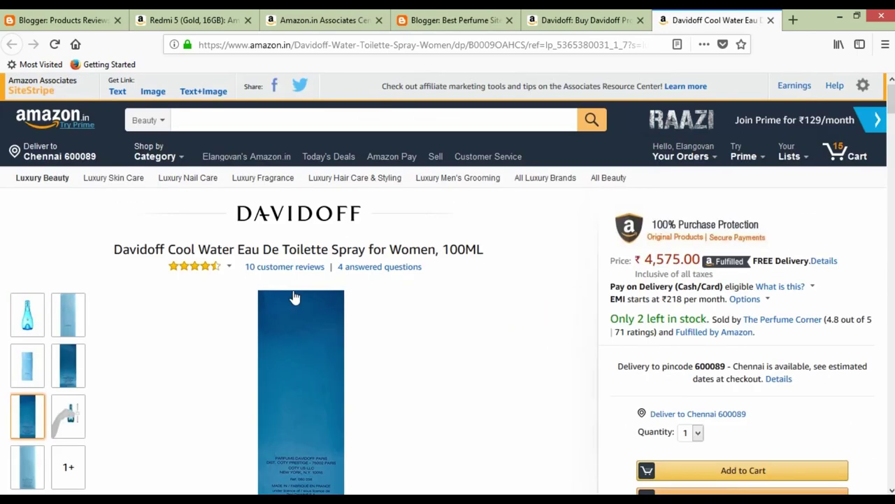
{"action": "left_click", "coordinate": [553, 18]}
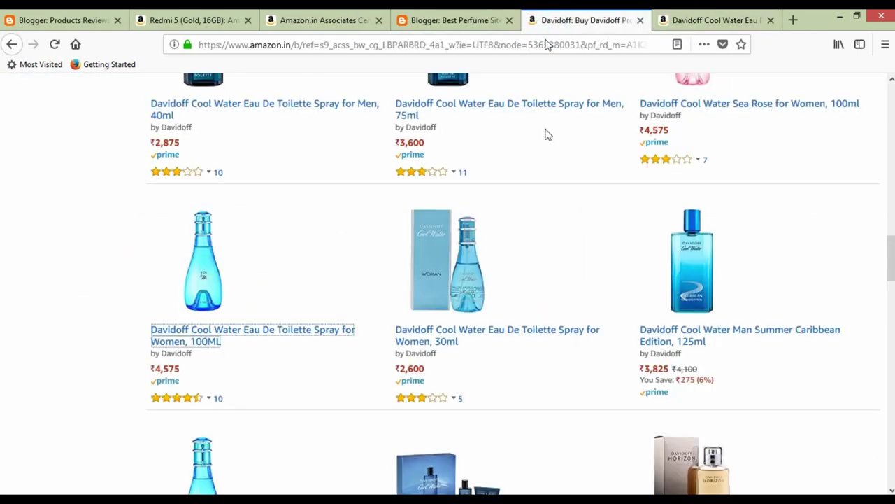
{"action": "left_click", "coordinate": [731, 21]}
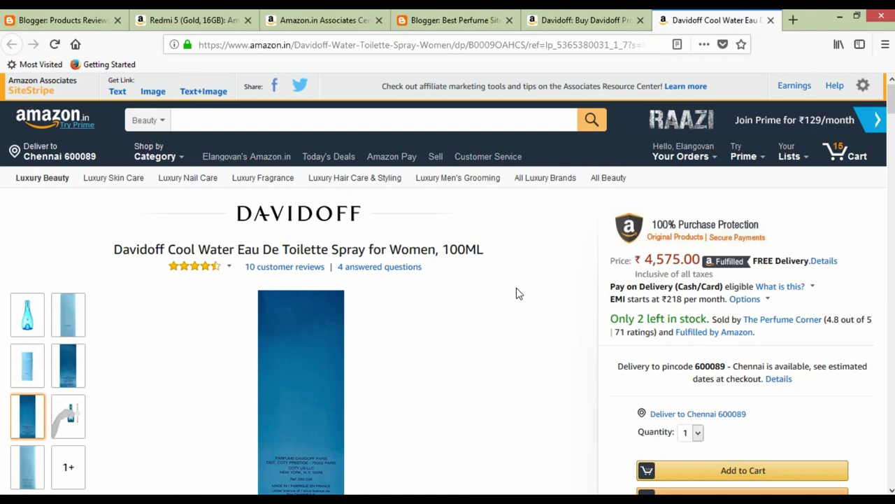
Copy Amazon's product description, manufacturer notes and features into the post body.
{"action": "scroll", "coordinate": [517, 290], "scroll_direction": "down", "scroll_amount": 3}
{"action": "scroll", "coordinate": [517, 294], "scroll_direction": "down", "scroll_amount": 3}
{"action": "scroll", "coordinate": [488, 314], "scroll_direction": "down", "scroll_amount": 3}
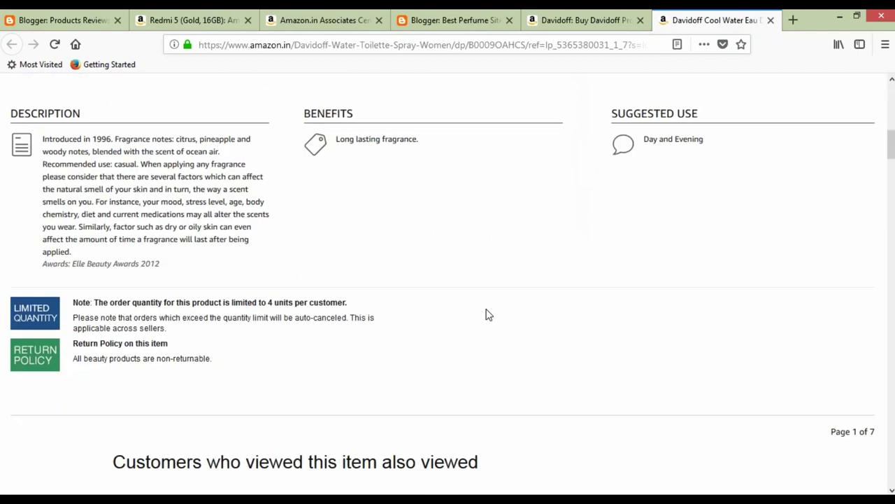
{"action": "scroll", "coordinate": [487, 314], "scroll_direction": "up", "scroll_amount": 8}
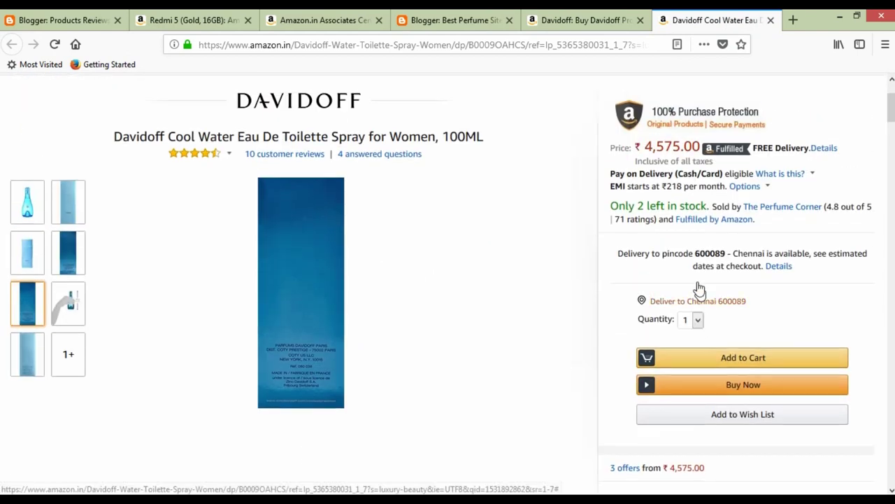
{"action": "scroll", "coordinate": [819, 280], "scroll_direction": "down", "scroll_amount": 10}
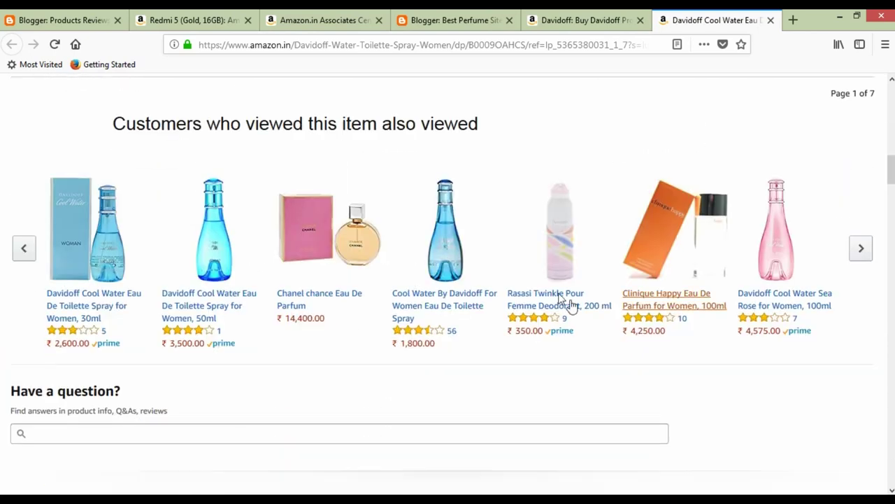
{"action": "scroll", "coordinate": [484, 277], "scroll_direction": "down", "scroll_amount": 3}
{"action": "left_click_drag", "start_coordinate": [18, 204], "coordinate": [507, 420]}
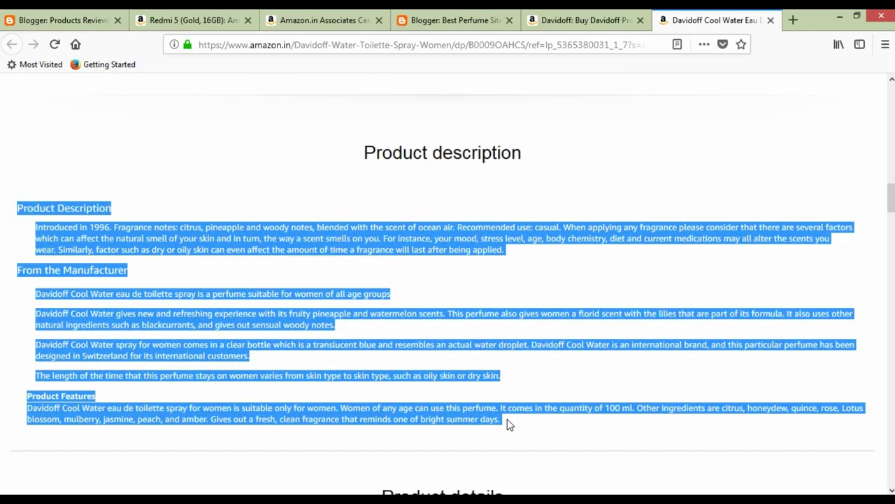
{"action": "scroll", "coordinate": [509, 425], "scroll_direction": "down", "scroll_amount": 3}
{"action": "left_click", "coordinate": [560, 19]}
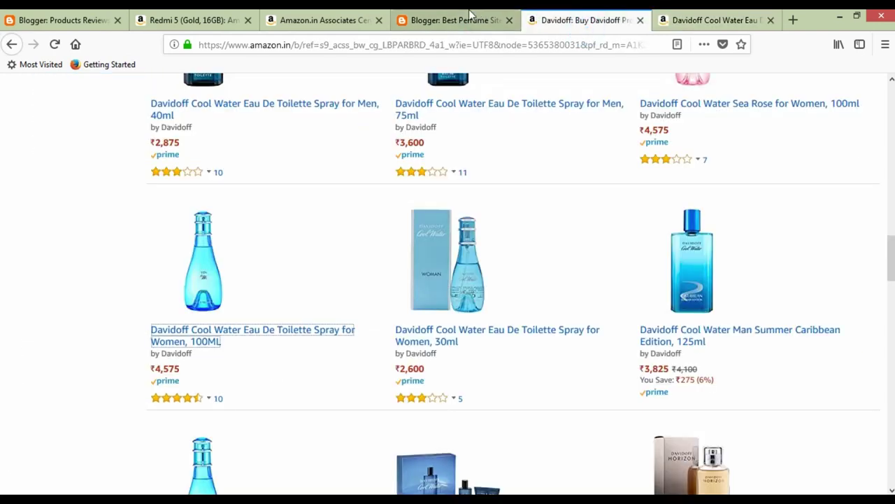
{"action": "left_click", "coordinate": [470, 14]}
{"action": "key", "text": "ctrl+v"}
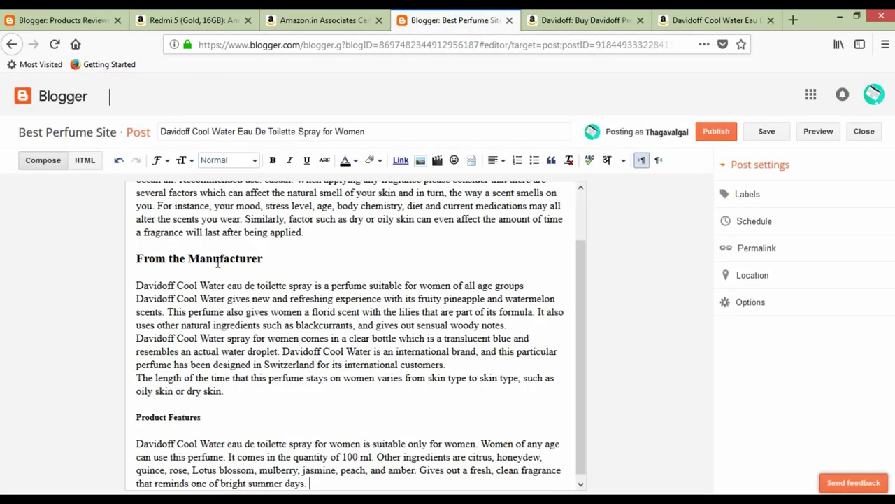
Switch the post editor to HTML view.
{"action": "scroll", "coordinate": [319, 262], "scroll_direction": "up", "scroll_amount": 2}
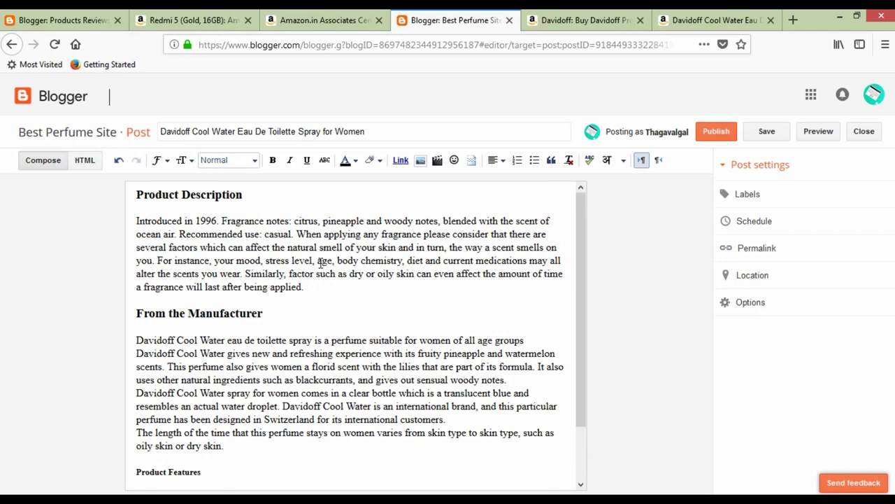
{"action": "scroll", "coordinate": [320, 263], "scroll_direction": "down", "scroll_amount": 3}
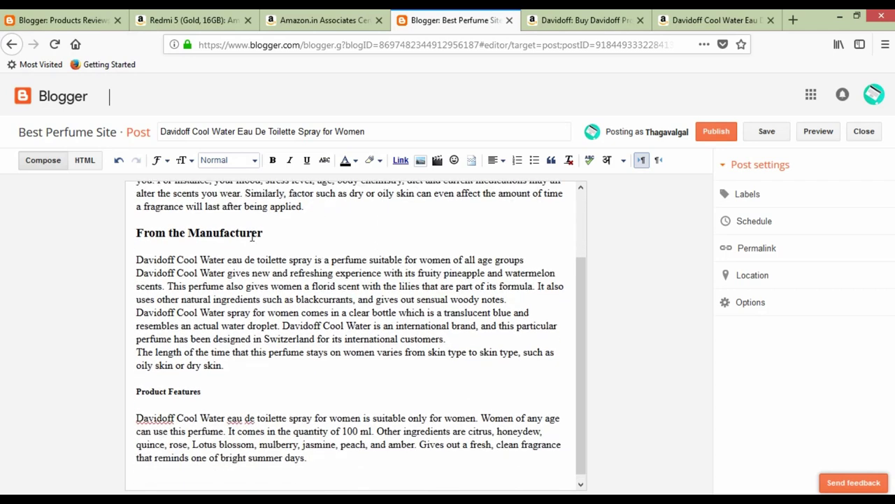
{"action": "left_click", "coordinate": [84, 161]}
{"action": "left_click", "coordinate": [611, 21]}
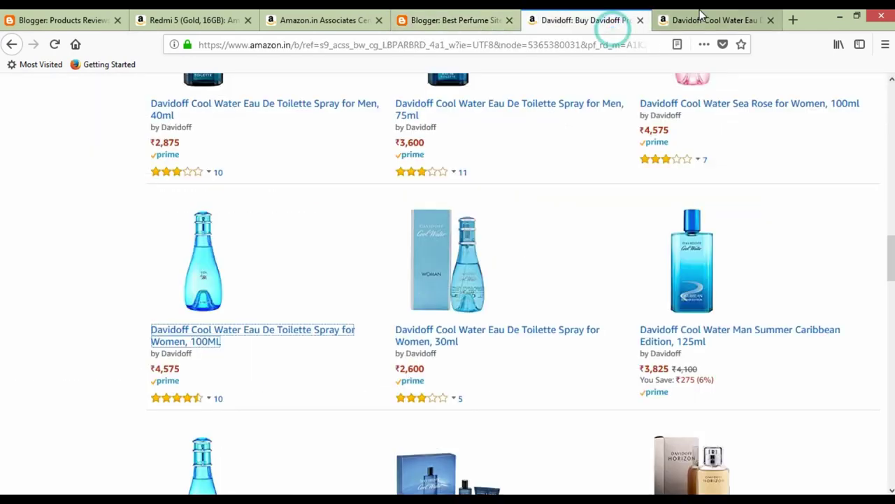
Generate the SiteStripe Text+Image link code for the Davidoff Cool Water product.
{"action": "left_click", "coordinate": [700, 21]}
{"action": "scroll", "coordinate": [178, 154], "scroll_direction": "up", "scroll_amount": 15}
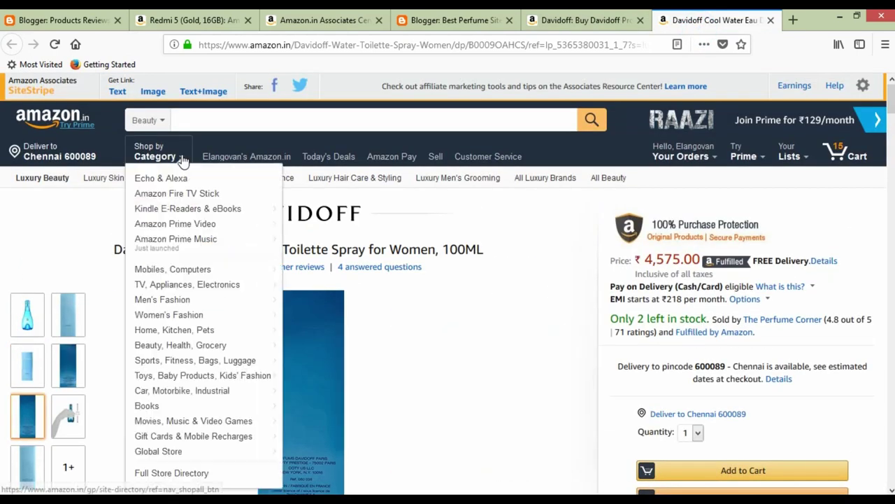
{"action": "left_click", "coordinate": [209, 93]}
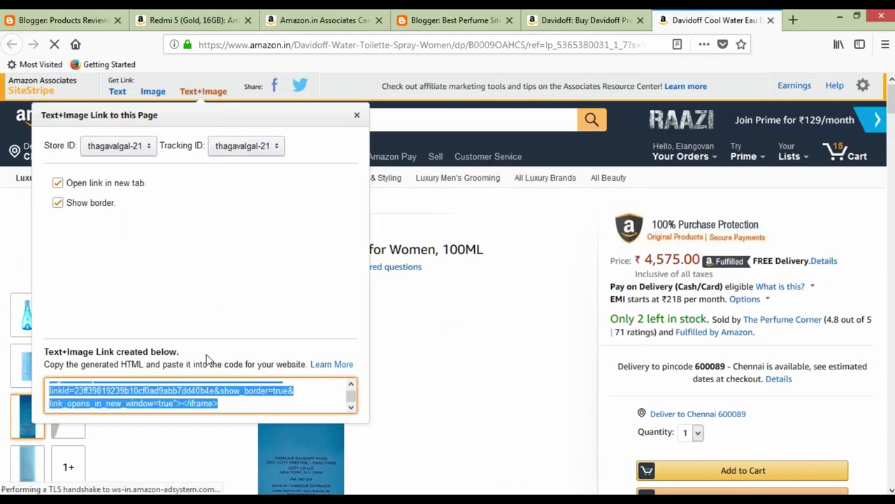
{"action": "left_click", "coordinate": [565, 20]}
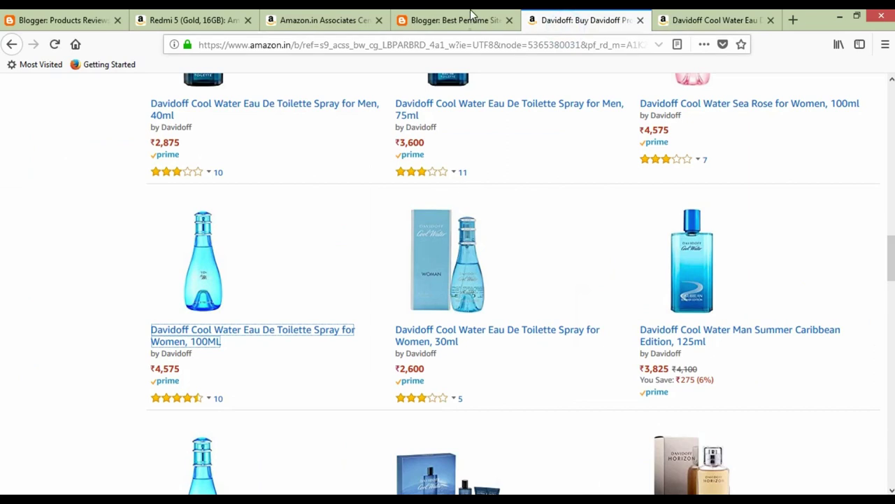
{"action": "left_click", "coordinate": [455, 20]}
Paste the Amazon widget code into the post HTML and publish, dismissing the Google+ prompt.
{"action": "scroll", "coordinate": [351, 430], "scroll_direction": "down", "scroll_amount": 4}
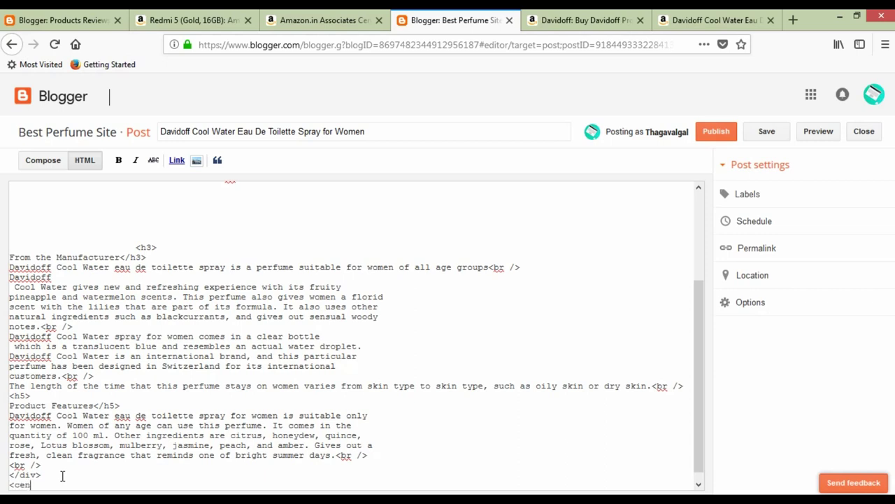
{"action": "type", "text": "<iframe style=\"width:120px;height:240px;\" marginwidth=\"0\" marginheight=\"0\" scrolling=\"no\" frameborder=\"0\" src=\"//ws-in.amazon-adsystem.com/widgets/q?ServiceVersion=20070822&OneJS=1&Operation=GetAdHtml&MarketPlace=IN&source=ss&ref=as_ss_li_til&ad_type=product_link&tracking_id=thagavalgal-21&marketplace=amazon&region=IN&placement=B00090AHCS&asins=B00090AHCS&linkId=23ff39819239b10cf0ad9abb7dd40b4e&show_border=true&link_opens_in_new_window=true\"></iframe>"}
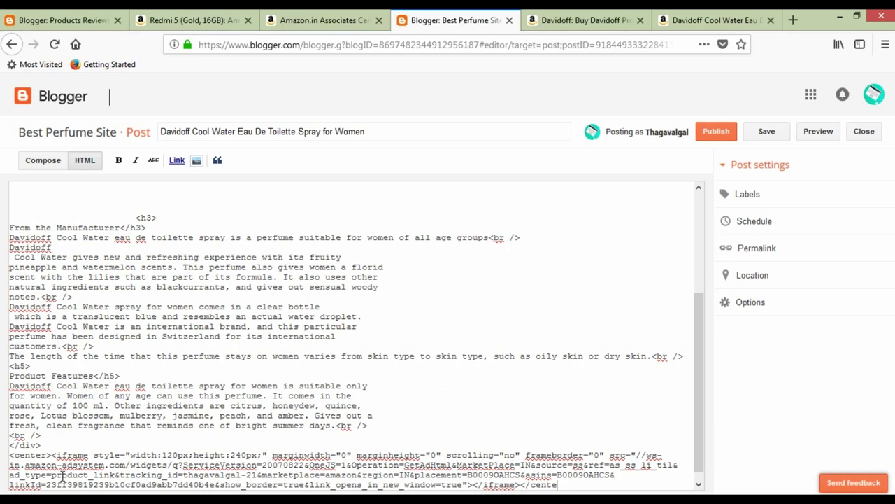
{"action": "left_click", "coordinate": [723, 133]}
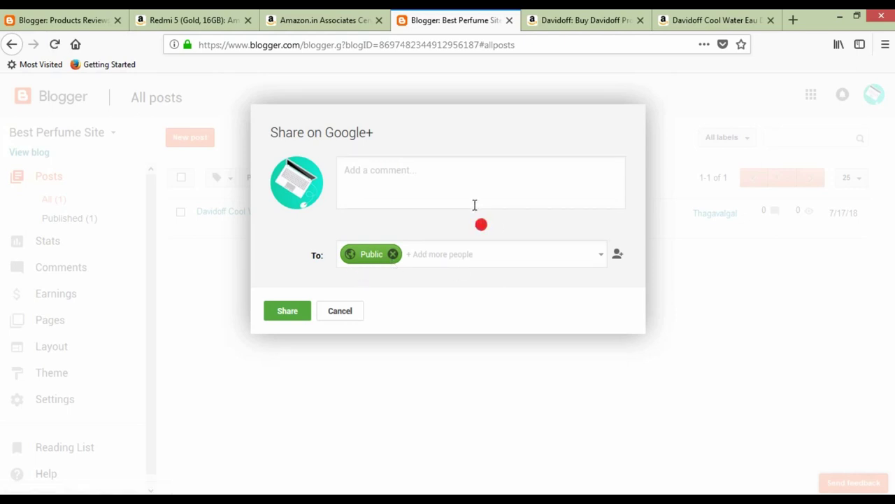
{"action": "left_click", "coordinate": [352, 314]}
{"action": "left_click", "coordinate": [347, 312]}
Dismiss the Share on Google+ prompt and open the live Best Perfume Site blog in a new tab.
{"action": "left_click", "coordinate": [288, 315]}
{"action": "left_click", "coordinate": [224, 296]}
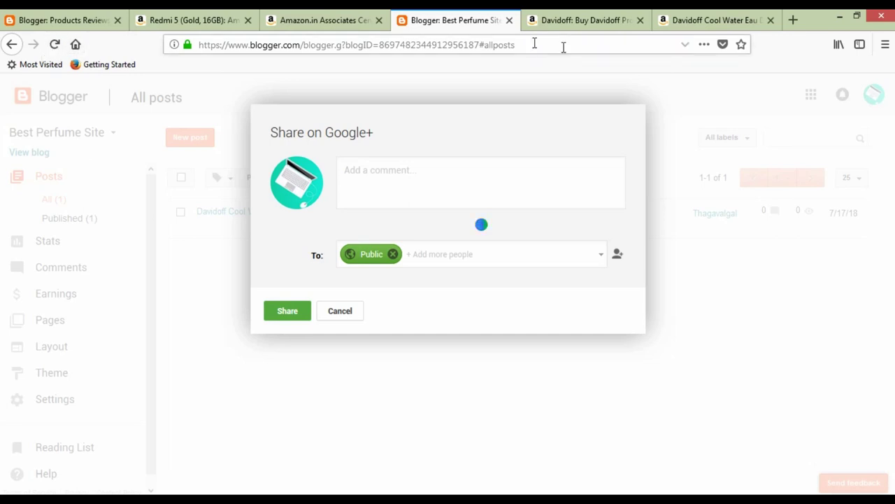
{"action": "left_click", "coordinate": [28, 152]}
{"action": "left_click", "coordinate": [523, 20]}
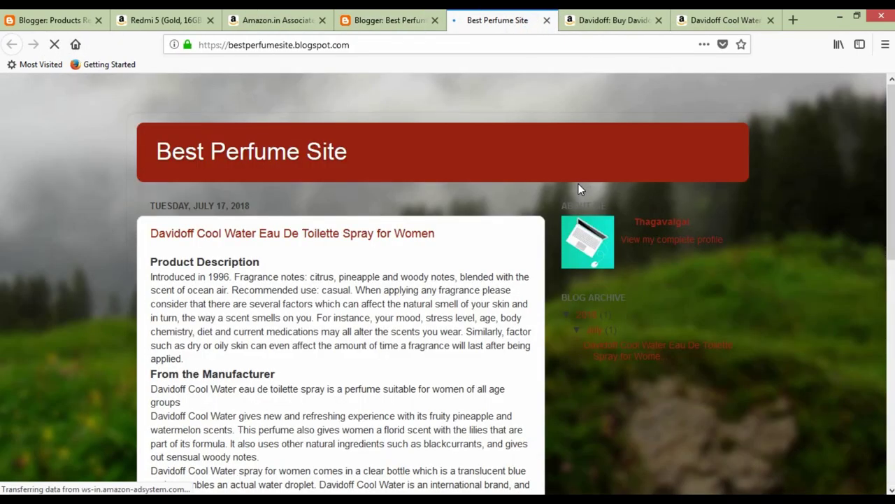
{"action": "scroll", "coordinate": [374, 242], "scroll_direction": "down", "scroll_amount": 5}
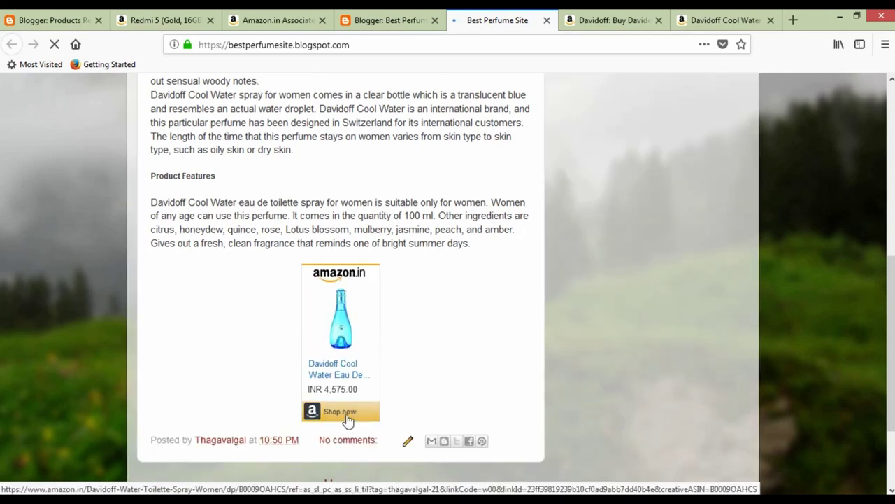
{"action": "scroll", "coordinate": [333, 269], "scroll_direction": "up", "scroll_amount": 5}
{"action": "scroll", "coordinate": [333, 269], "scroll_direction": "down", "scroll_amount": 10}
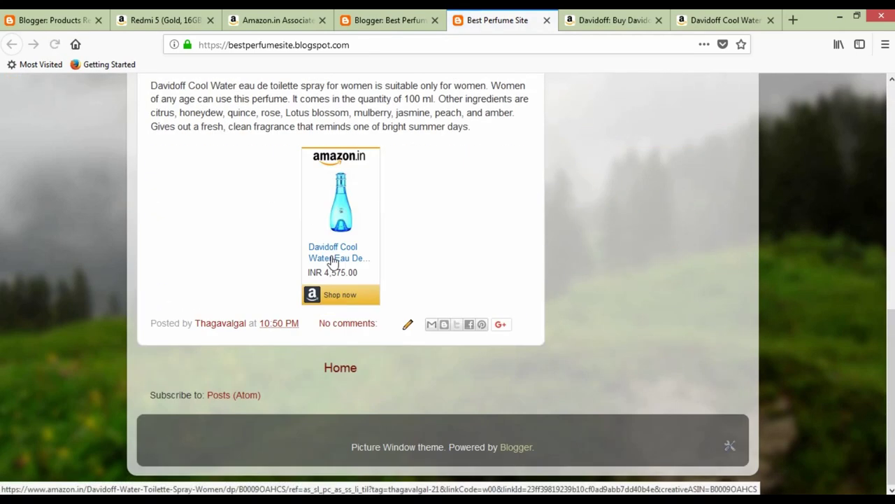
{"action": "scroll", "coordinate": [356, 260], "scroll_direction": "up", "scroll_amount": 10}
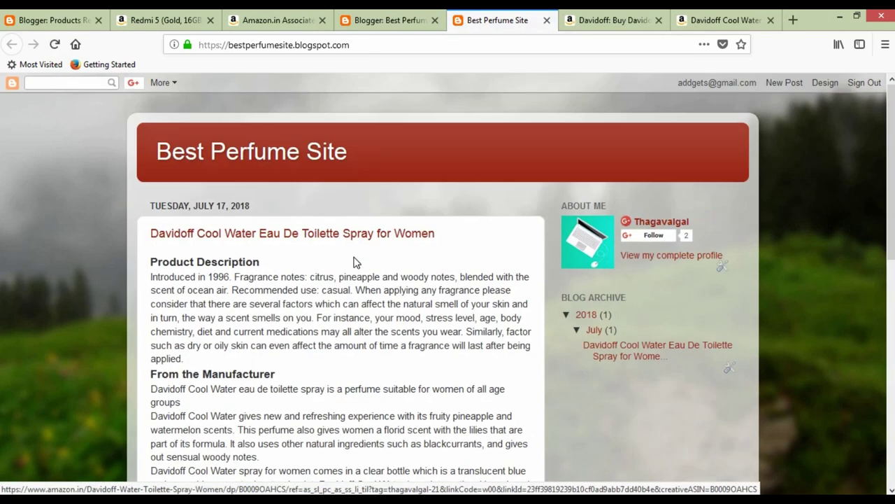
Reopen the live blog from View blog in a new tab and scroll to the Amazon widget.
{"action": "left_click", "coordinate": [546, 22]}
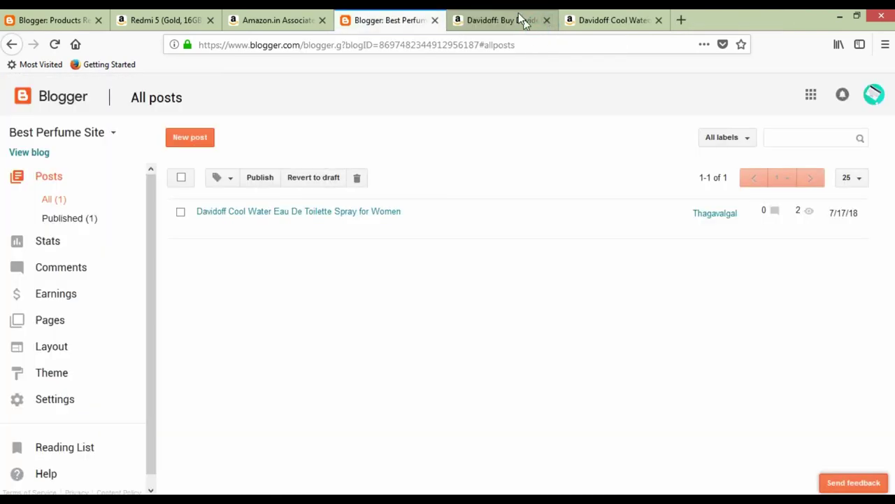
{"action": "left_click", "coordinate": [519, 15]}
{"action": "left_click", "coordinate": [404, 17]}
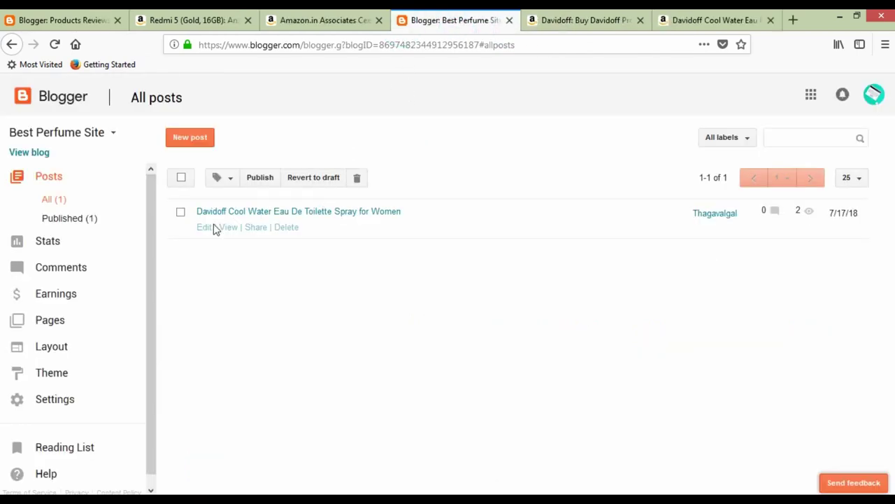
{"action": "right_click", "coordinate": [35, 159]}
{"action": "left_click", "coordinate": [61, 162]}
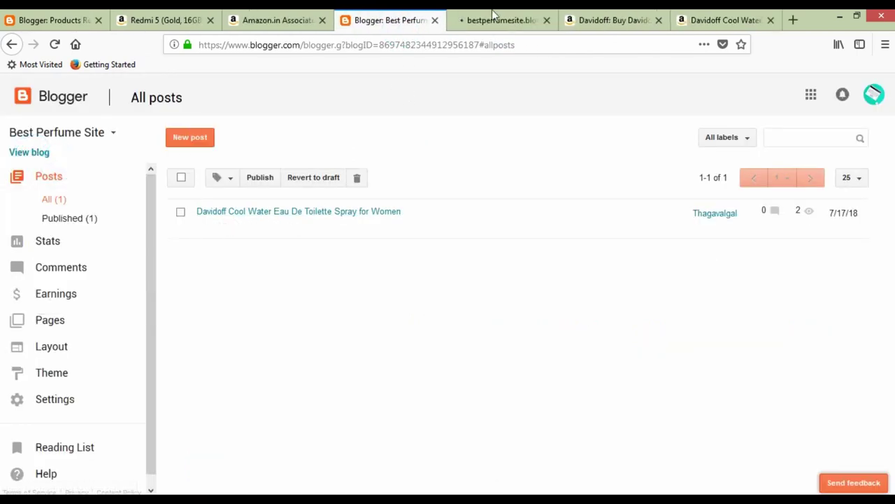
{"action": "left_click", "coordinate": [493, 17]}
{"action": "scroll", "coordinate": [358, 252], "scroll_direction": "down", "scroll_amount": 10}
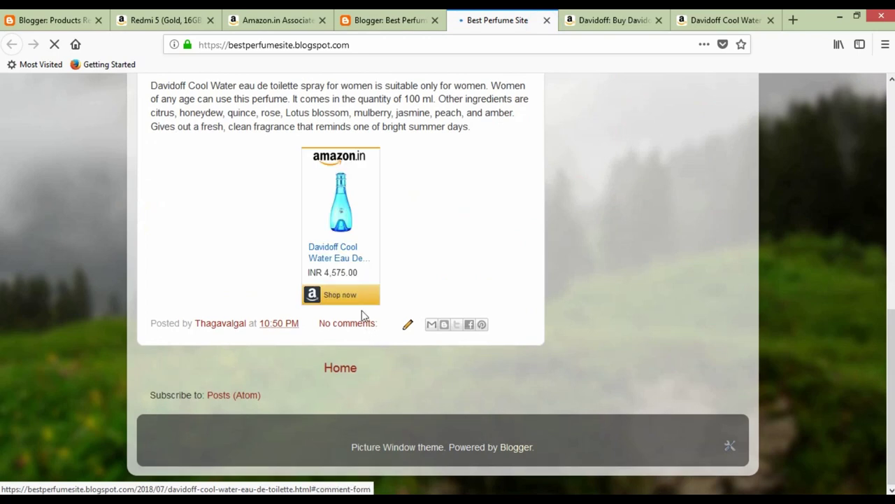
Follow the widget's Shop now link to Amazon, then close the Davidoff product tabs.
{"action": "left_click", "coordinate": [357, 292]}
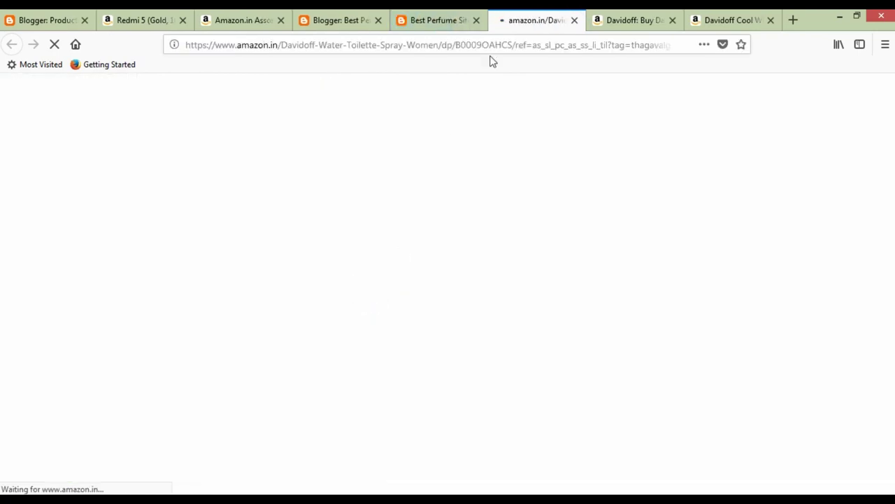
{"action": "left_click", "coordinate": [642, 23]}
{"action": "left_click", "coordinate": [672, 21]}
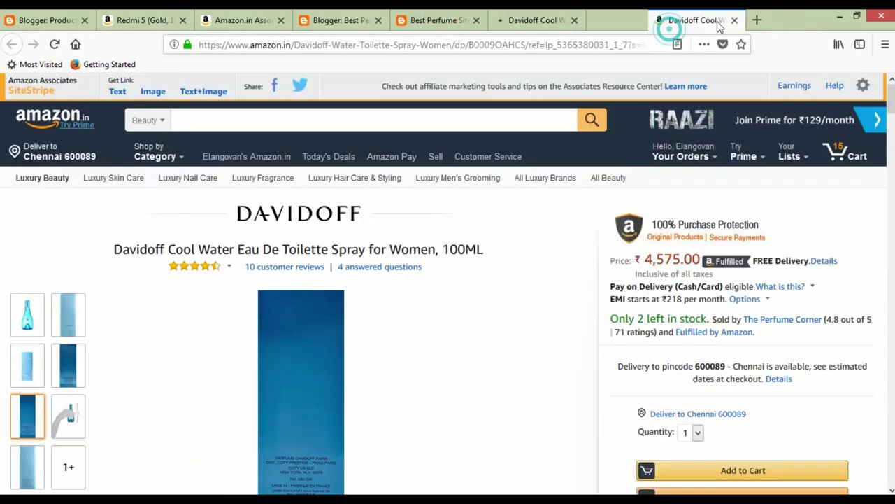
{"action": "left_click", "coordinate": [771, 20]}
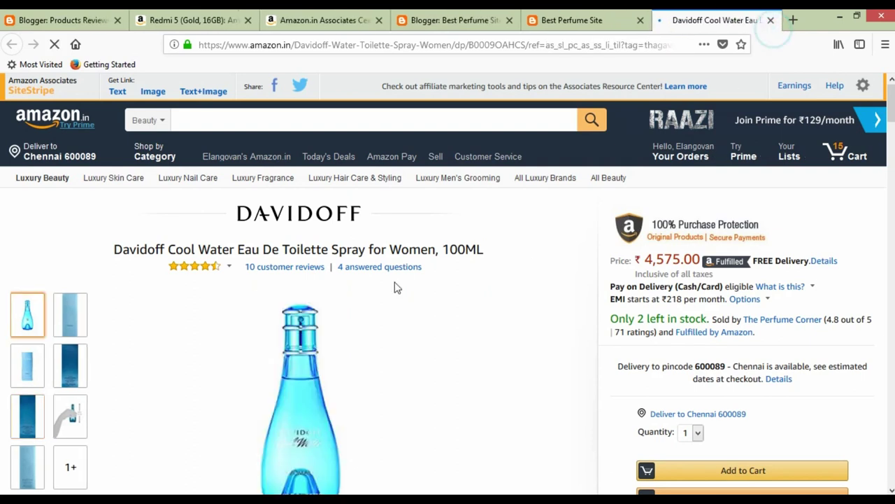
{"action": "scroll", "coordinate": [309, 275], "scroll_direction": "down", "scroll_amount": 2}
{"action": "scroll", "coordinate": [308, 275], "scroll_direction": "up", "scroll_amount": 2}
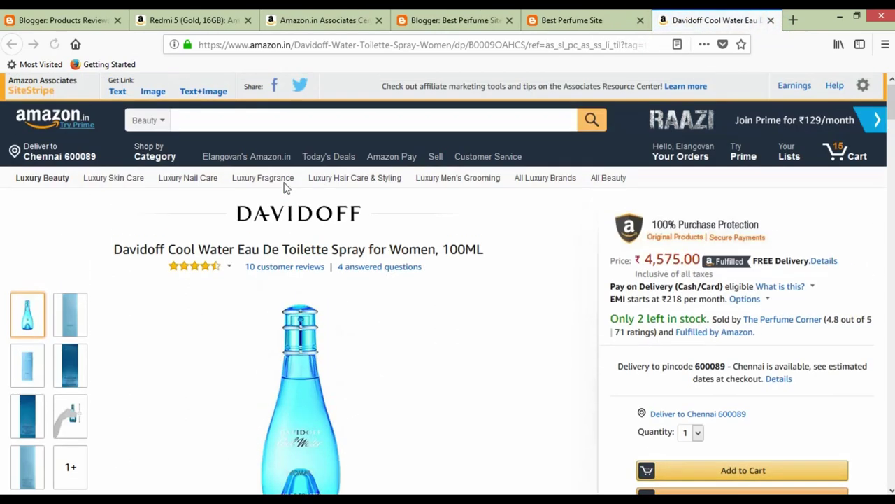
Search Amazon for 'best perfumes', open the AXE Signature Gold result, then return to the blog.
{"action": "left_click", "coordinate": [272, 123]}
{"action": "type", "text": "p[e"}
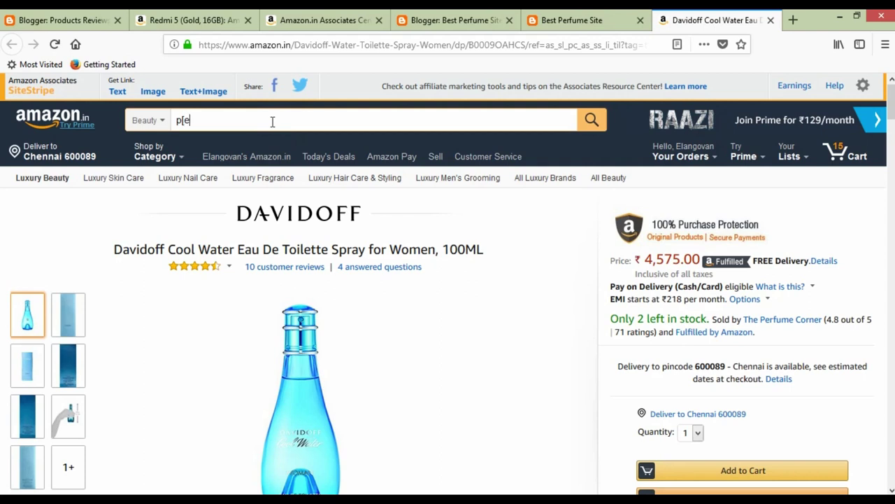
{"action": "type", "text": "best perfumes"}
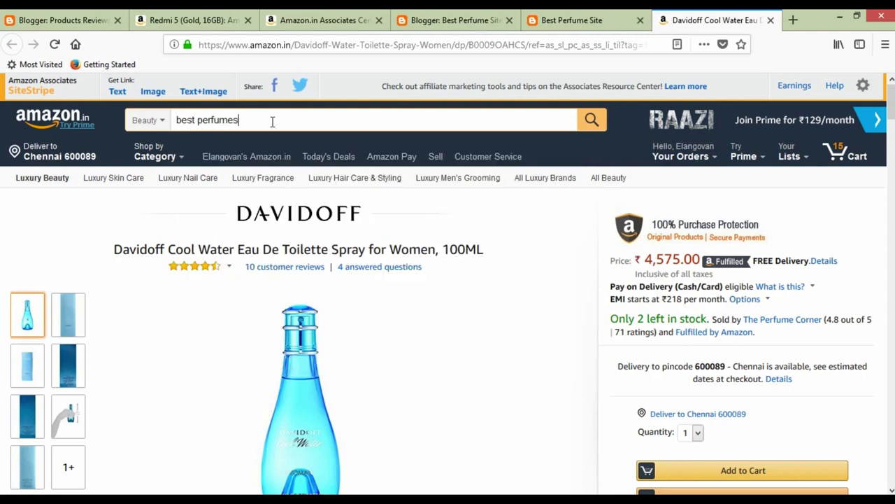
{"action": "key", "text": "Return"}
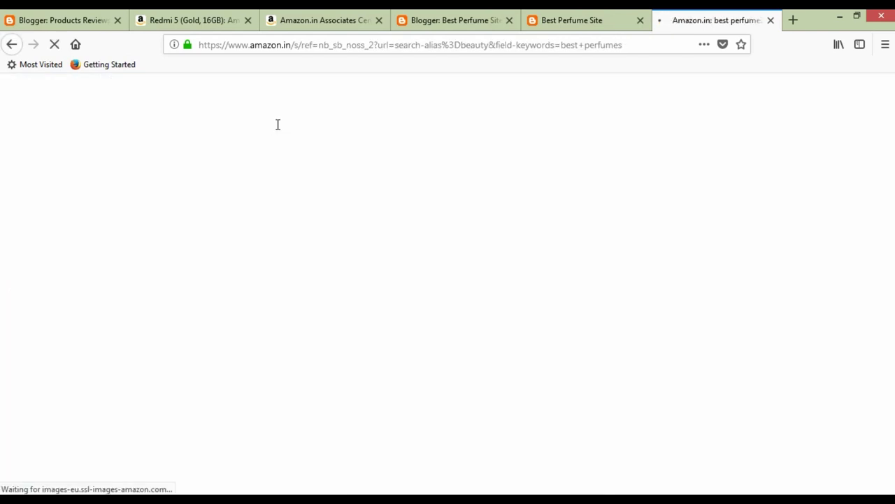
{"action": "scroll", "coordinate": [387, 287], "scroll_direction": "down", "scroll_amount": 5}
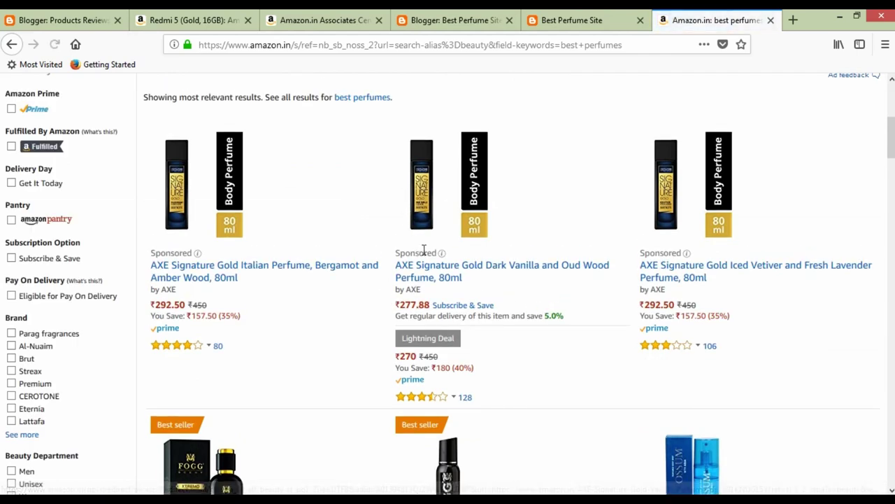
{"action": "scroll", "coordinate": [472, 280], "scroll_direction": "down", "scroll_amount": 2}
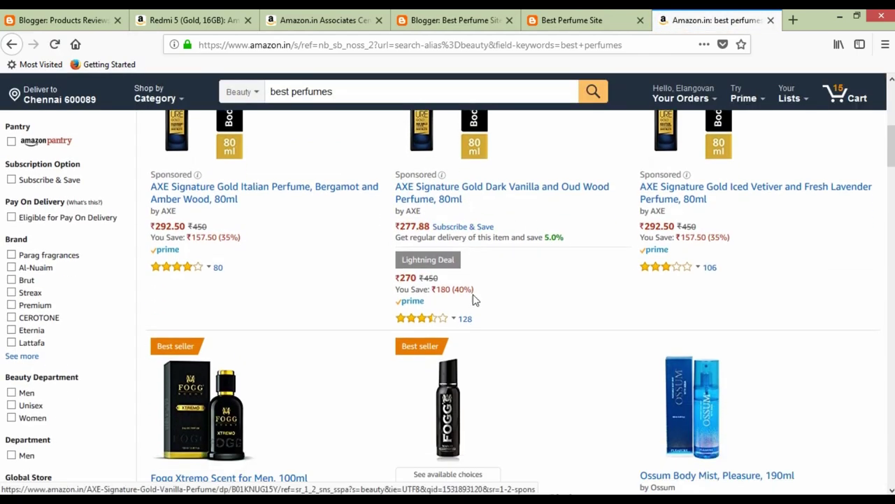
{"action": "left_click", "coordinate": [229, 203]}
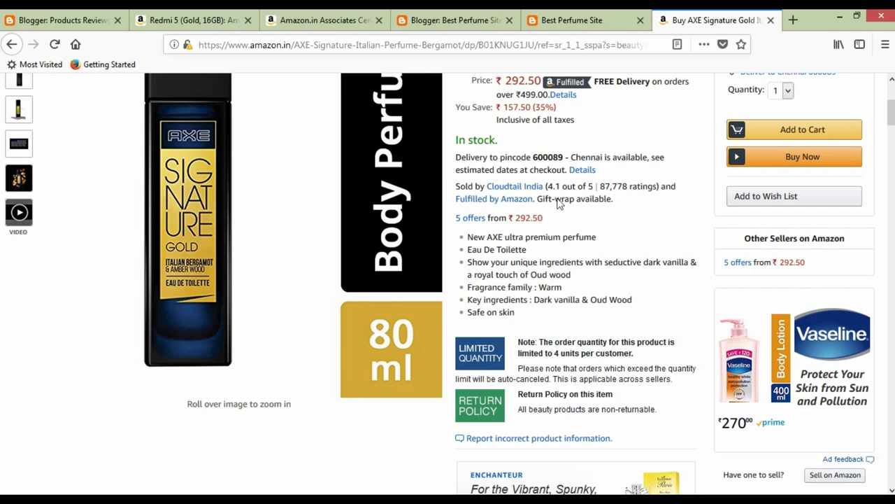
{"action": "scroll", "coordinate": [525, 202], "scroll_direction": "up", "scroll_amount": 5}
{"action": "left_click", "coordinate": [586, 28]}
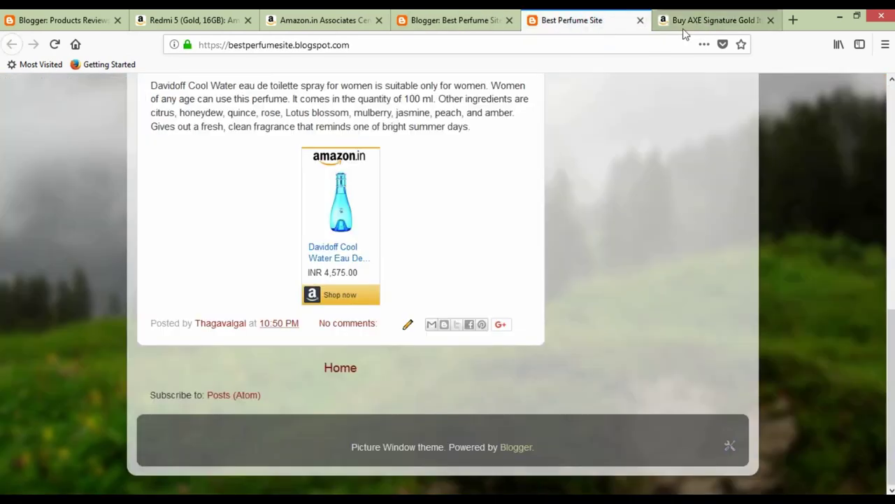
Review the Associates Central Reports summary: 59 clicks, 4 ordered items, ₹113.57 earnings.
{"action": "scroll", "coordinate": [386, 236], "scroll_direction": "up", "scroll_amount": 10}
{"action": "left_click", "coordinate": [313, 20]}
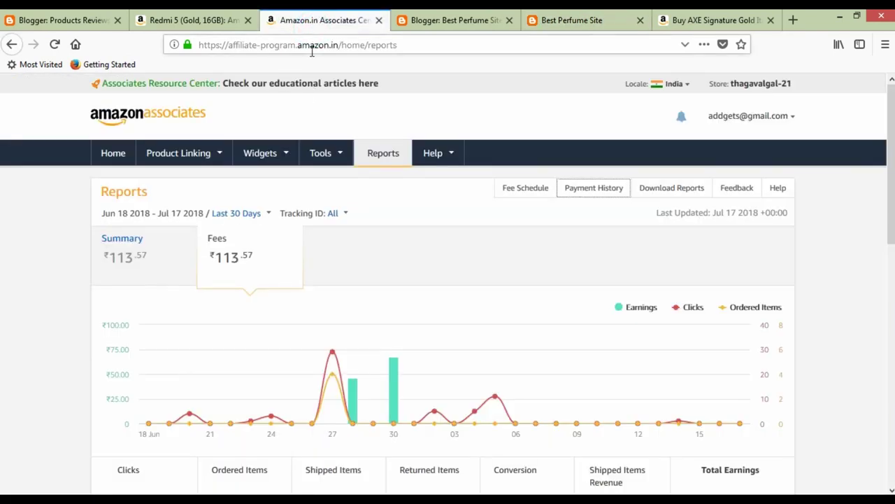
{"action": "scroll", "coordinate": [747, 296], "scroll_direction": "down", "scroll_amount": 2}
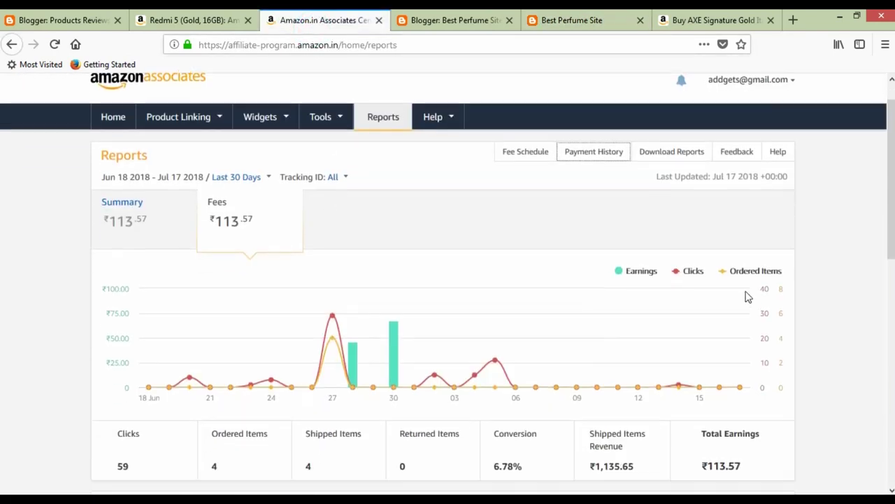
{"action": "scroll", "coordinate": [689, 326], "scroll_direction": "up", "scroll_amount": 2}
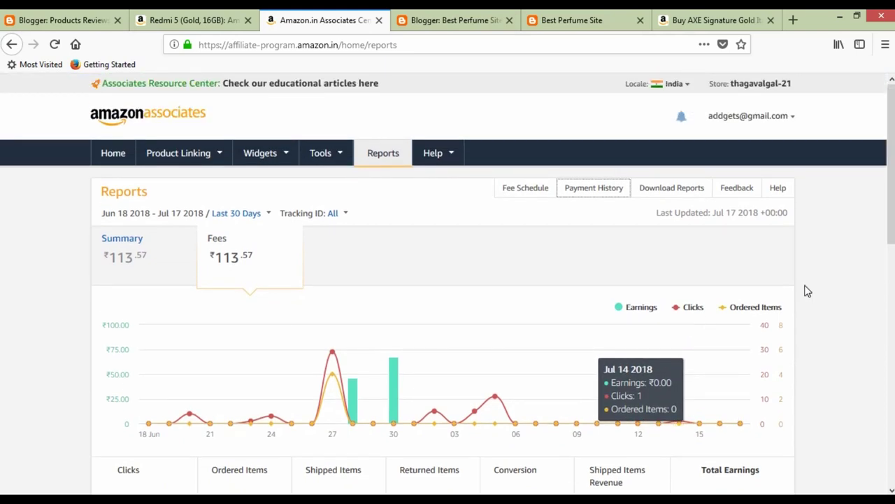
{"action": "scroll", "coordinate": [807, 291], "scroll_direction": "down", "scroll_amount": 2}
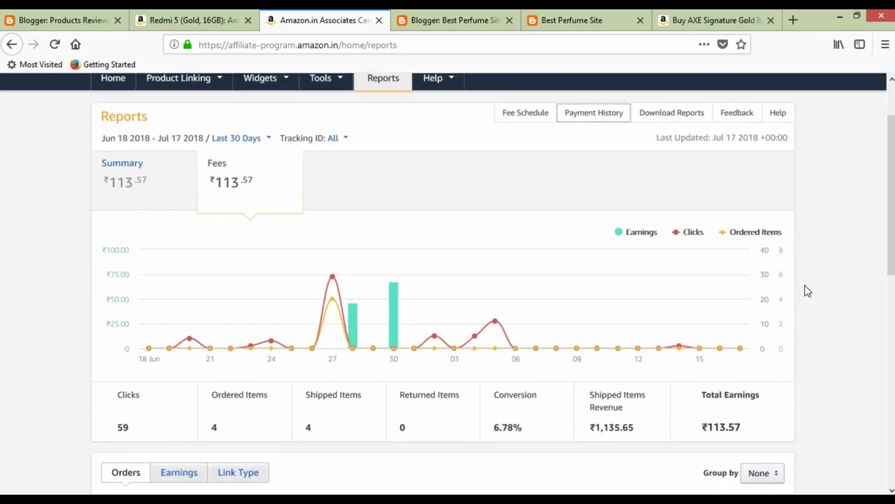
{"action": "scroll", "coordinate": [807, 291], "scroll_direction": "up", "scroll_amount": 2}
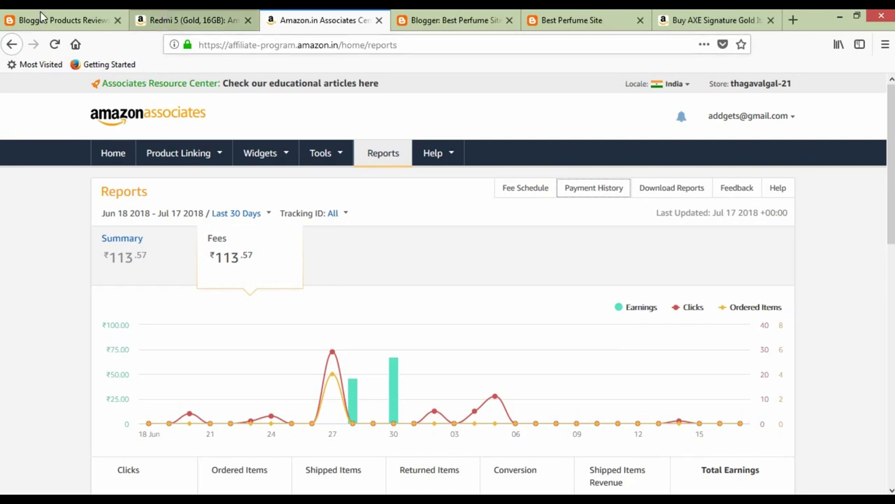
{"action": "left_click", "coordinate": [187, 23]}
Close the Redmi 5 tab and check the live blog and AXE Signature Gold product pages.
{"action": "left_click", "coordinate": [248, 25]}
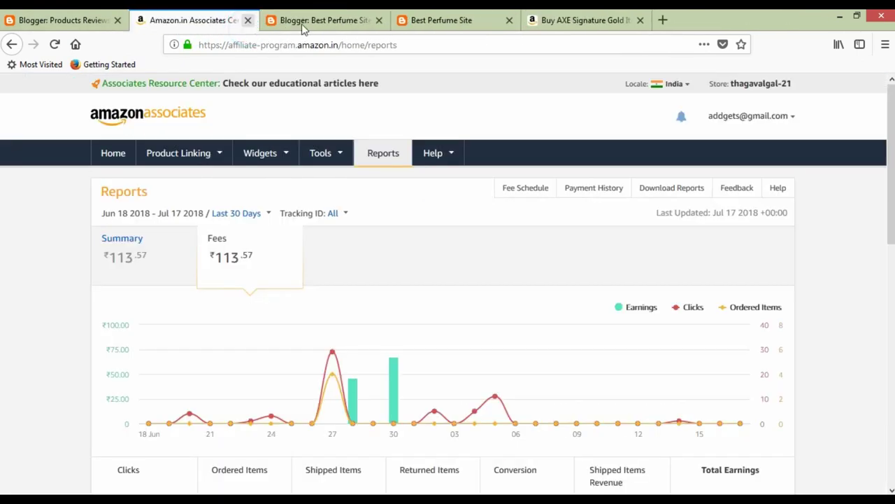
{"action": "left_click", "coordinate": [339, 22]}
{"action": "left_click", "coordinate": [439, 30]}
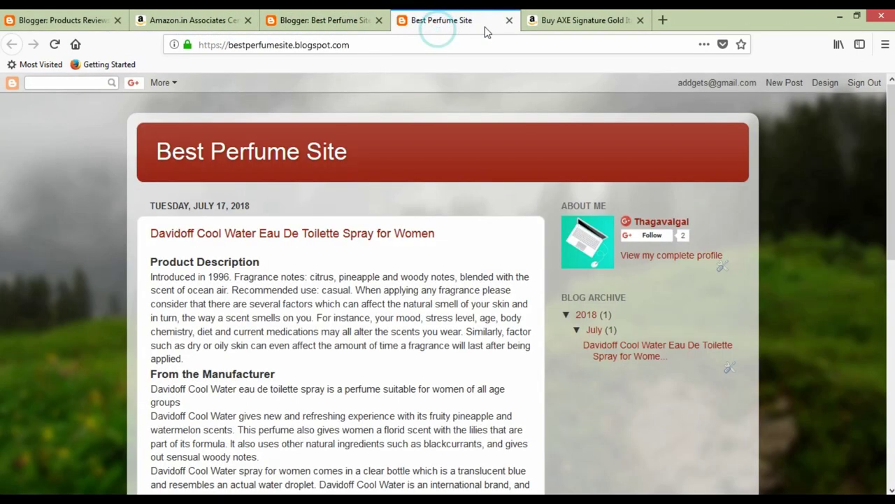
{"action": "left_click", "coordinate": [552, 16]}
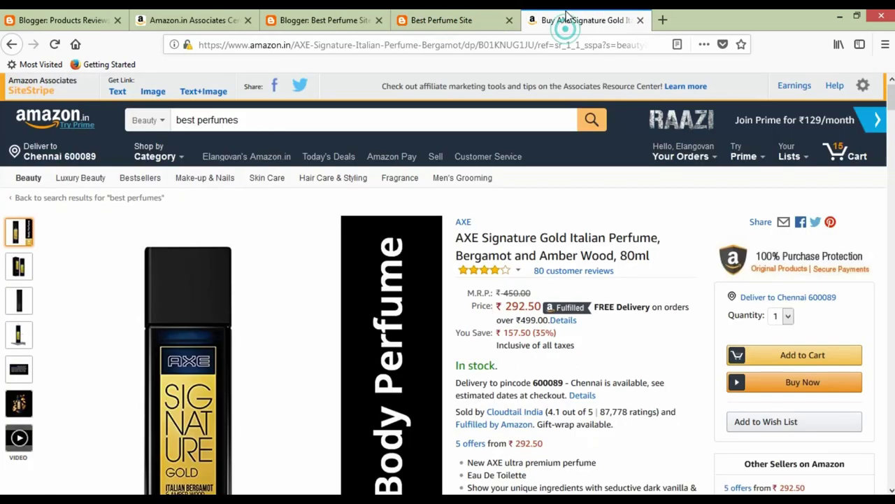
{"action": "scroll", "coordinate": [511, 214], "scroll_direction": "down", "scroll_amount": 3}
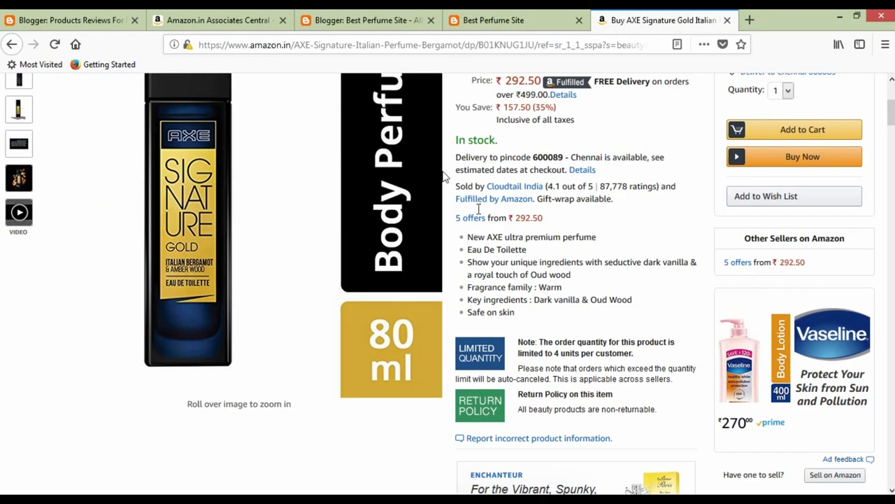
{"action": "left_click", "coordinate": [495, 23]}
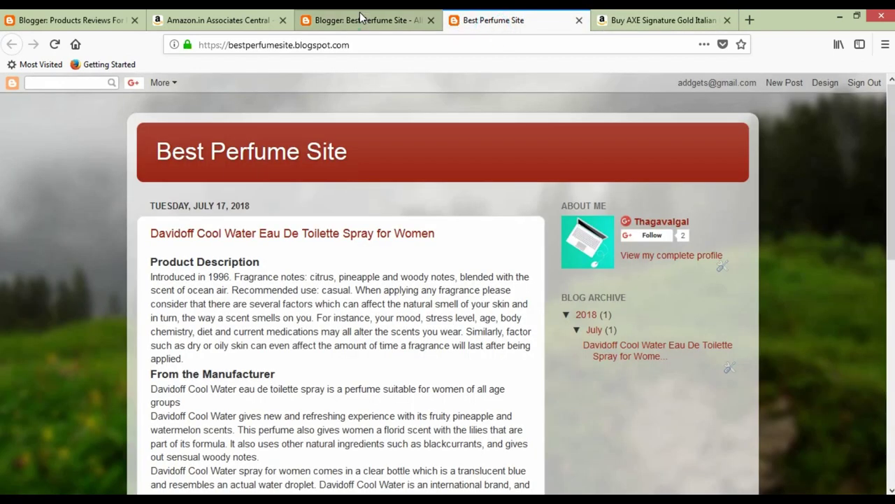
Check the live blog's web address and return to the All posts list with the Davidoff post.
{"action": "left_click", "coordinate": [361, 21]}
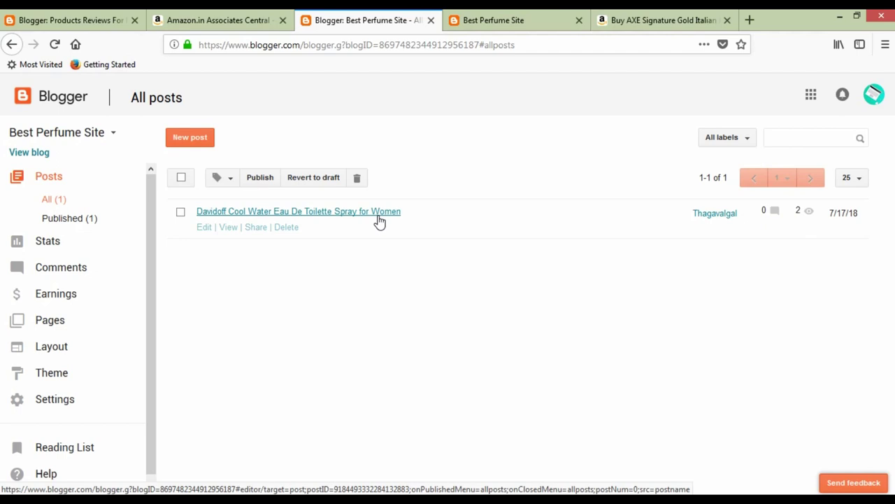
{"action": "left_click", "coordinate": [474, 23]}
{"action": "left_click", "coordinate": [367, 45]}
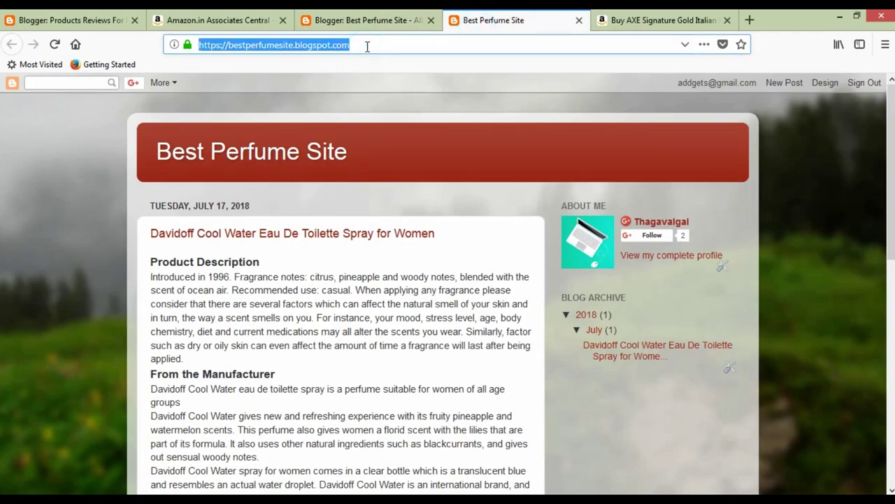
{"action": "left_click", "coordinate": [374, 21]}
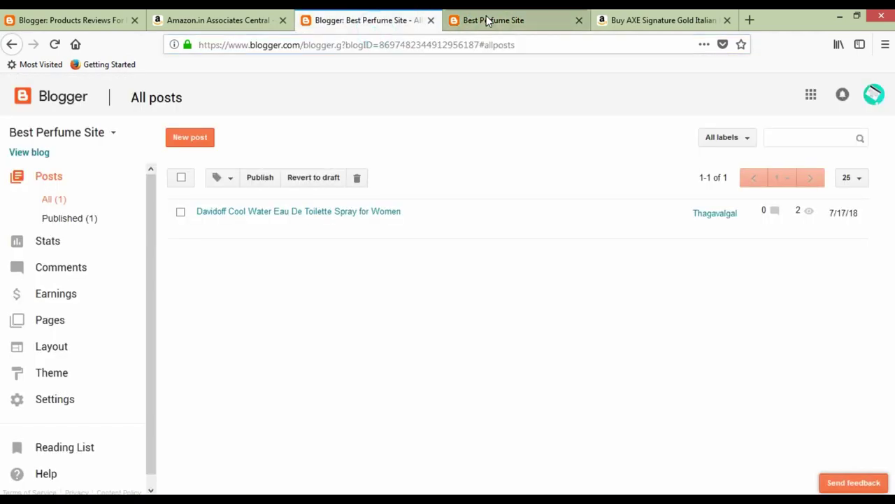
{"action": "left_click", "coordinate": [486, 21]}
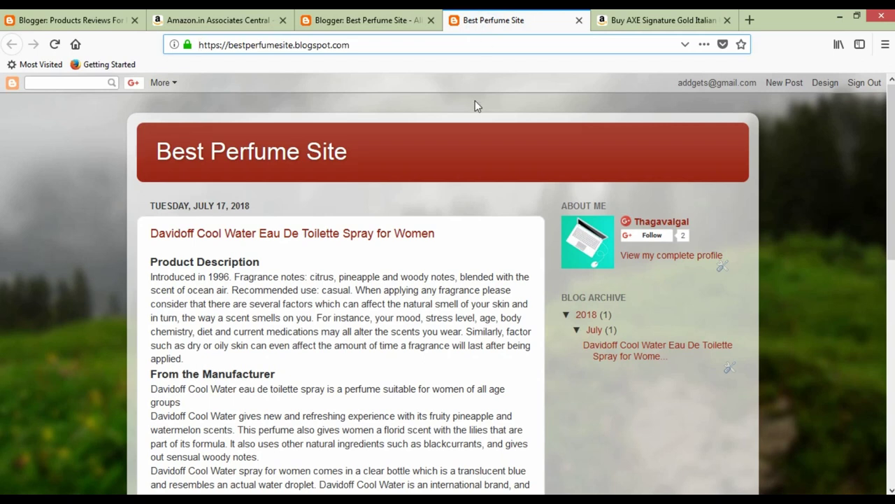
{"action": "scroll", "coordinate": [475, 100], "scroll_direction": "down", "scroll_amount": 1}
{"action": "left_click", "coordinate": [379, 15]}
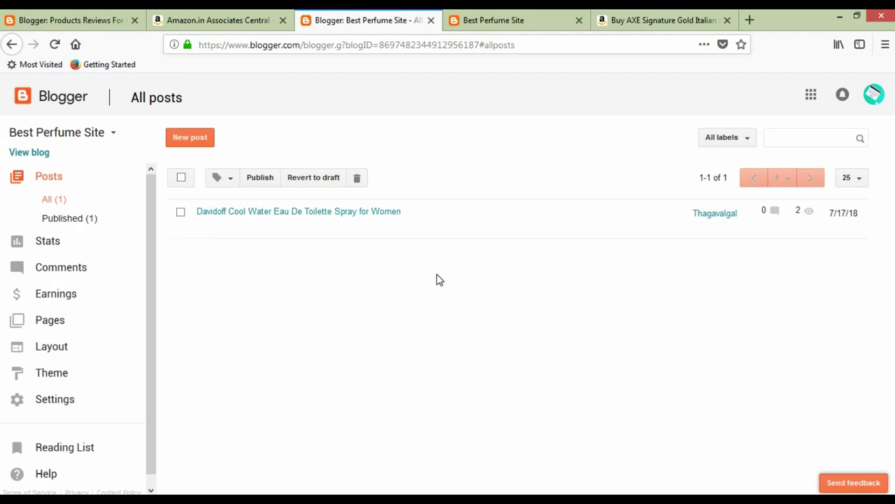
Launch Notepad from the Run box and move its window near the top of the screen.
{"action": "key", "text": "super+r"}
{"action": "type", "text": "notepad"}
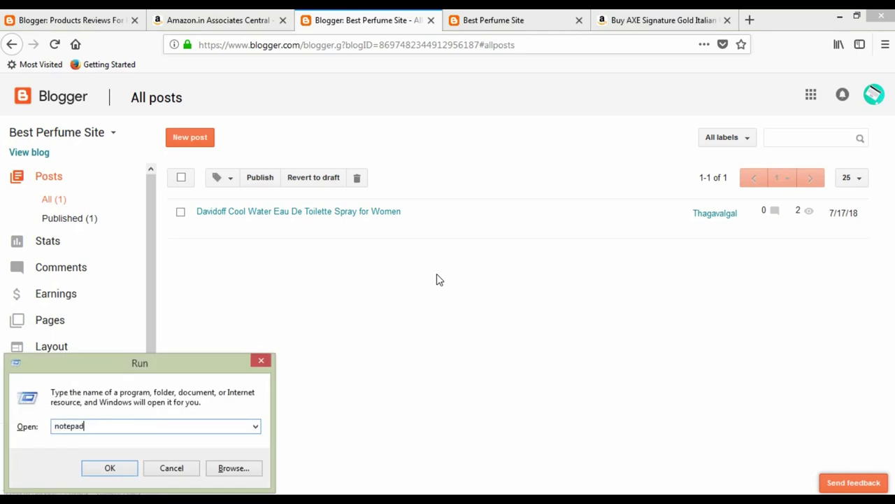
{"action": "key", "text": "Return"}
{"action": "key", "text": "Return"}
{"action": "type", "text": "notepad"}
{"action": "key", "text": "Return"}
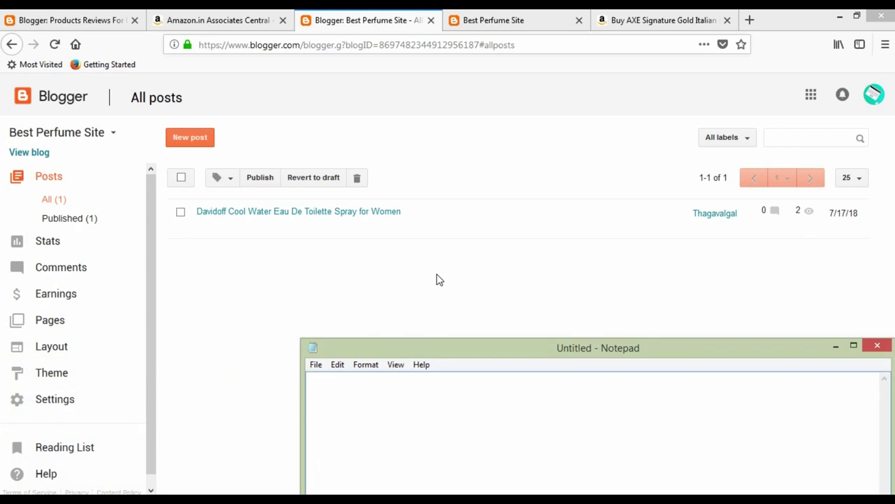
{"action": "left_click_drag", "start_coordinate": [487, 348], "coordinate": [337, 137]}
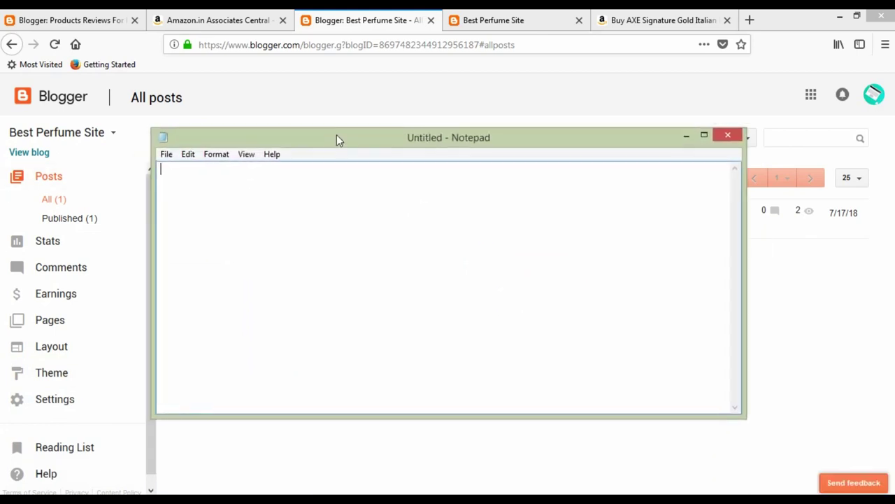
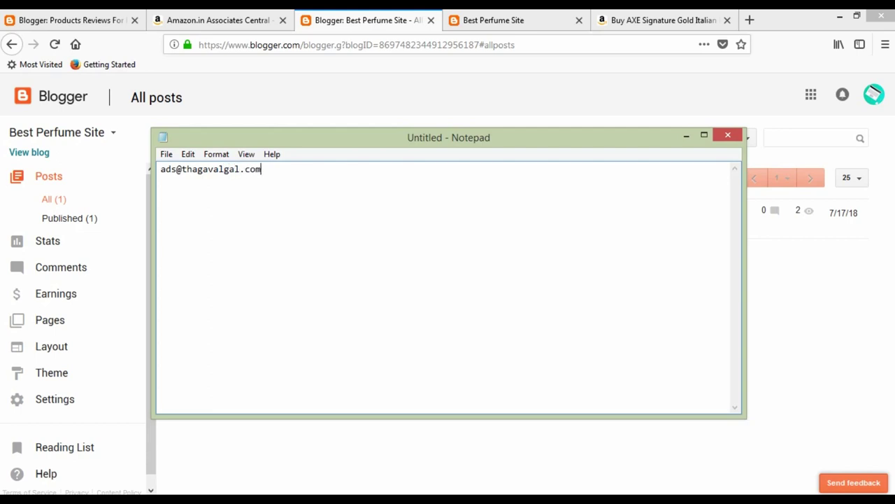
Type the contact e-mail address and set it to 20-point Consolas.
{"action": "key", "text": "ctrl+a"}
{"action": "left_click", "coordinate": [188, 154]}
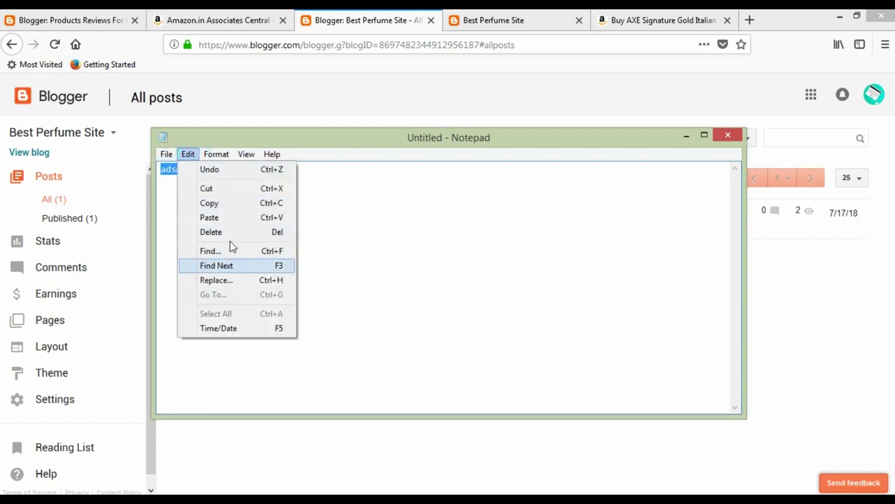
{"action": "left_click", "coordinate": [211, 155]}
{"action": "left_click", "coordinate": [225, 183]}
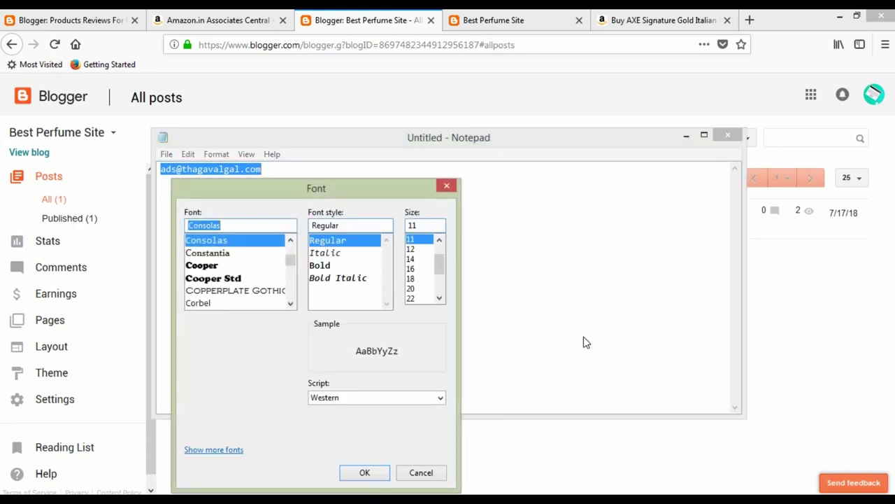
{"action": "left_click", "coordinate": [420, 288]}
{"action": "left_click", "coordinate": [376, 470]}
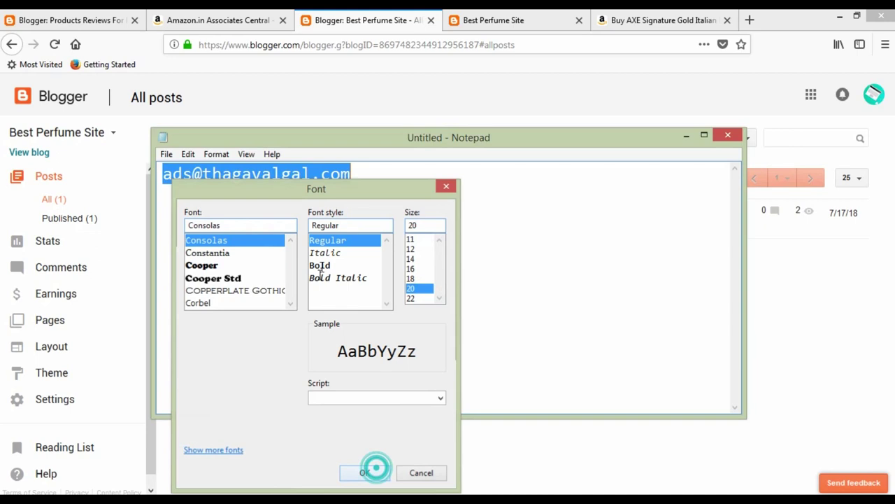
Move the address down three lines and indent it toward the centre.
{"action": "left_click", "coordinate": [334, 174]}
{"action": "left_click", "coordinate": [162, 175]}
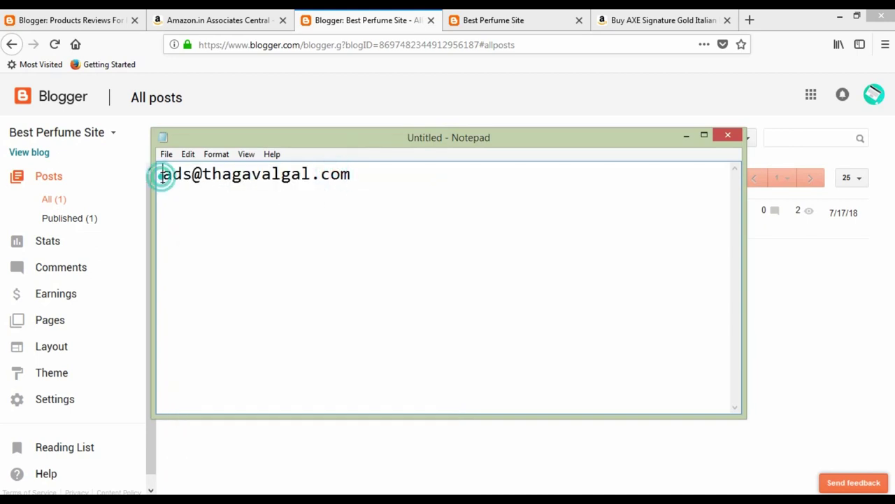
{"action": "key", "text": "Return"}
{"action": "key", "text": "Return"}
{"action": "key", "text": "Return"}
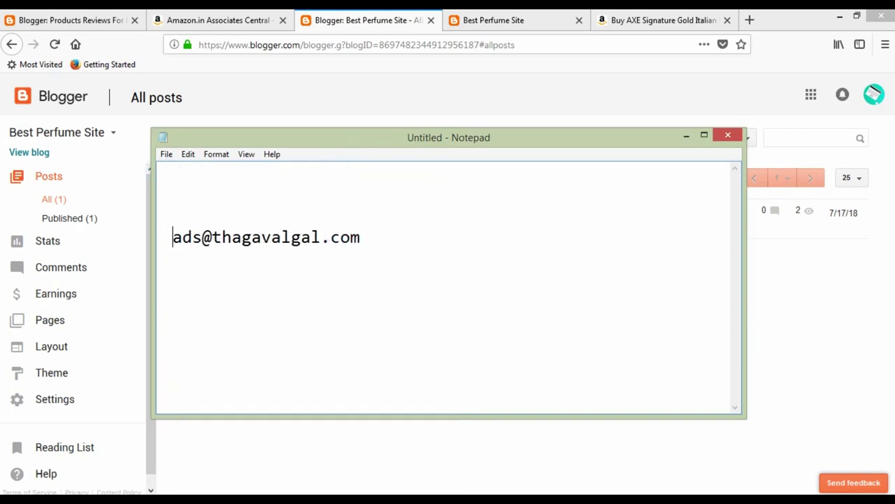
{"action": "left_click", "coordinate": [536, 236]}
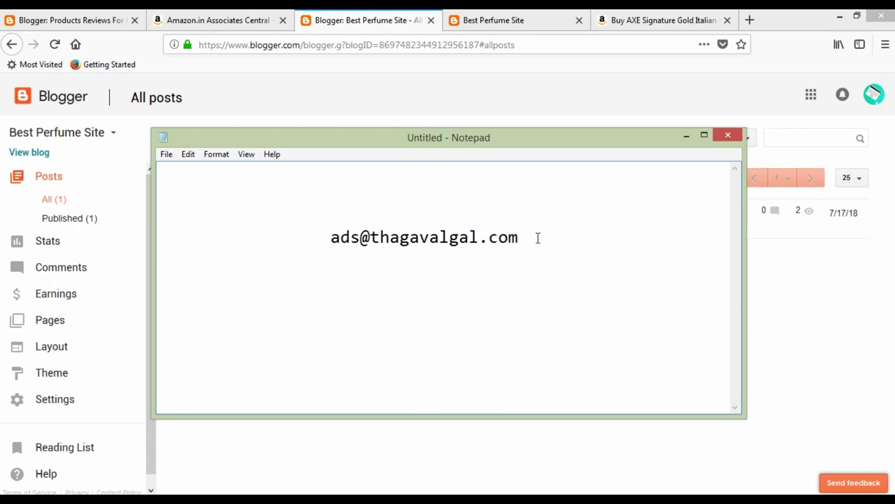
{"action": "left_click", "coordinate": [329, 237]}
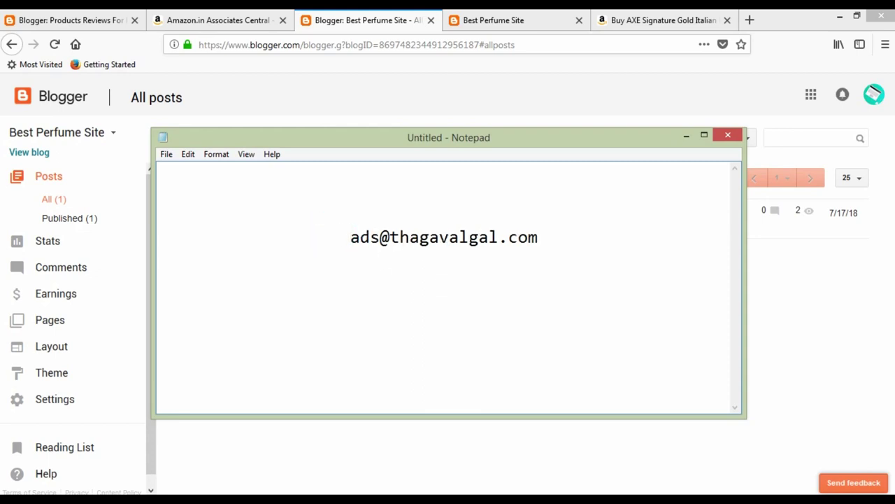